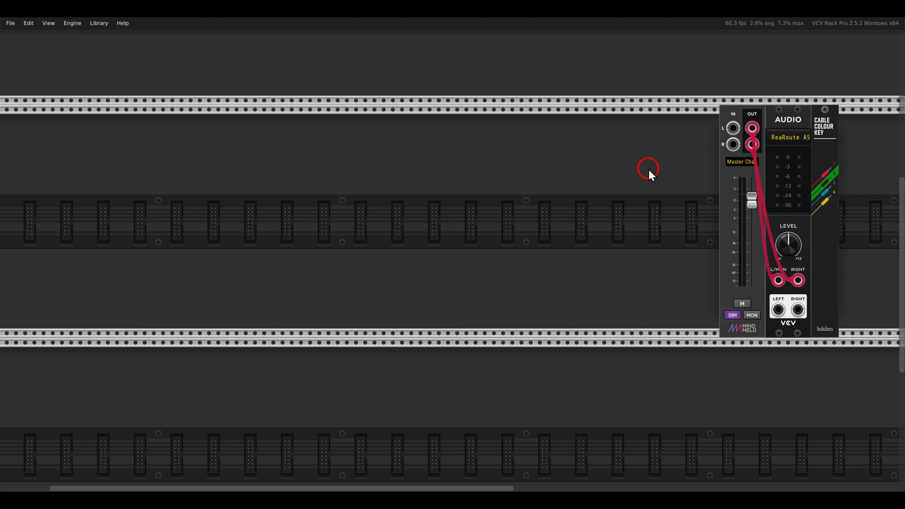
Add the VCO LAB module to the empty rack area and patch its MIX output to the master channel's left input.
right_click(649, 169)
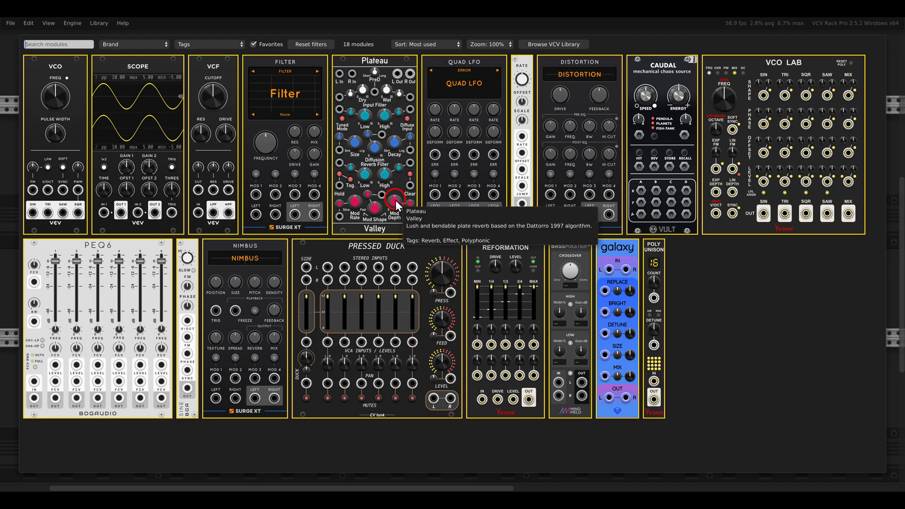
drag(731, 177, 394, 197)
drag(406, 136, 489, 139)
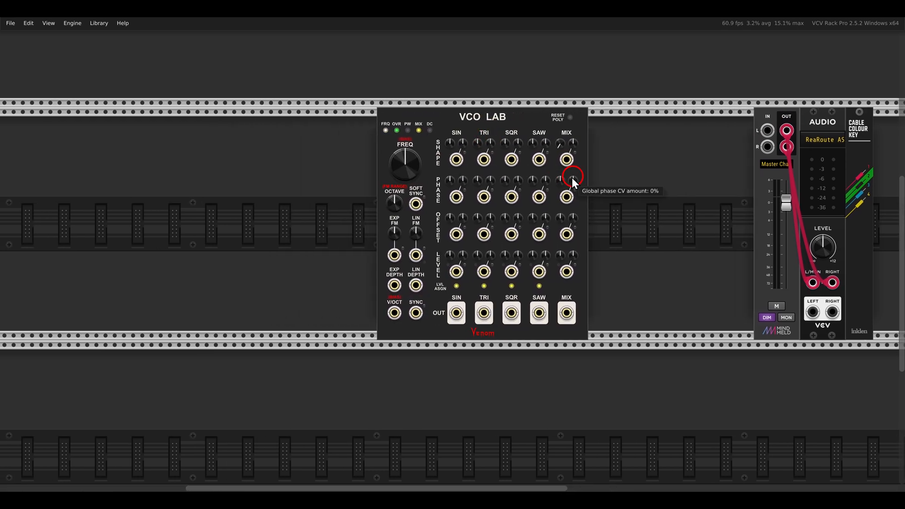
scroll(572, 178, up, 2)
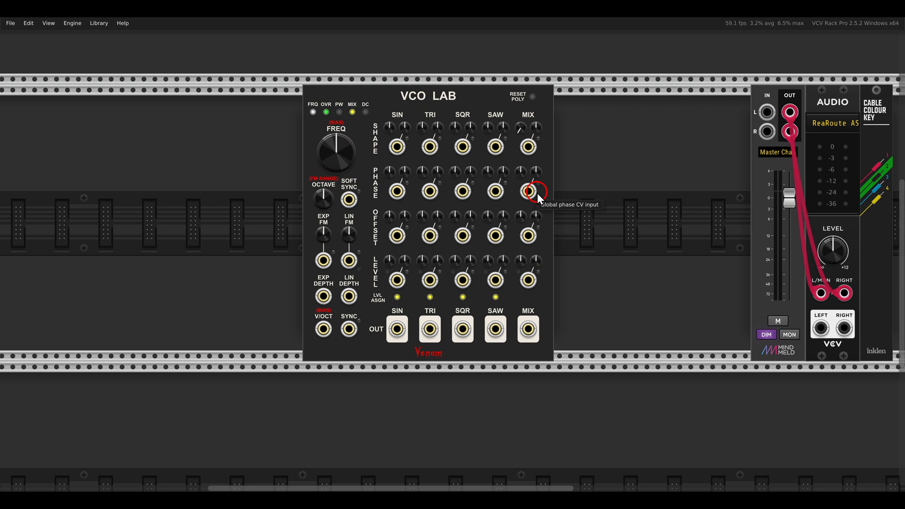
drag(529, 329, 767, 114)
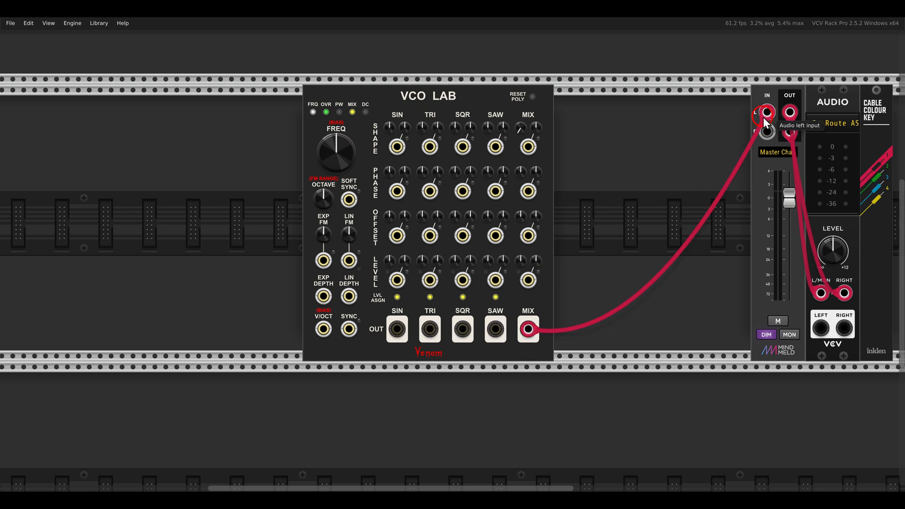
Raise the mix level and the triangle level on VCO LAB.
drag(492, 107, 536, 109)
scroll(564, 235, up, 3)
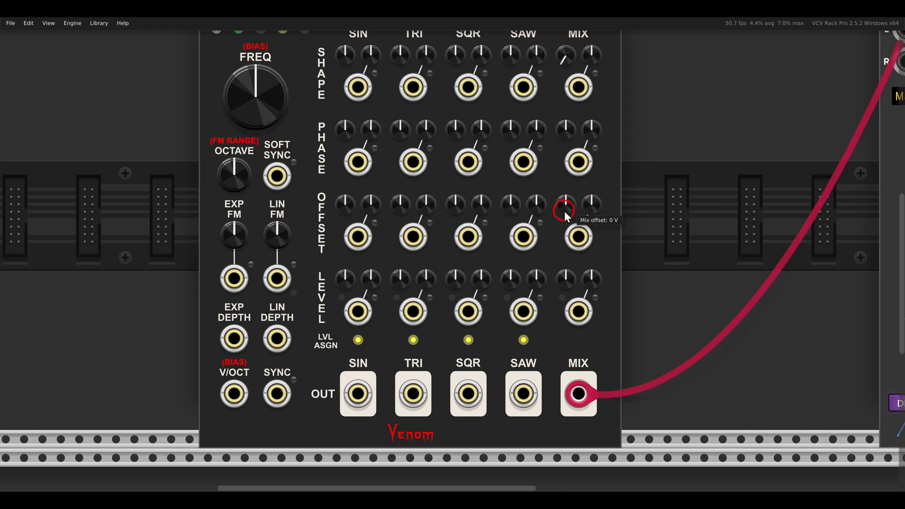
scroll(592, 230, down, 2)
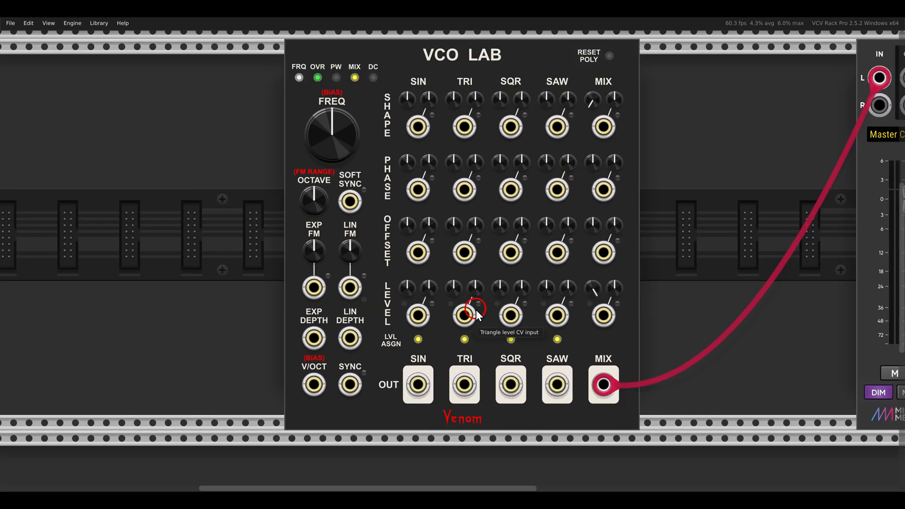
drag(454, 293, 438, 251)
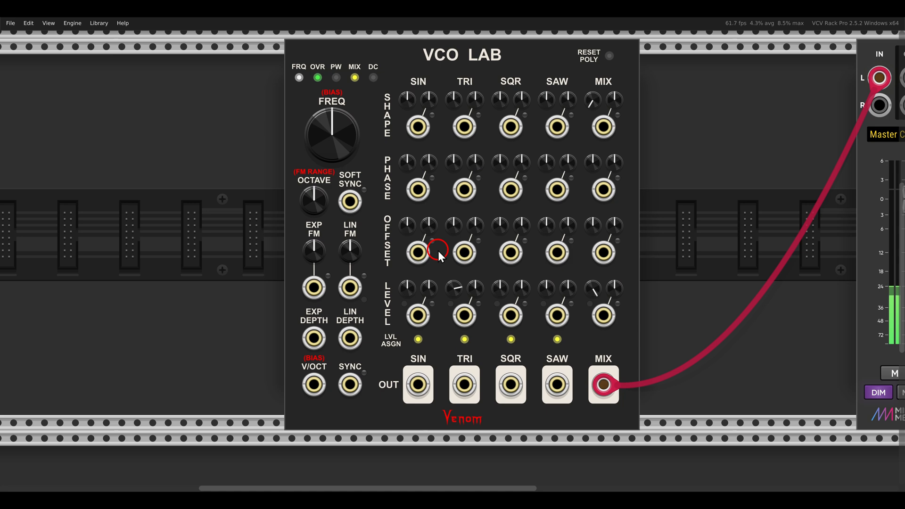
Set VCO LAB's frequency mode to 0Hz carrier and feed its MIX output into channel 1 of a SCOPE.
right_click(298, 79)
click(333, 113)
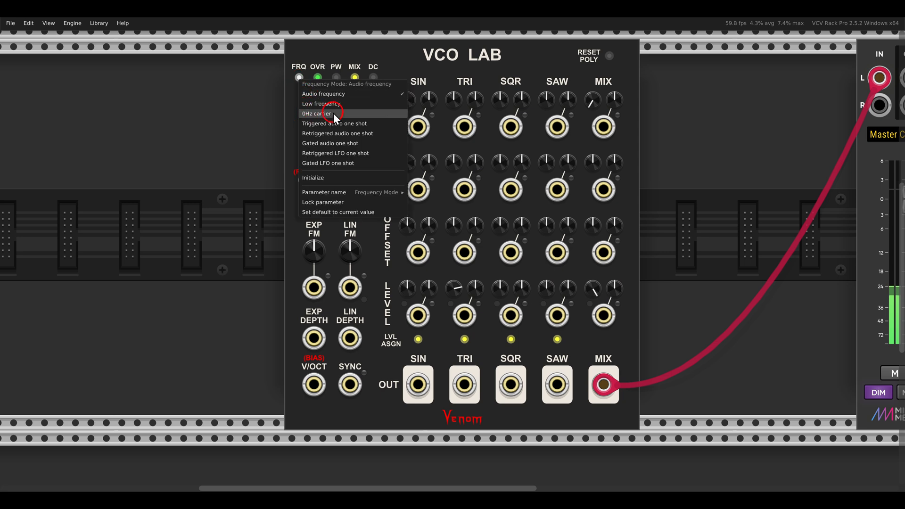
click(341, 114)
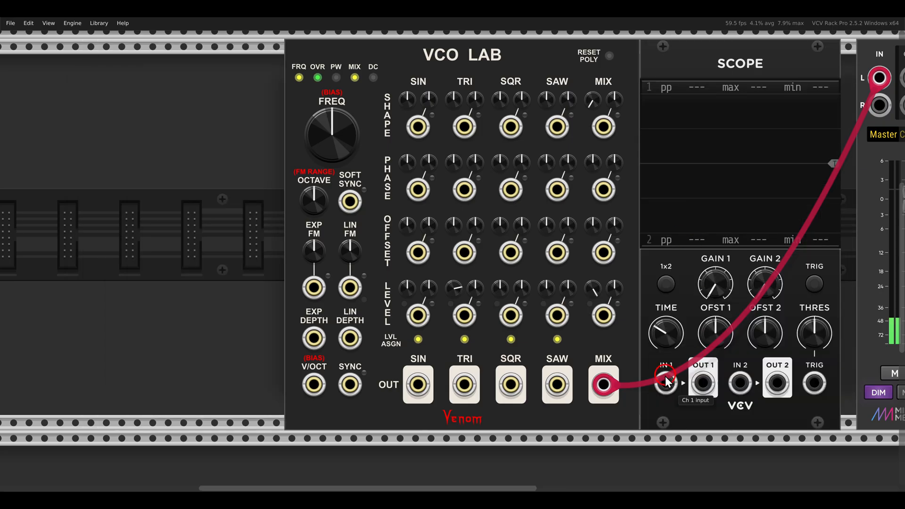
drag(665, 384, 608, 380)
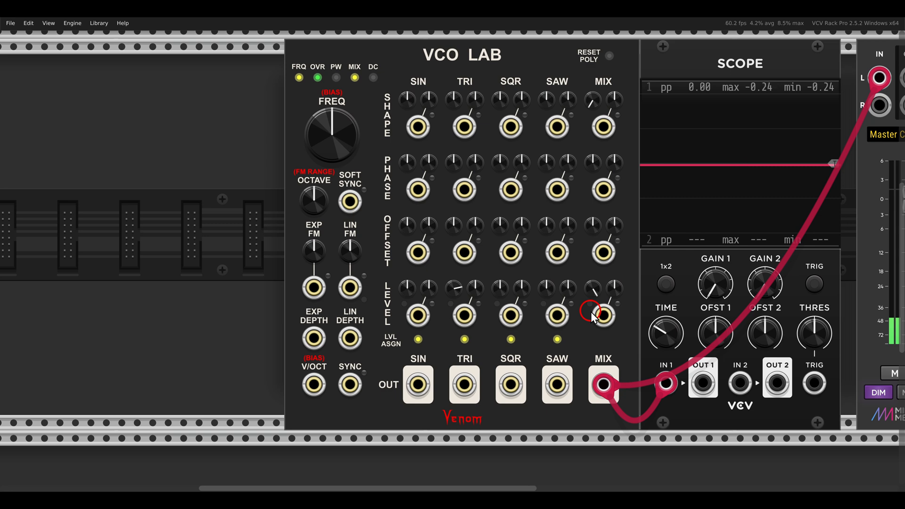
Add a VCV VCO beside VCO LAB and patch its sine output into VCO LAB's global phase CV input.
right_click(264, 202)
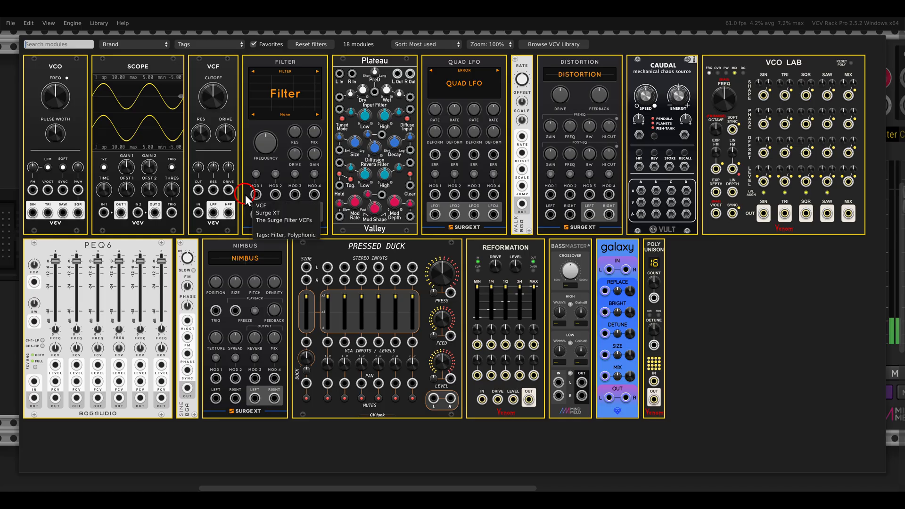
drag(55, 86, 235, 163)
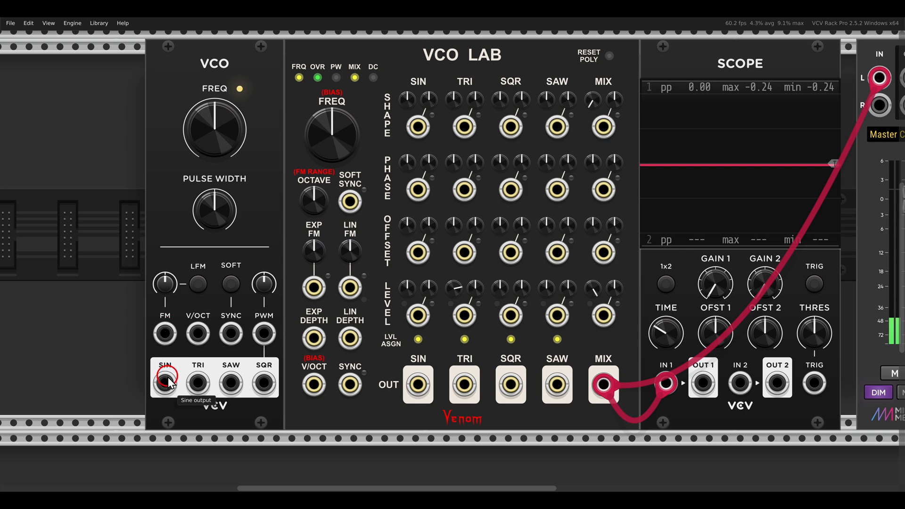
drag(166, 381, 599, 186)
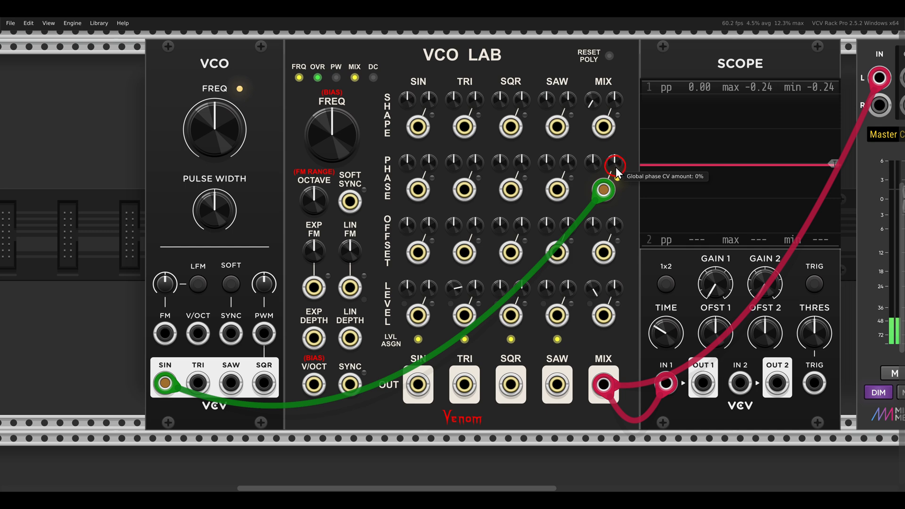
Raise the global phase CV amount, set the scope's time to 52.25 ms/screen and turn on its trigger.
drag(616, 165, 609, 159)
drag(660, 338, 646, 270)
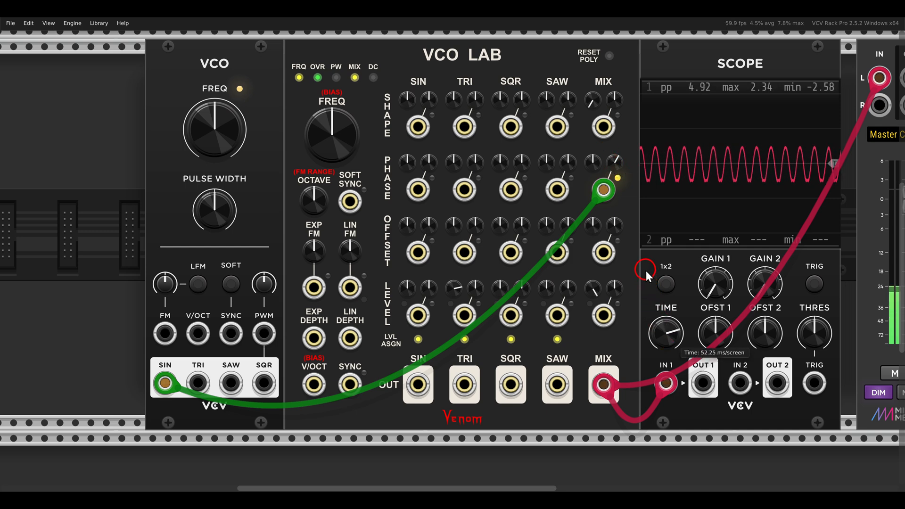
click(813, 284)
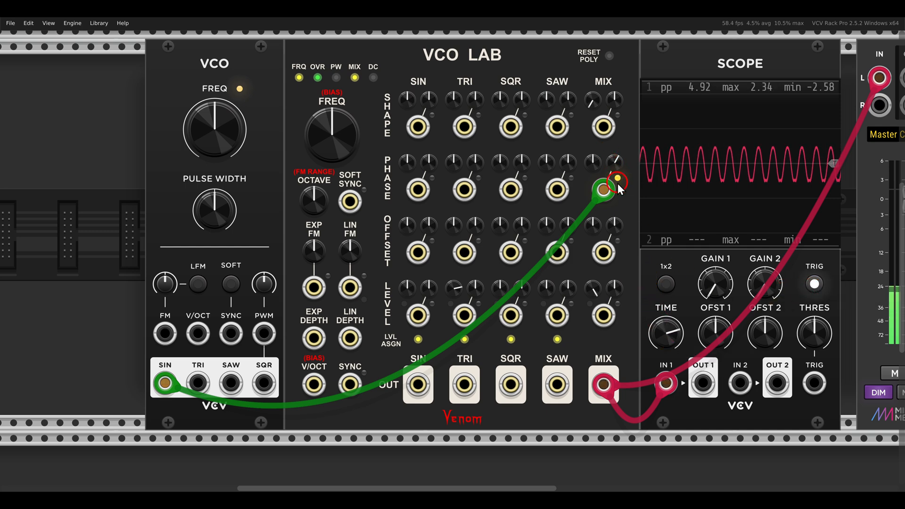
Increase the global phase CV amount further and shorten the scope's time window to inspect the waveform.
drag(615, 165, 605, 148)
drag(661, 327, 661, 317)
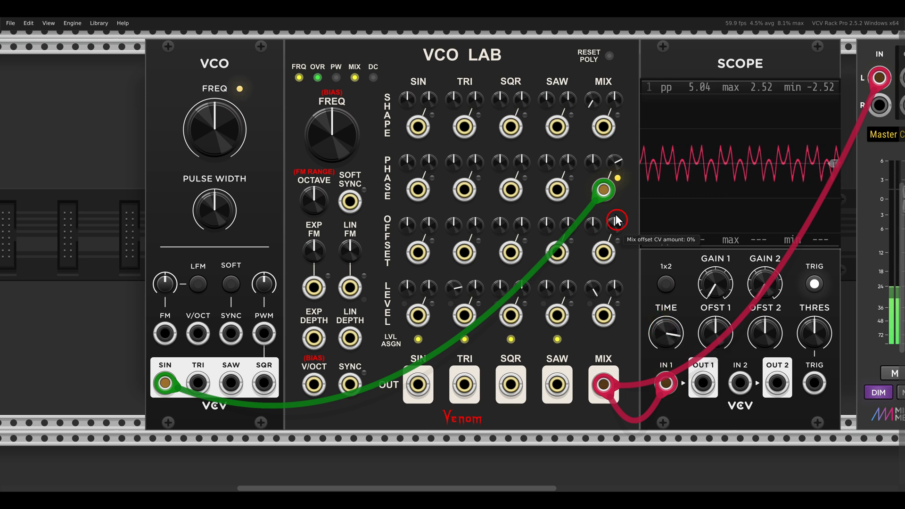
mouse_move(619, 170)
mouse_down()
mouse_move(613, 189)
mouse_move(606, 169)
mouse_up()
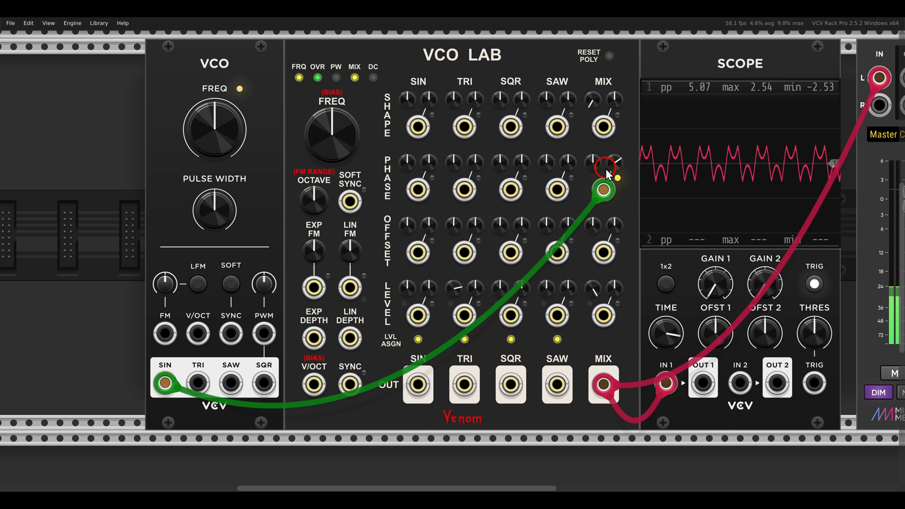
Insert the REFORMATION module between VCO and VCO LAB, and route VCO's sine through it into the global phase CV input.
drag(428, 146, 557, 143)
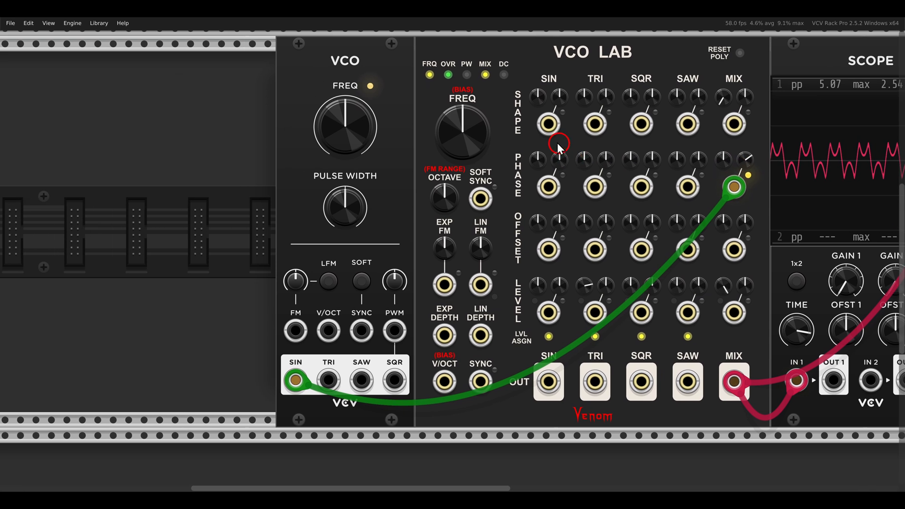
drag(399, 85, 167, 85)
drag(313, 112, 370, 135)
right_click(369, 136)
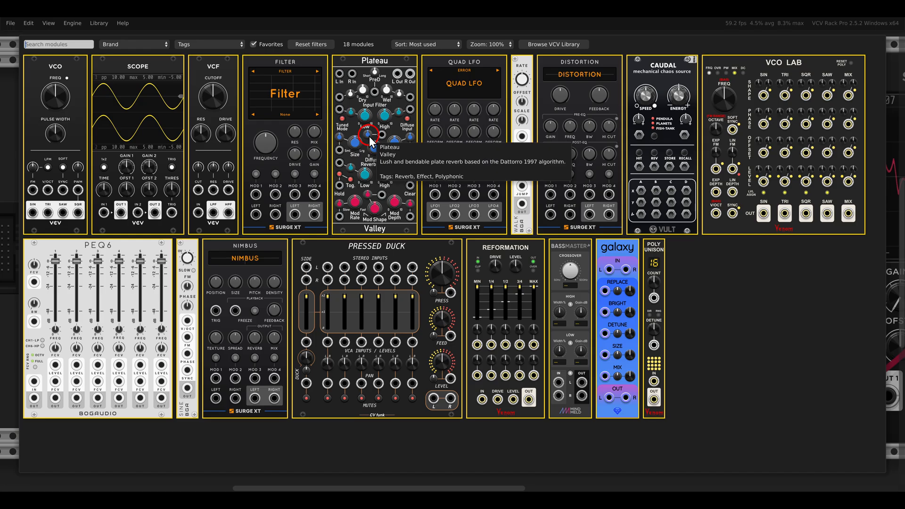
click(486, 249)
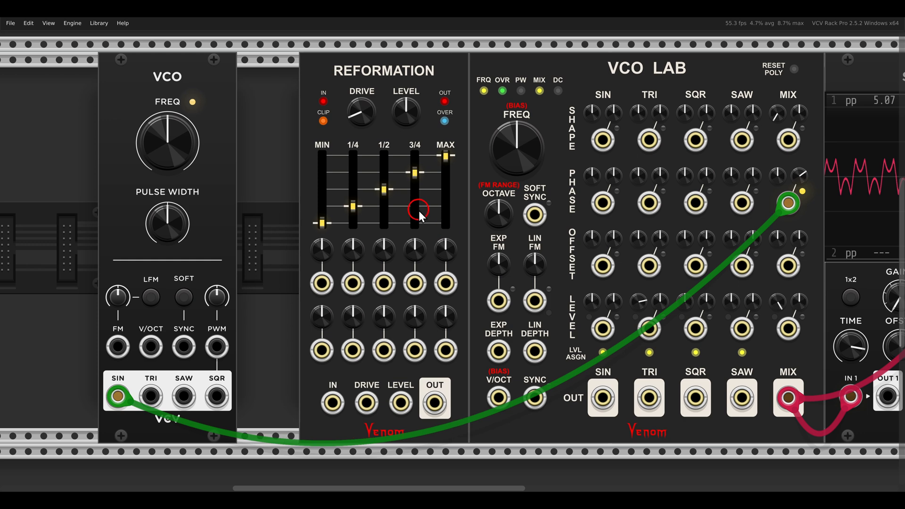
drag(789, 203, 333, 403)
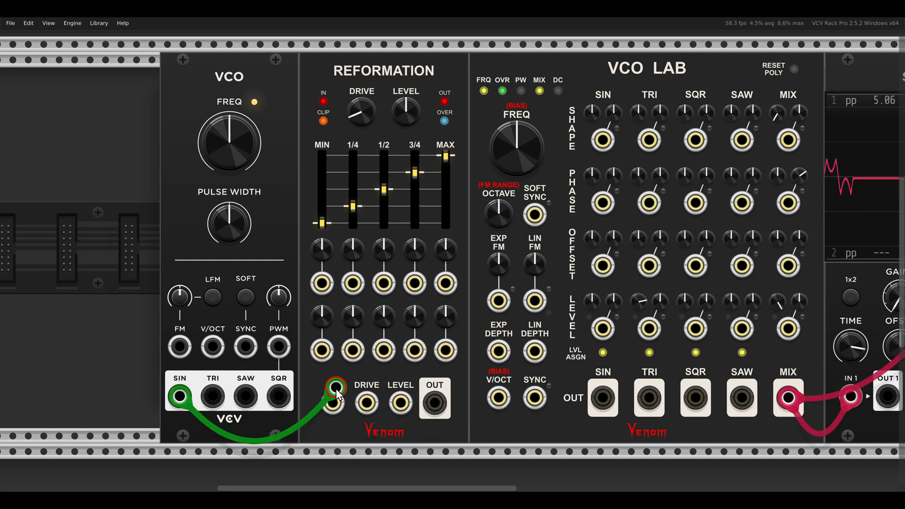
drag(426, 403, 787, 202)
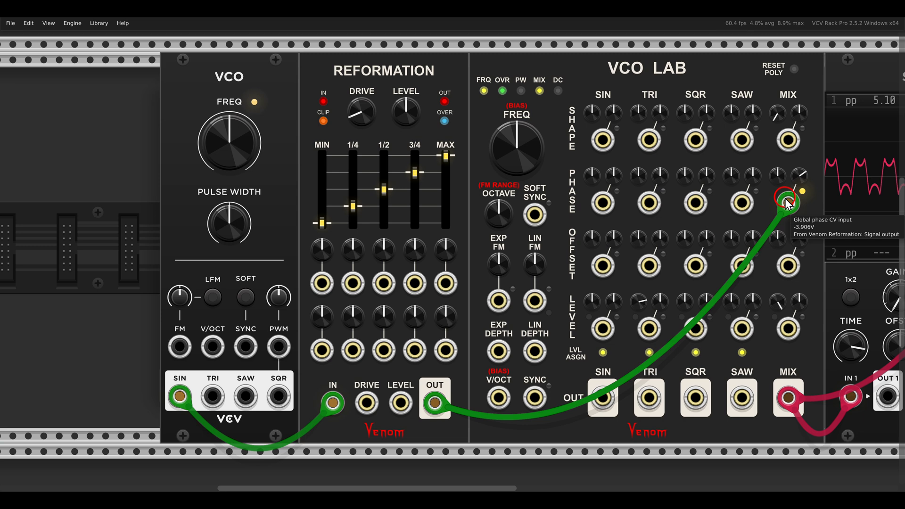
Reshape the REFORMATION curve by raising MIN and 1/4, lowering MAX, and placing the 3/4 point near mid-scale.
scroll(656, 219, down, 1)
drag(699, 224, 543, 225)
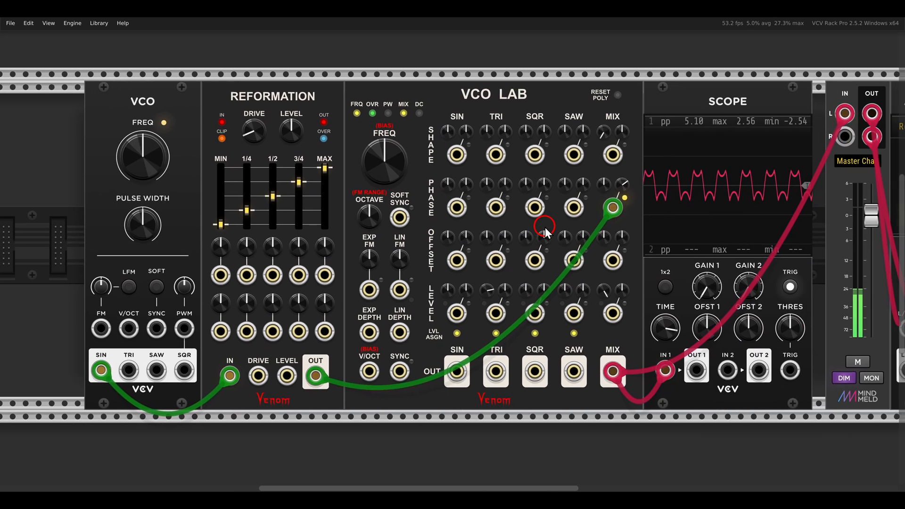
drag(245, 211, 244, 175)
drag(302, 183, 301, 244)
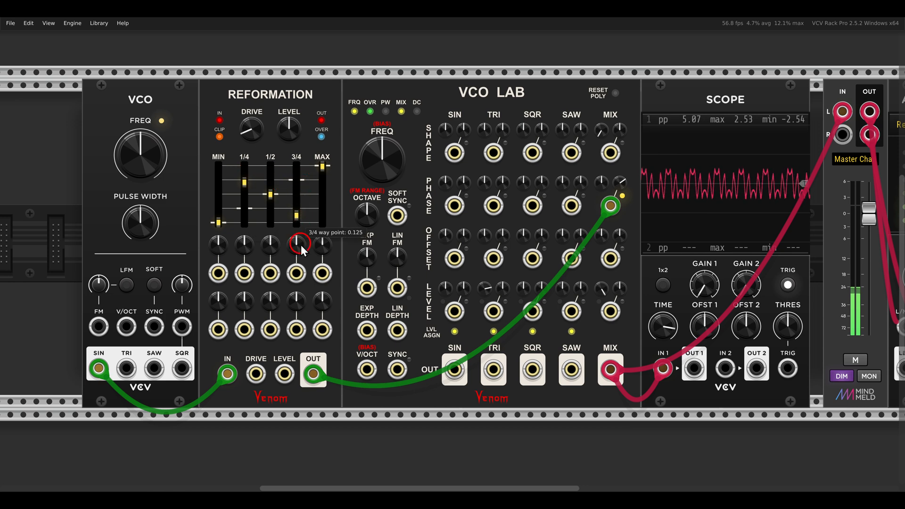
mouse_move(323, 186)
mouse_down()
mouse_move(321, 256)
mouse_move(318, 197)
mouse_up()
drag(219, 222, 222, 198)
drag(296, 209, 292, 188)
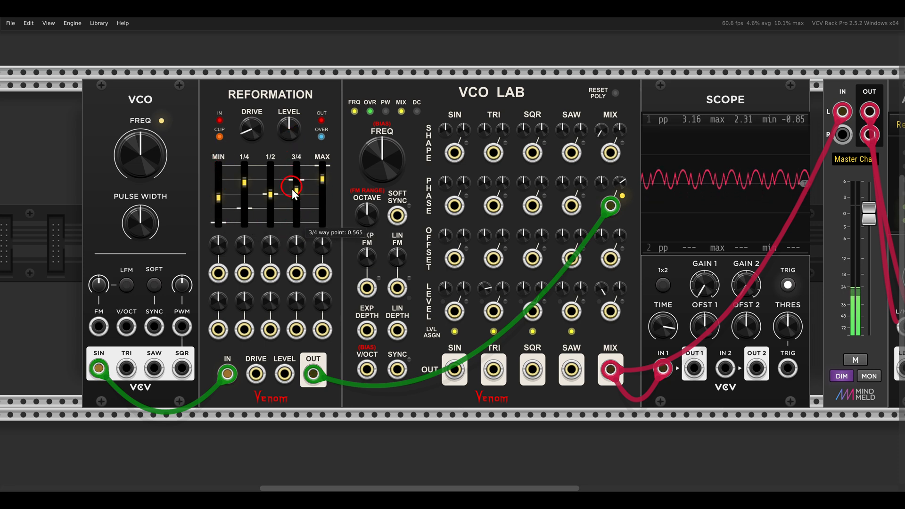
Reset VCO LAB's mix level to silence the output, and raise it back to near maximum.
double_click(604, 288)
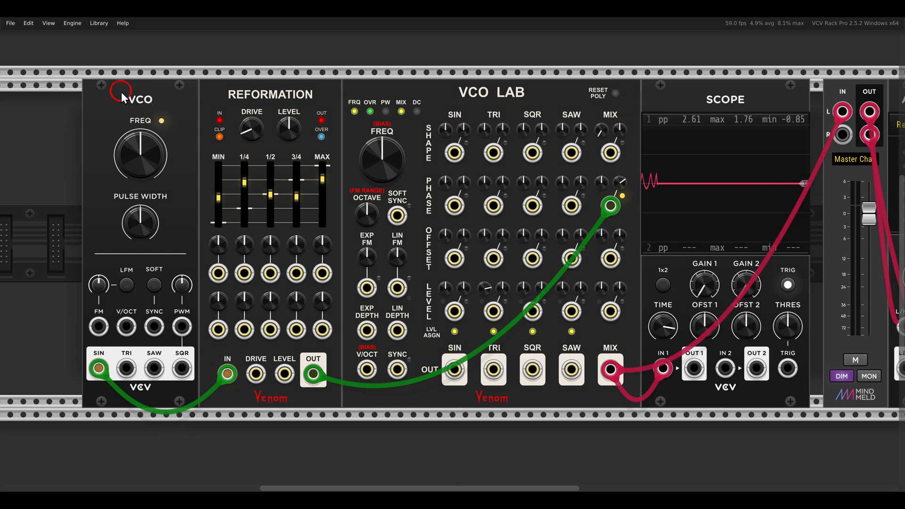
drag(114, 82, 167, 121)
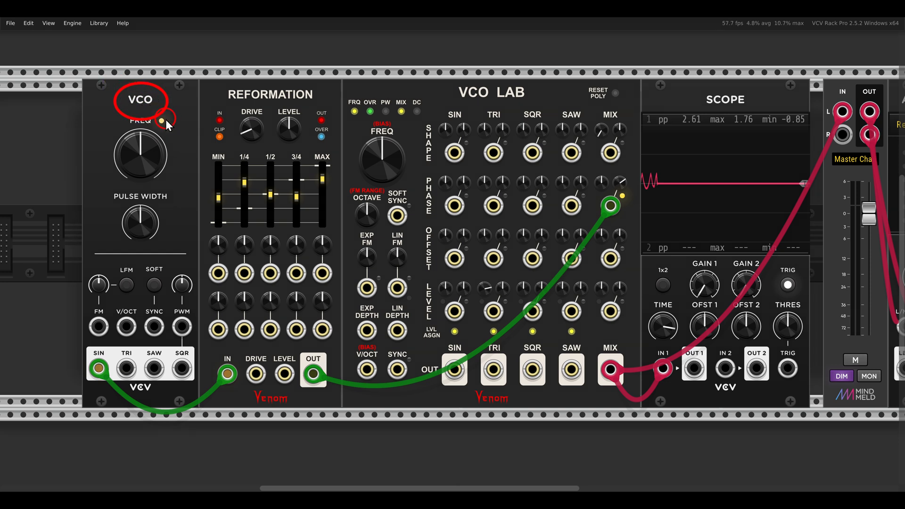
key(Escape)
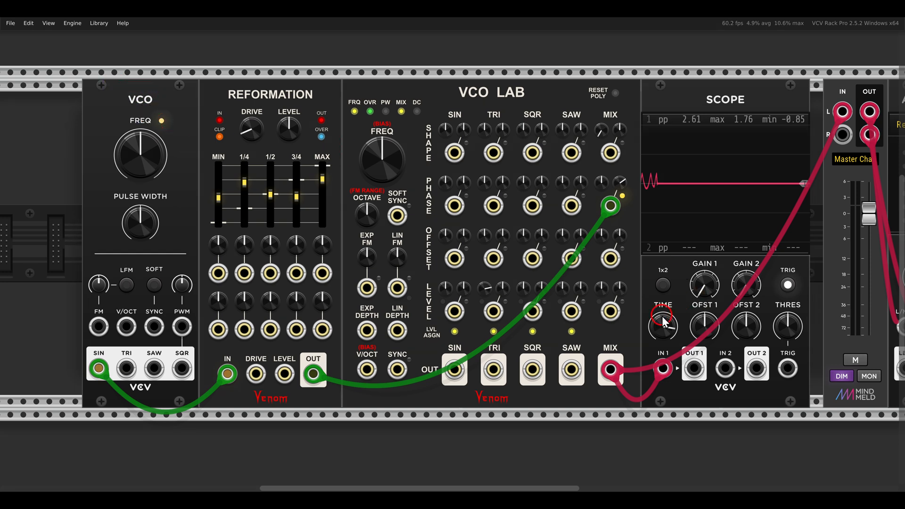
drag(600, 290, 572, 178)
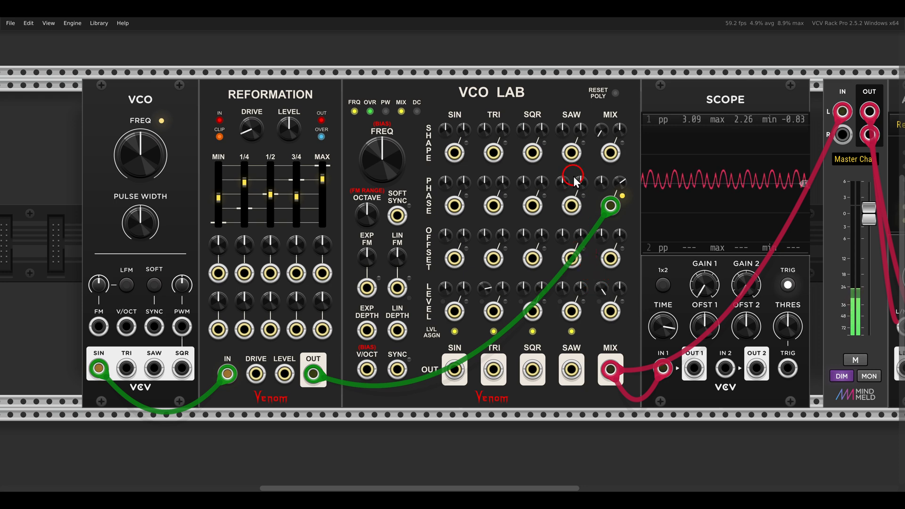
Set the VCV VCO's frequency to note A2.
right_click(145, 150)
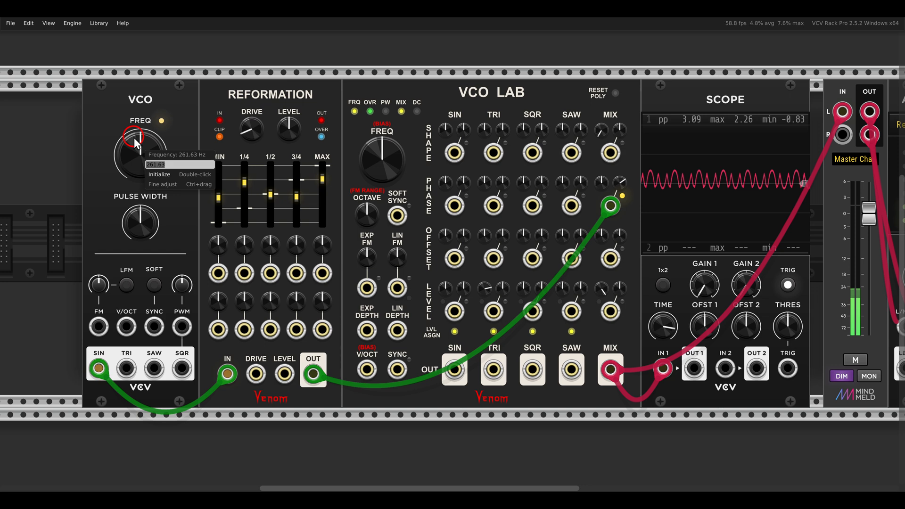
text(a2)
key(Return)
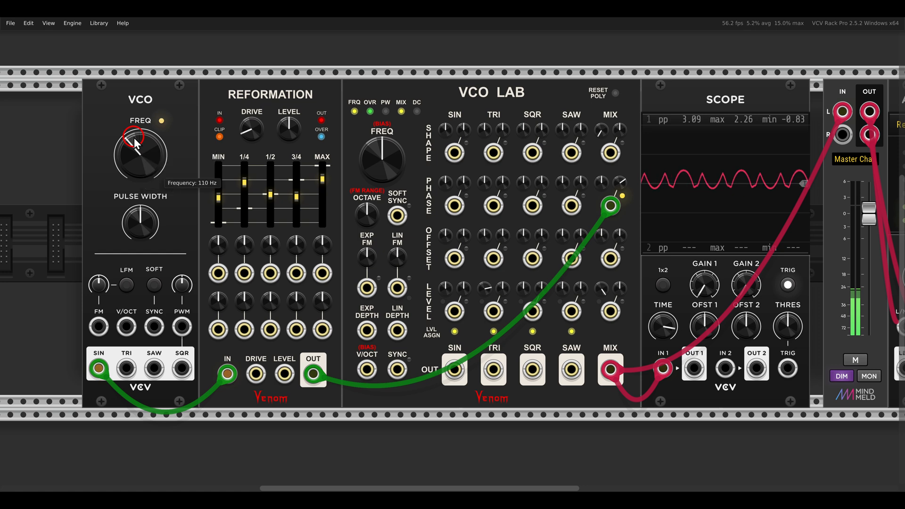
Lower the REFORMATION 1/2 point, set the 3/4 point to 0.19, and place MAX slightly higher than before.
drag(270, 194, 291, 222)
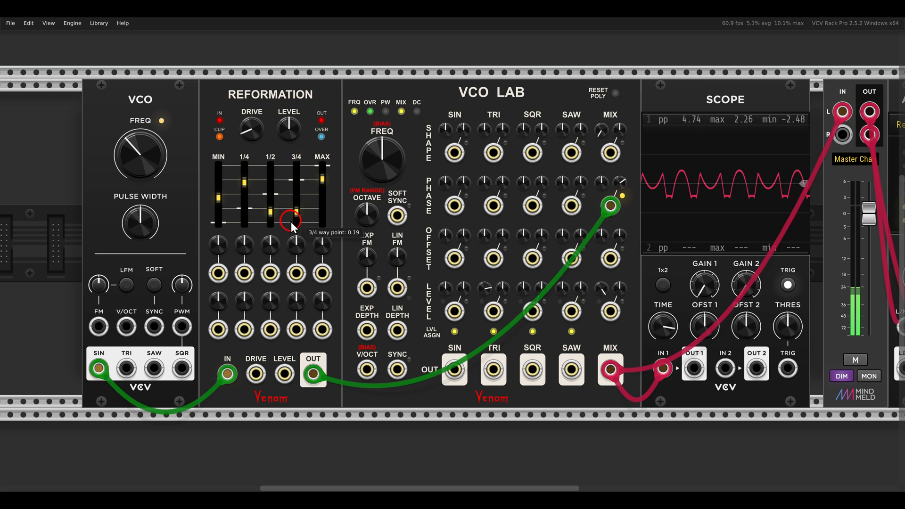
drag(322, 183, 322, 244)
drag(321, 171, 319, 176)
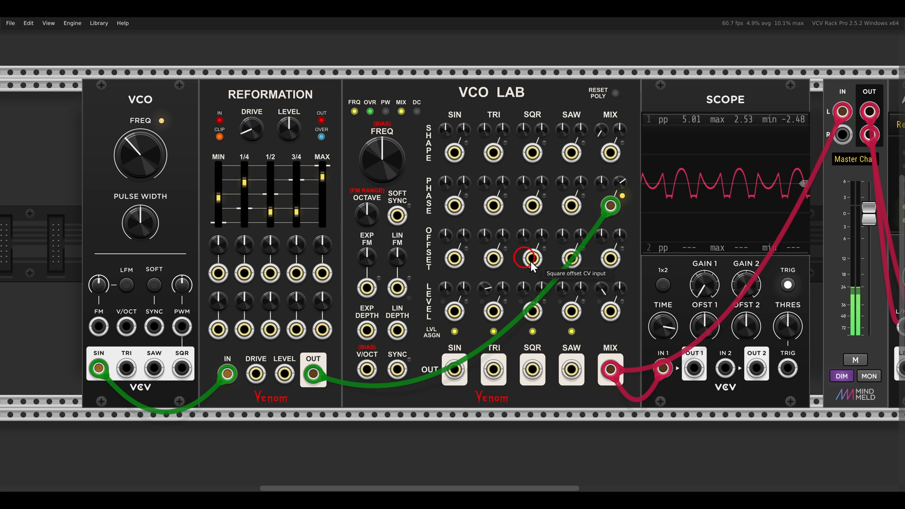
Reset VCO LAB's mix level and delete the SCOPE module.
double_click(602, 289)
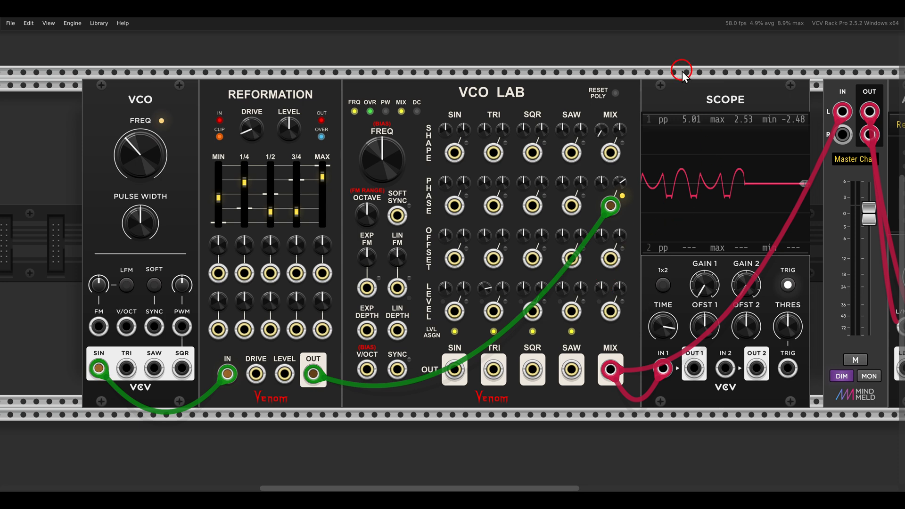
click(683, 110)
key(Delete)
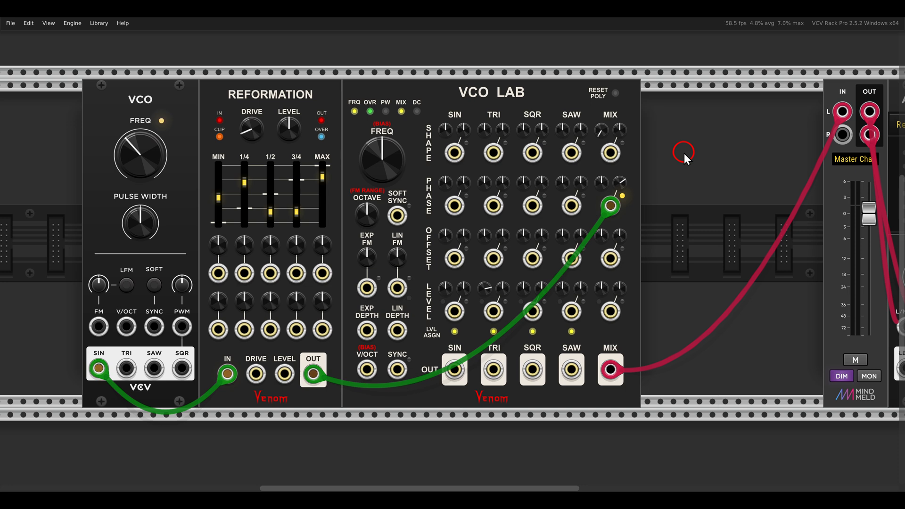
Shift the VCO, REFORMATION and VCO LAB modules right together and add a Poly Unison module before the VCO.
drag(683, 153, 275, 89)
shift+click(187, 91)
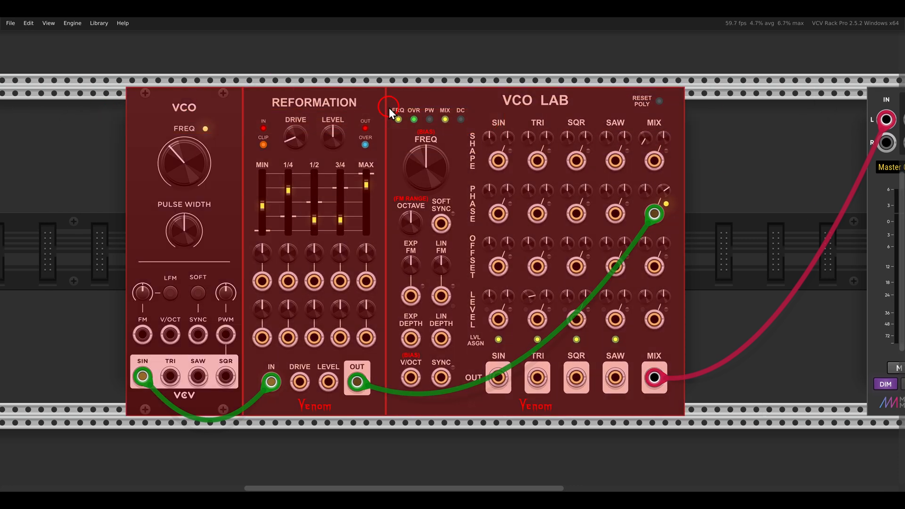
drag(389, 108, 473, 117)
click(163, 185)
right_click(162, 184)
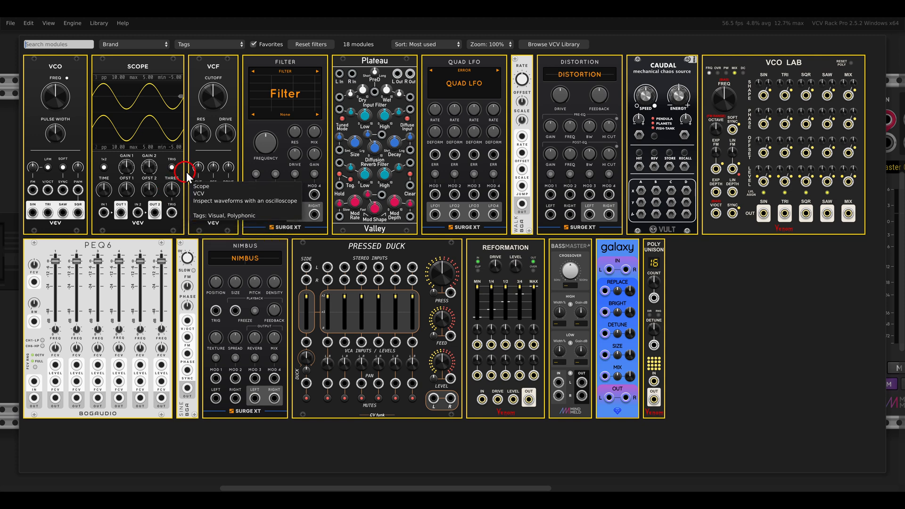
click(653, 245)
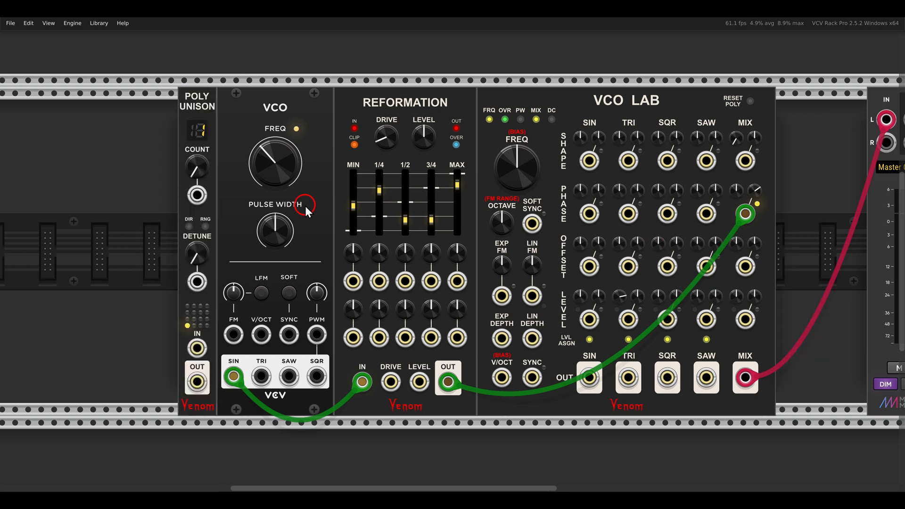
Patch Poly Unison's output to the VCO's V/OCT input and set its count to 8.
scroll(305, 214, up, 4)
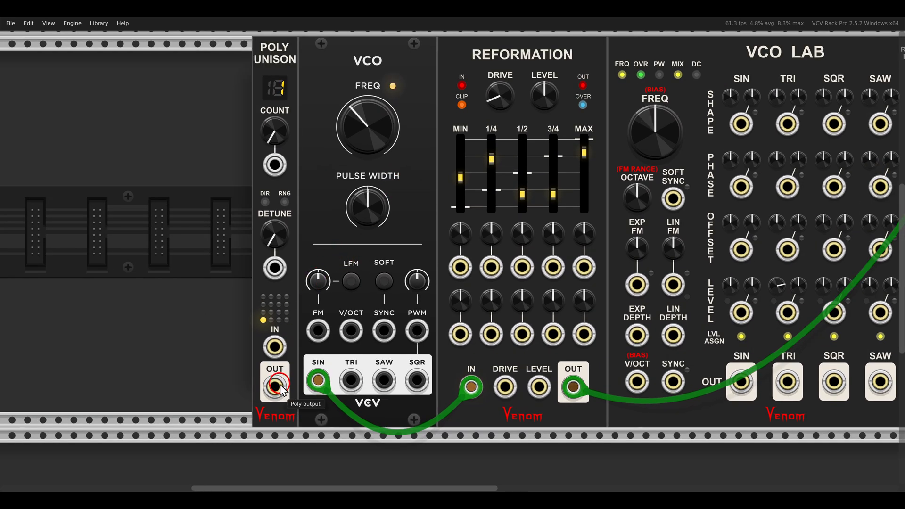
drag(278, 386, 345, 316)
scroll(347, 322, down, 2)
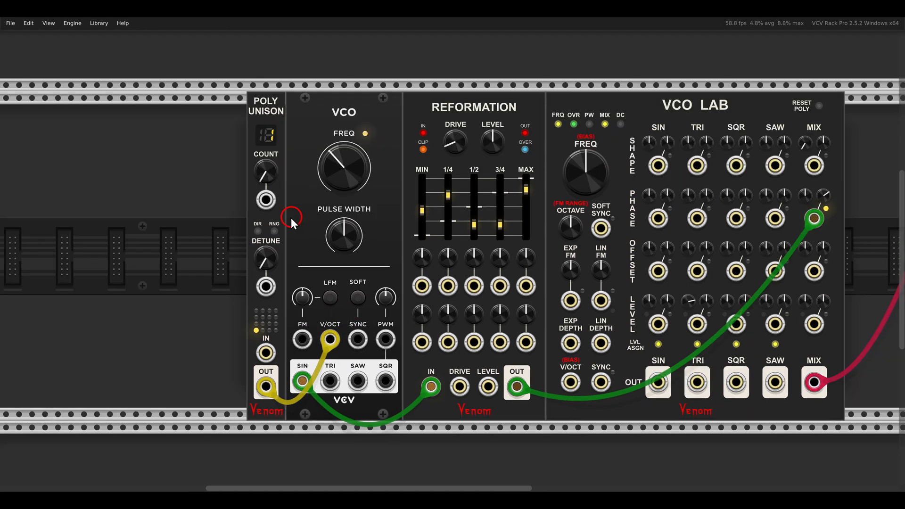
drag(266, 179, 270, 101)
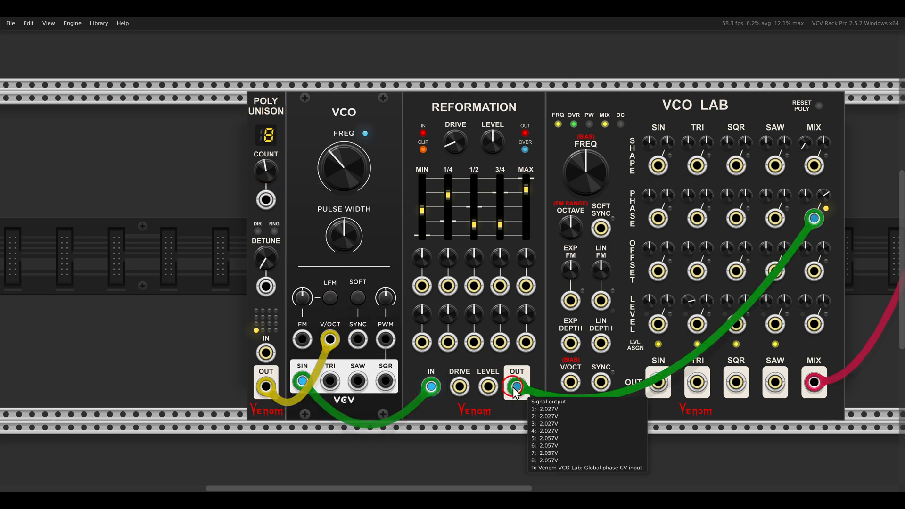
Raise VCO LAB's mix level and turn Poly Unison's detune up to about its midpoint.
drag(736, 327, 672, 324)
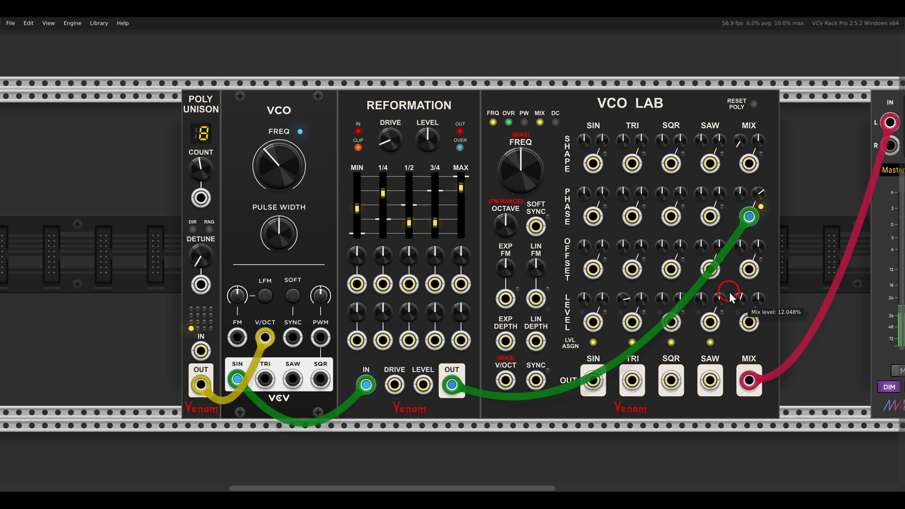
drag(730, 292, 723, 278)
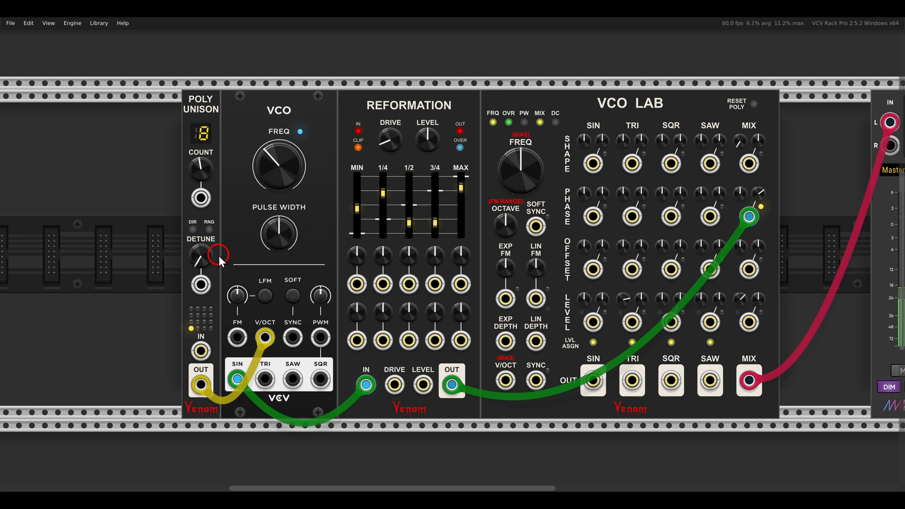
drag(206, 256, 211, 177)
Add BASSMASTER Jr directly after VCO LAB and route the mix output through it to the master channel's left and right inputs.
click(796, 229)
drag(777, 222, 132, 142)
drag(498, 120, 394, 118)
right_click(562, 195)
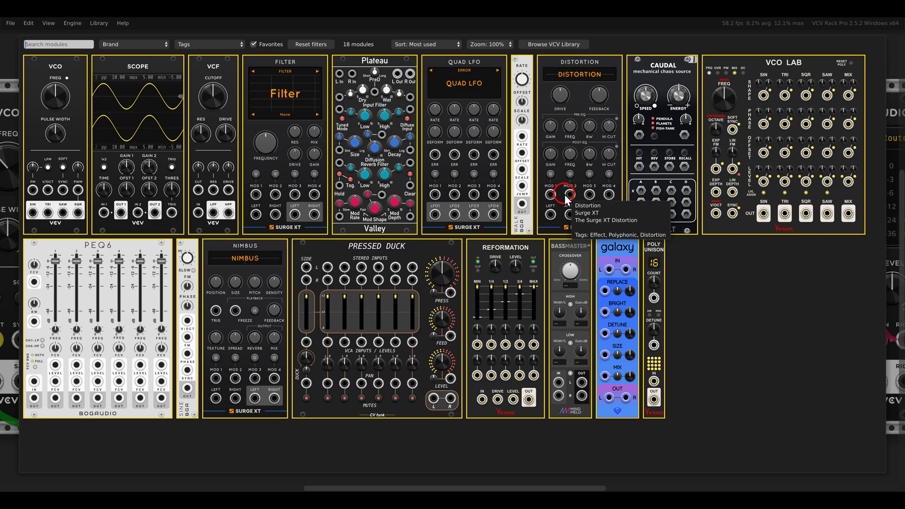
drag(573, 252, 542, 216)
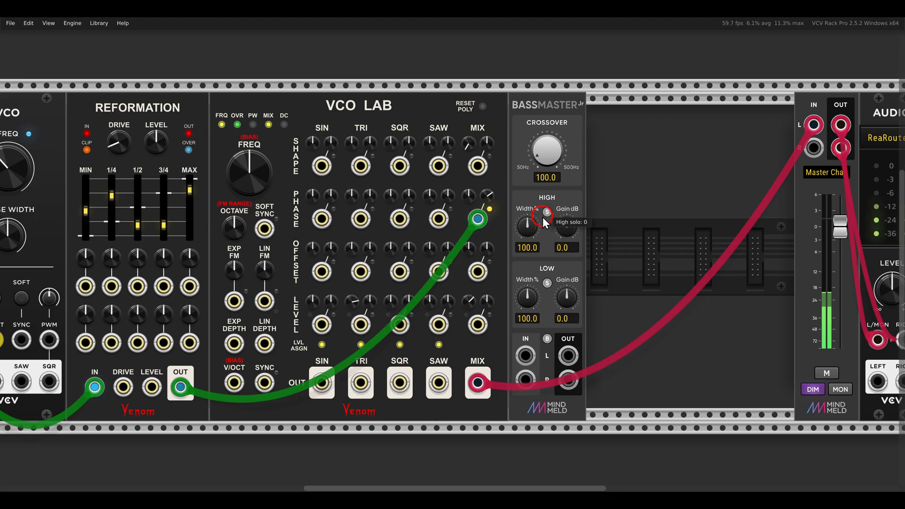
drag(814, 125, 565, 388)
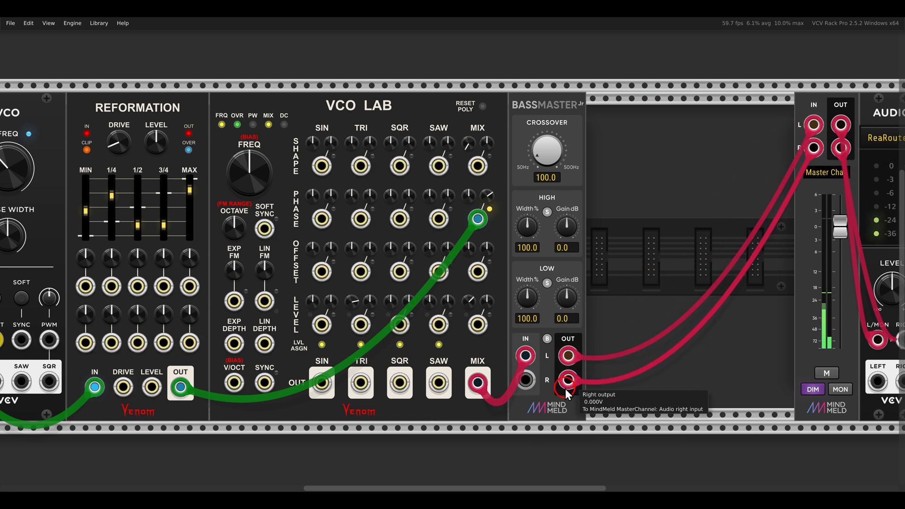
Set BASSMASTER Jr's poly input behavior to Sum to stereo (L only) and its high width to 155.4%.
right_click(539, 113)
mouse_move(548, 246)
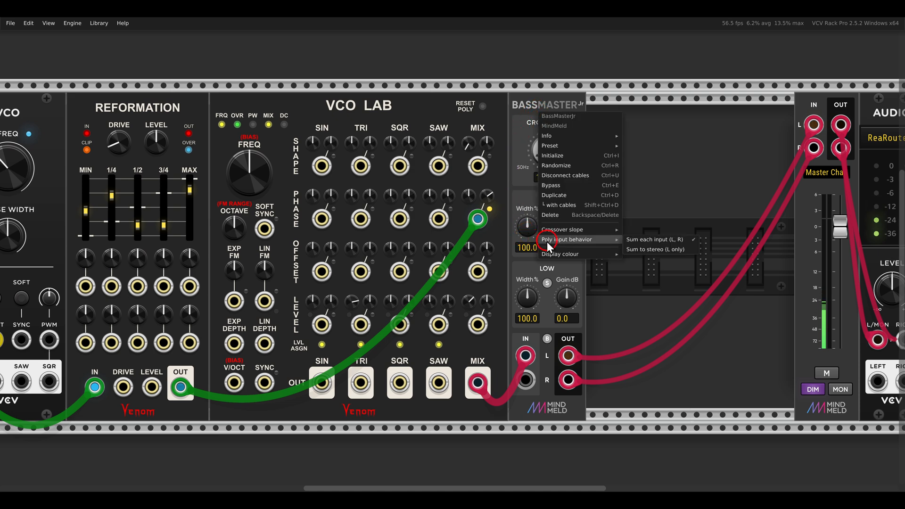
click(654, 249)
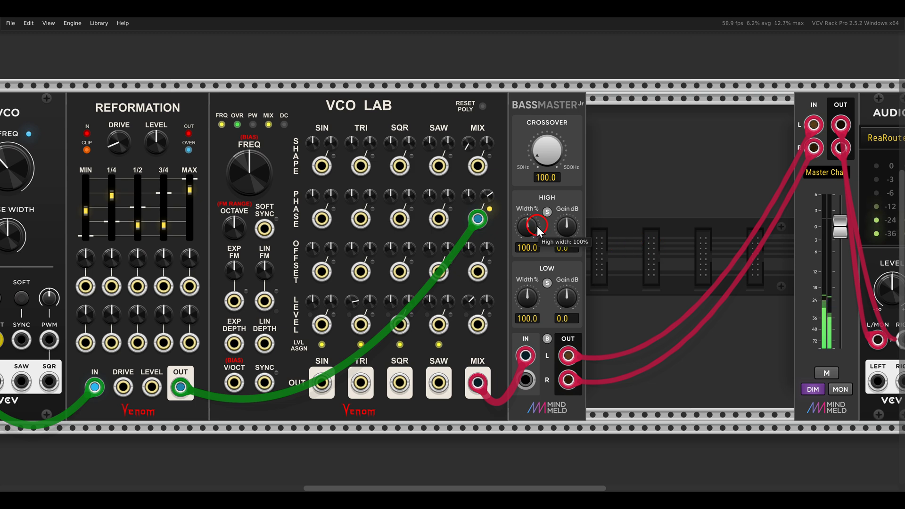
drag(528, 229, 512, 212)
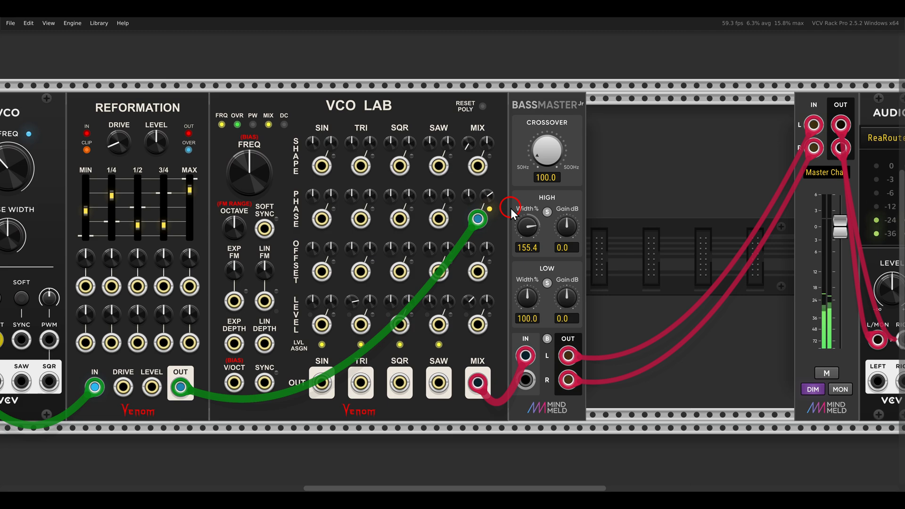
Try a different frequency bias on VCO LAB and reset it to 0 Hz.
drag(449, 192, 599, 196)
drag(445, 78, 557, 135)
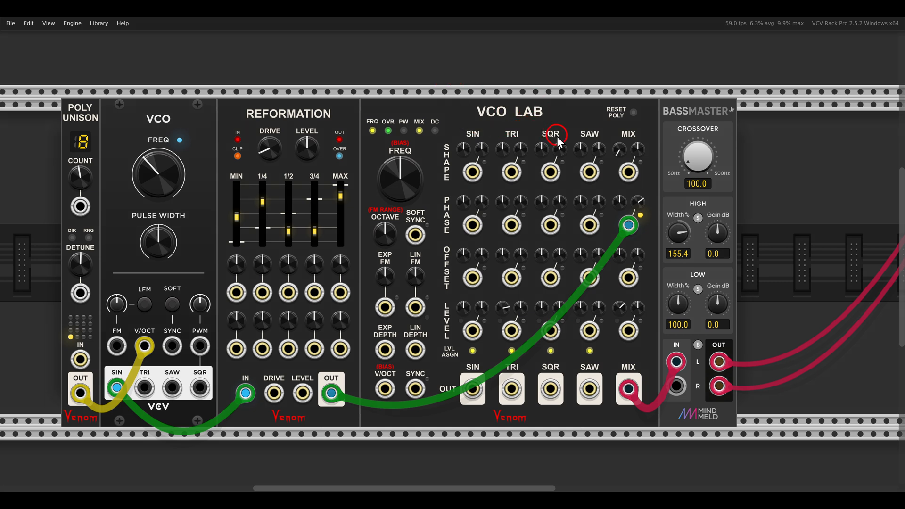
mouse_move(405, 185)
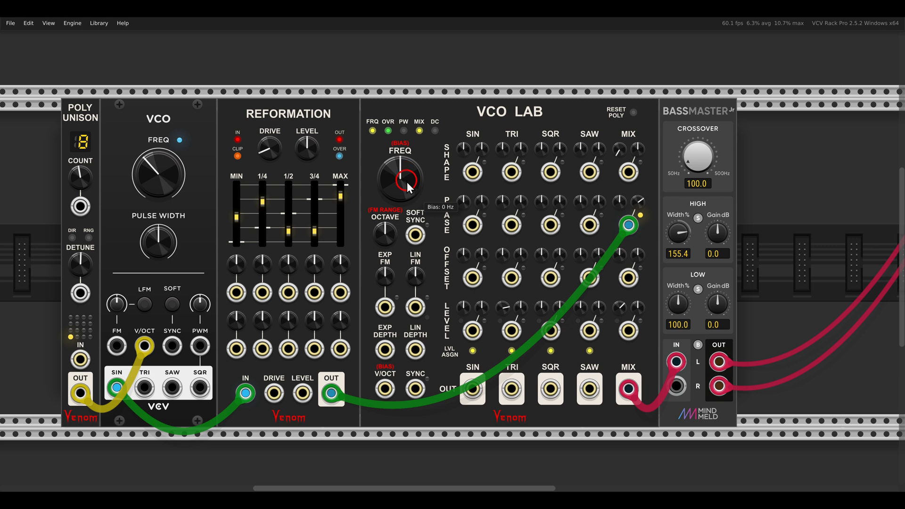
drag(403, 189, 391, 157)
double_click(394, 170)
drag(395, 171, 437, 173)
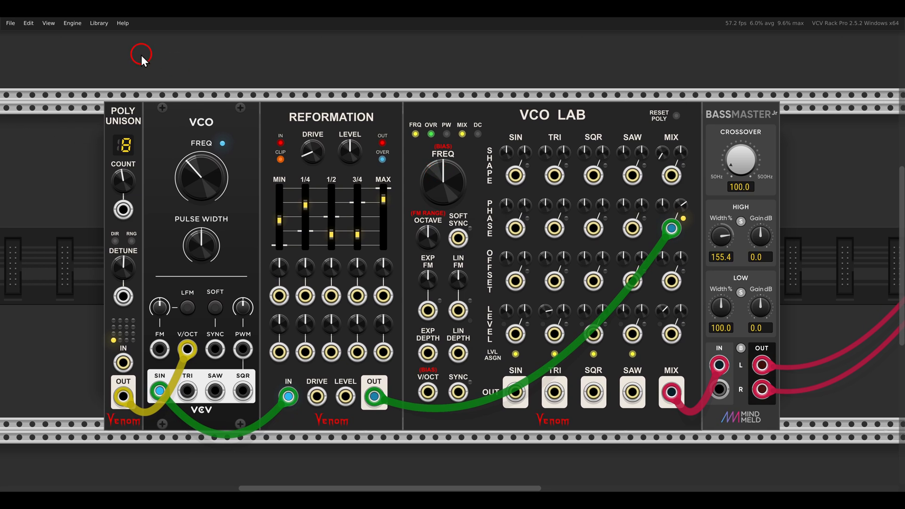
Make room before VCO LAB, duplicate Poly Unison, and close up the modules with the copy between REFORMATION and VCO LAB.
drag(111, 75, 254, 128)
click(327, 131)
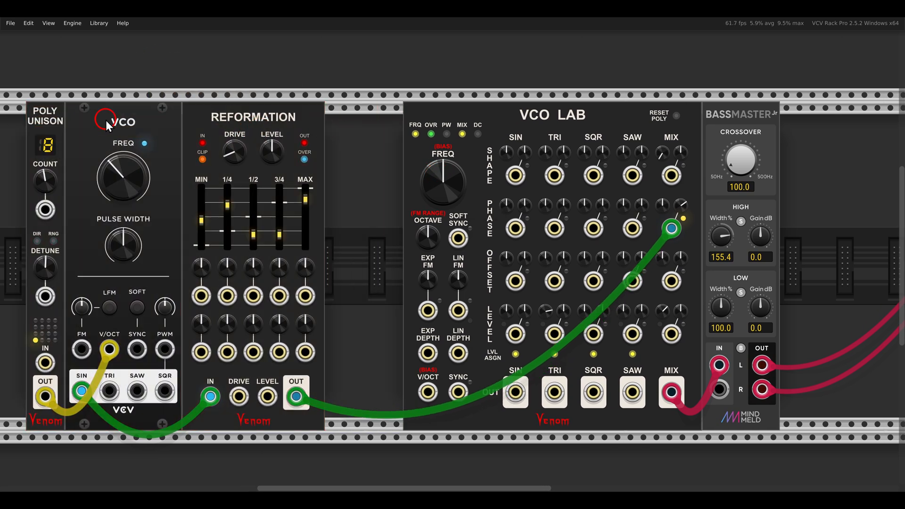
key(ctrl+d)
drag(15, 116, 392, 134)
drag(61, 84, 307, 126)
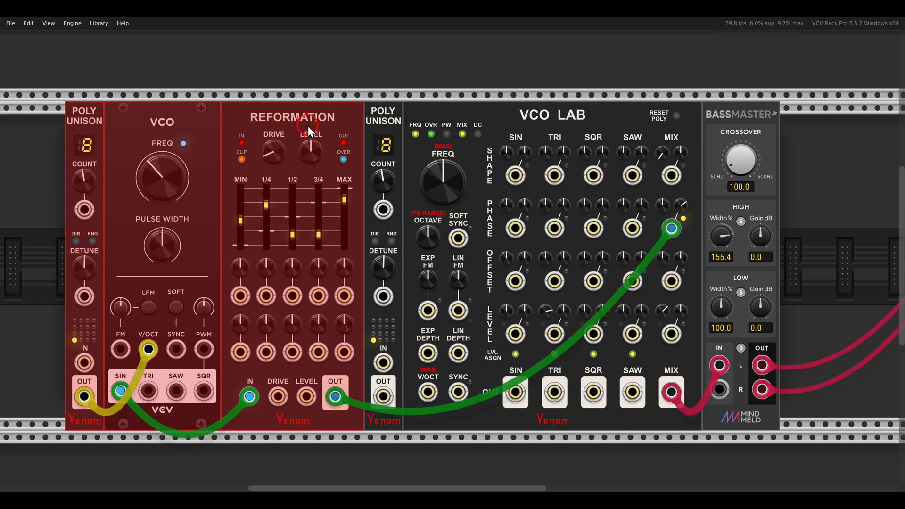
click(373, 98)
Set the second Poly Unison's detune range to 1 octave.
click(392, 240)
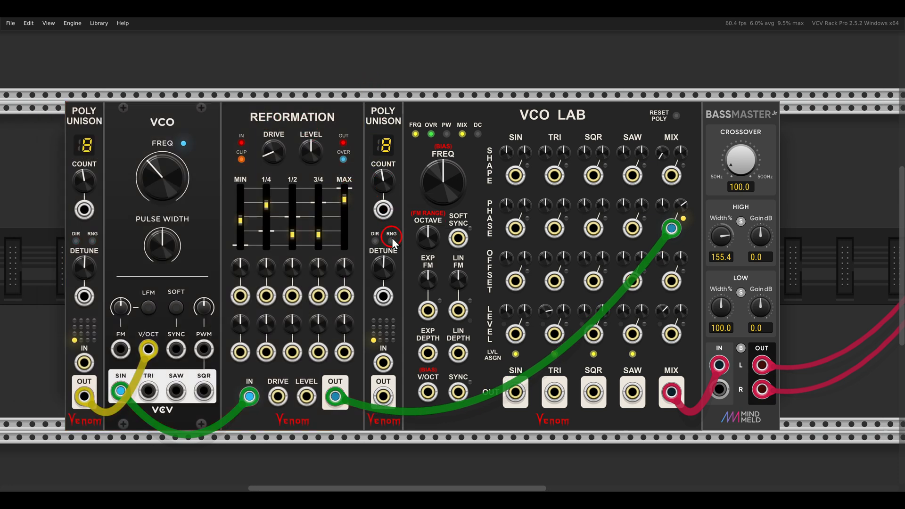
right_click(392, 239)
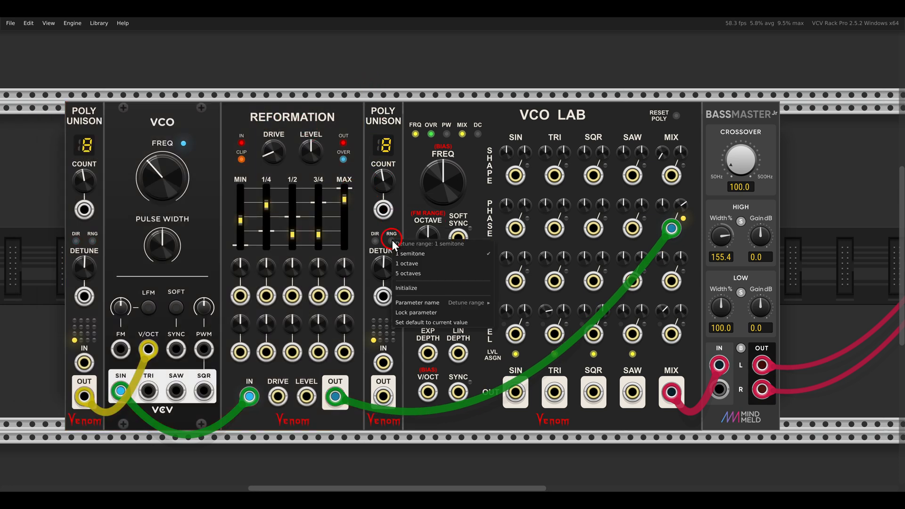
click(431, 271)
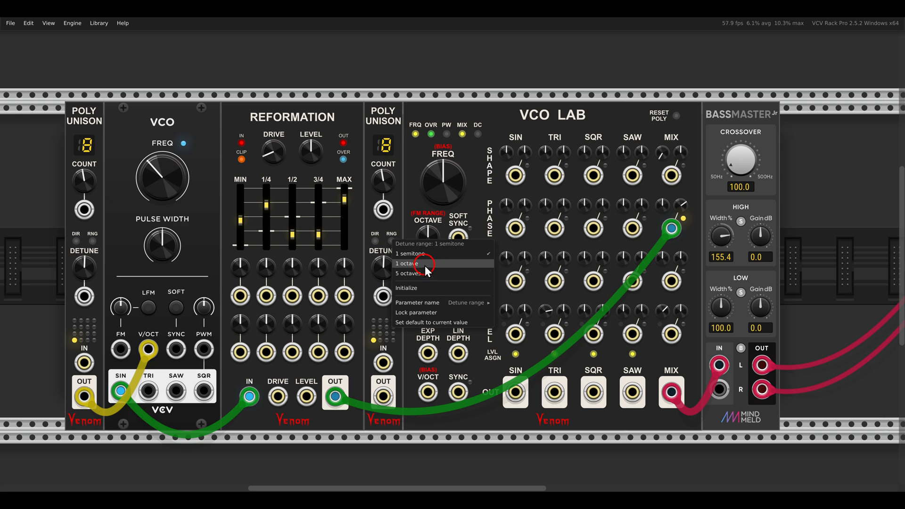
click(426, 269)
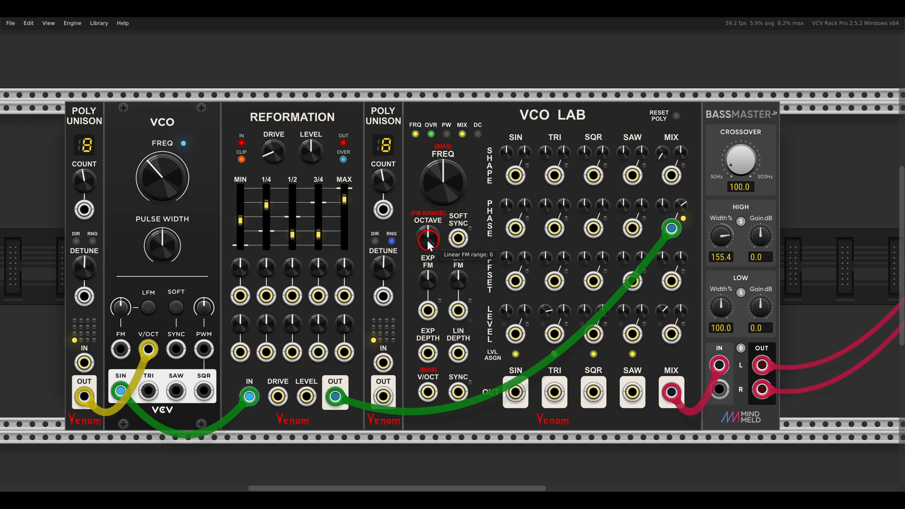
Patch the second Poly Unison's output to VCO LAB's bias V/OCT input and raise its detune spread past the midpoint.
drag(386, 268, 427, 396)
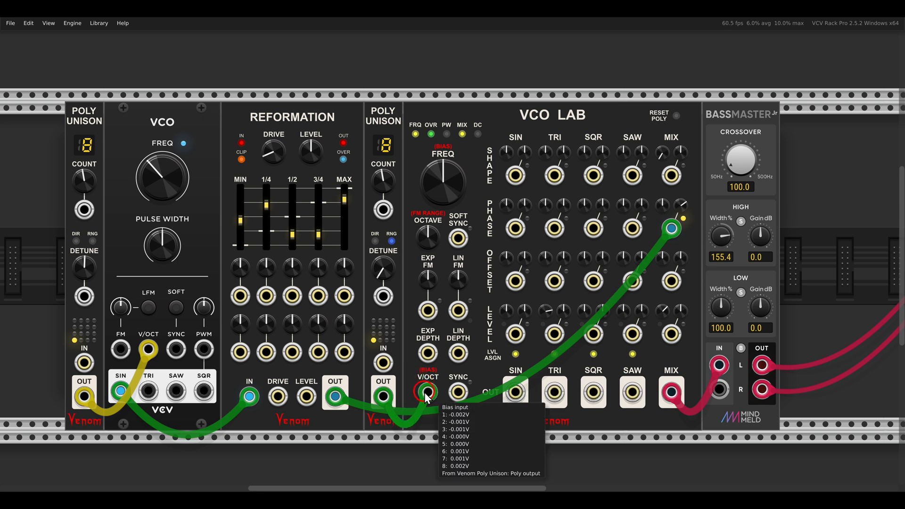
mouse_move(392, 265)
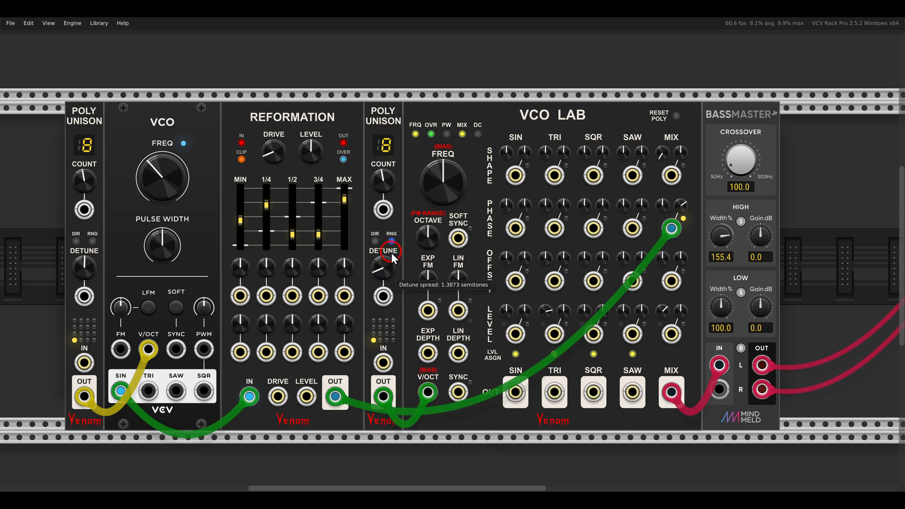
drag(393, 253, 380, 211)
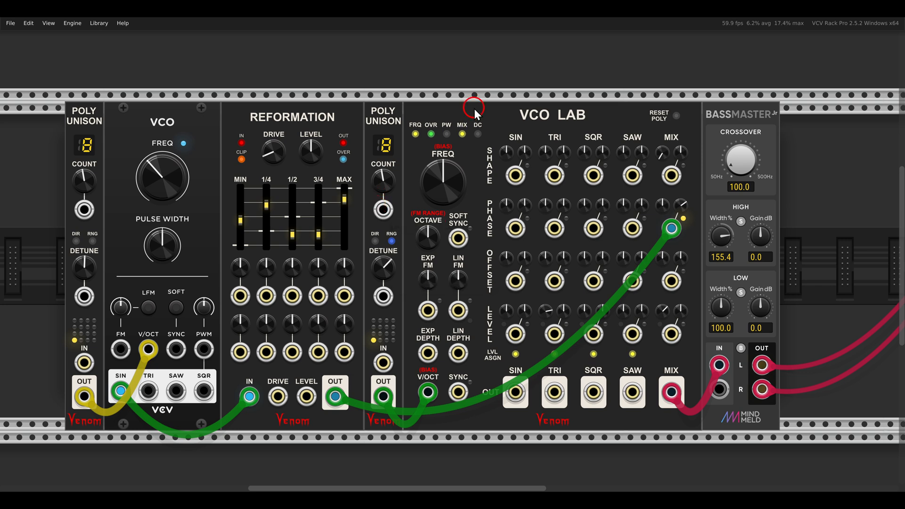
drag(505, 95, 598, 132)
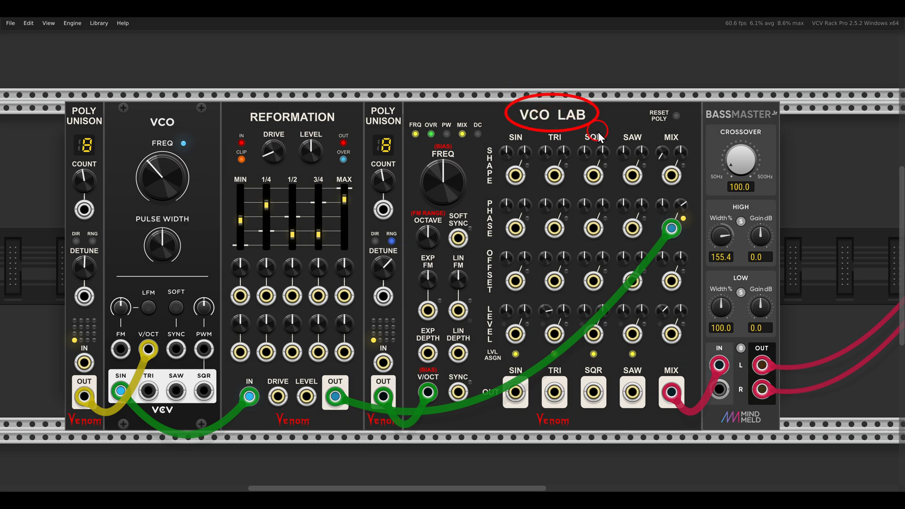
key(Escape)
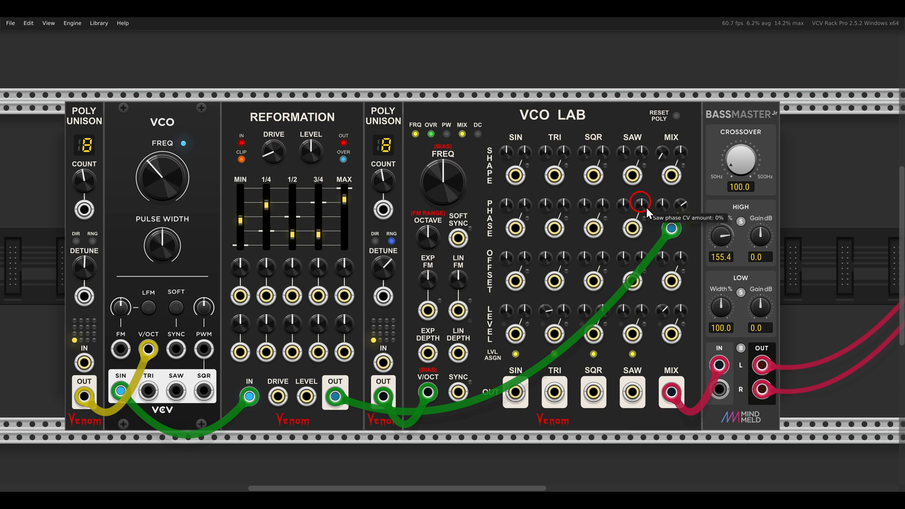
Reset VCO LAB's mix level to 0%.
double_click(666, 311)
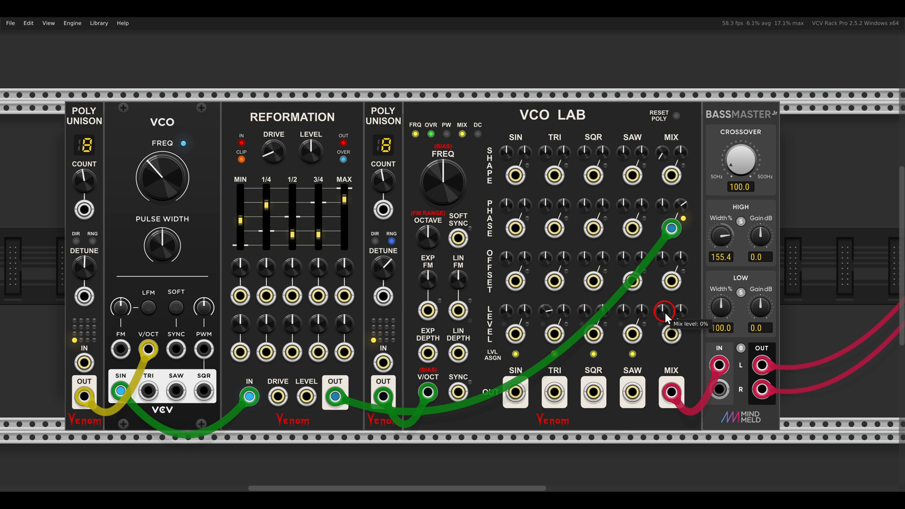
Add Caudal and SCOPE modules ahead of the first Poly Unison and patch Caudal's AX output to SCOPE input 1.
scroll(573, 290, down, 1)
drag(573, 290, 697, 269)
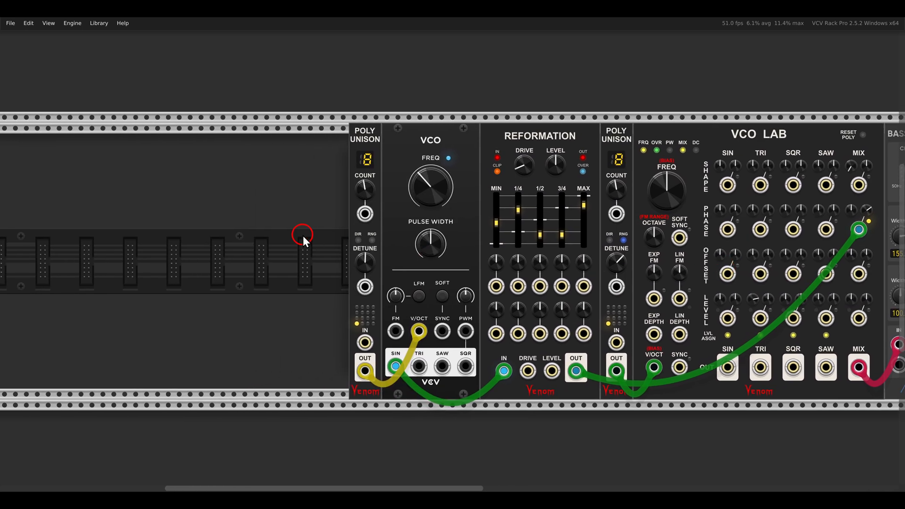
right_click(302, 236)
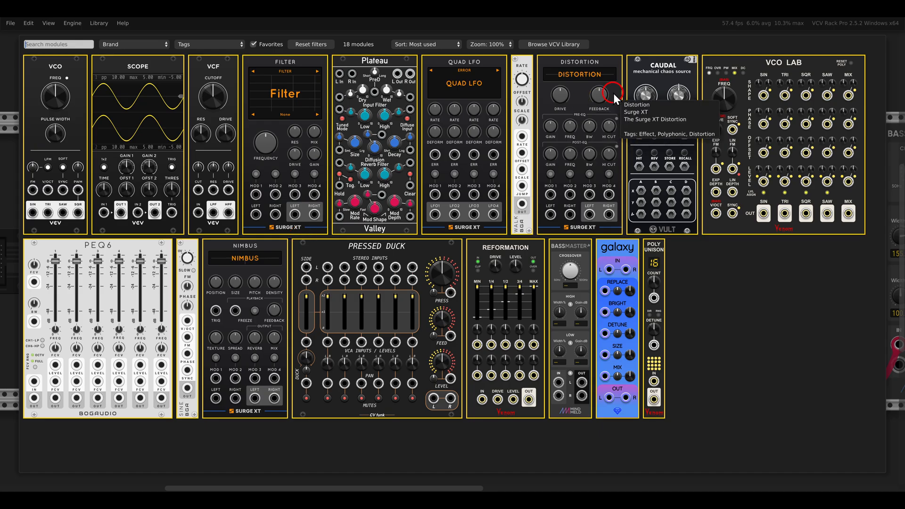
drag(665, 99, 111, 194)
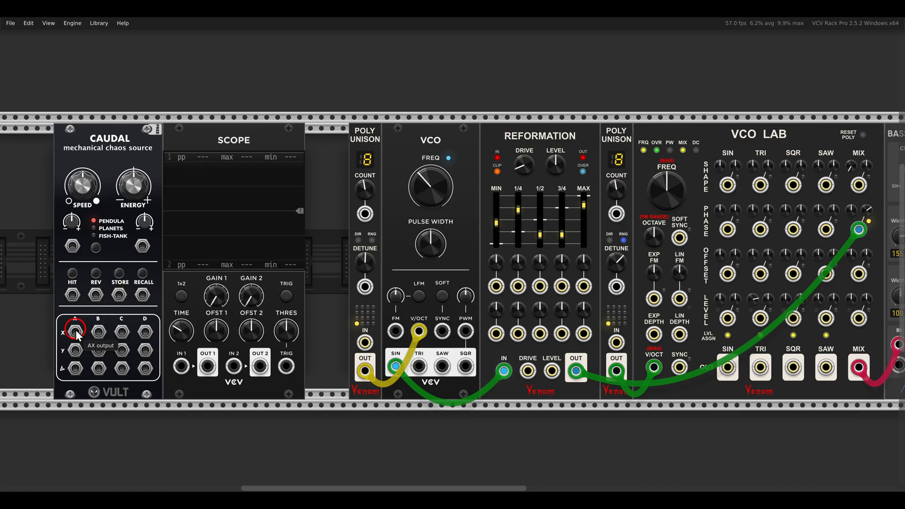
drag(76, 332, 181, 365)
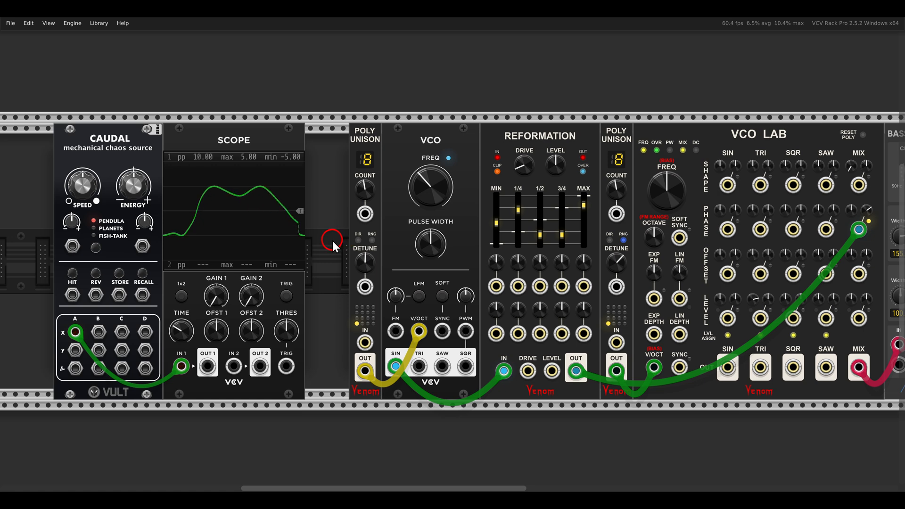
Move Caudal and SCOPE against the first Poly Unison and patch that Poly Unison's output to Caudal's speed CV input.
drag(333, 242, 121, 189)
drag(124, 158, 161, 162)
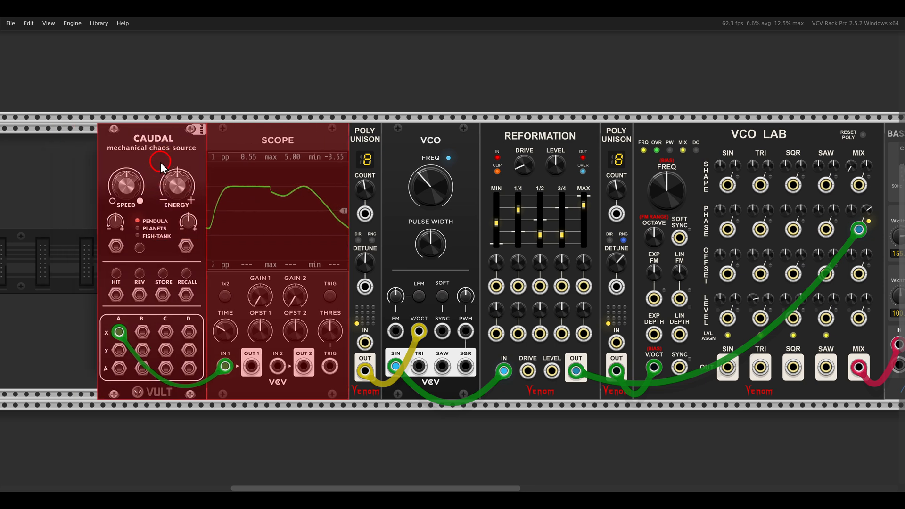
click(276, 98)
drag(120, 246, 366, 371)
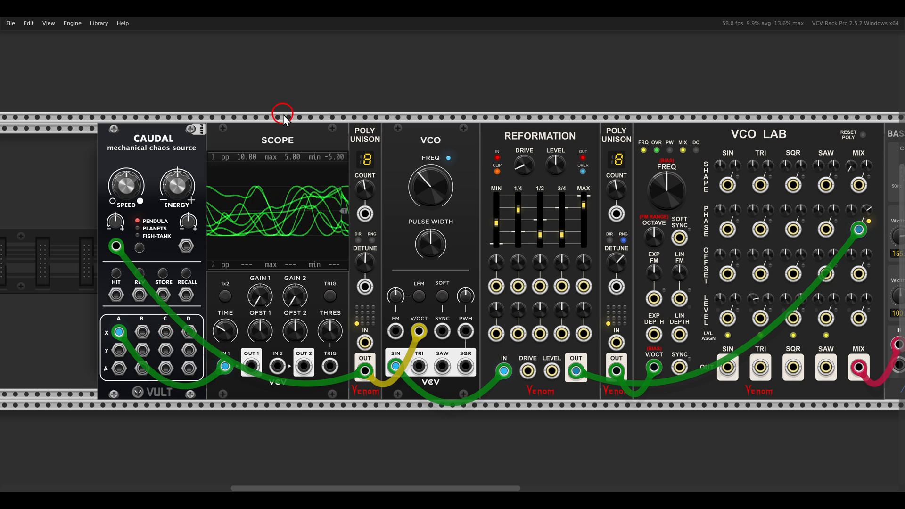
Delete the SCOPE module and move Caudal against the first Poly Unison.
drag(279, 117, 292, 146)
key(Delete)
drag(184, 154, 330, 155)
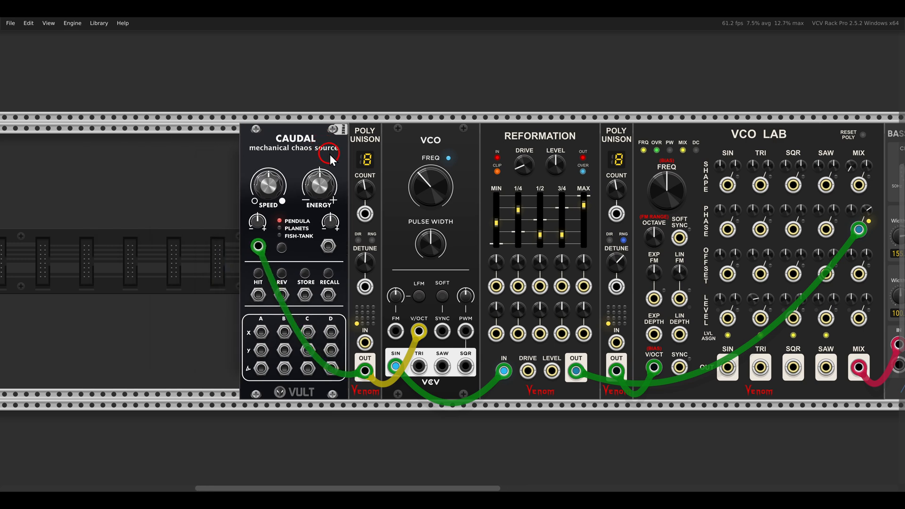
Patch Caudal's AX, BX and CX outputs to REFORMATION's 1/4, MAX and 3/4 CV 1 inputs, raising their CV amounts and rebalancing the MAX and 3/4 sliders.
drag(847, 295, 834, 273)
scroll(637, 264, right, 3)
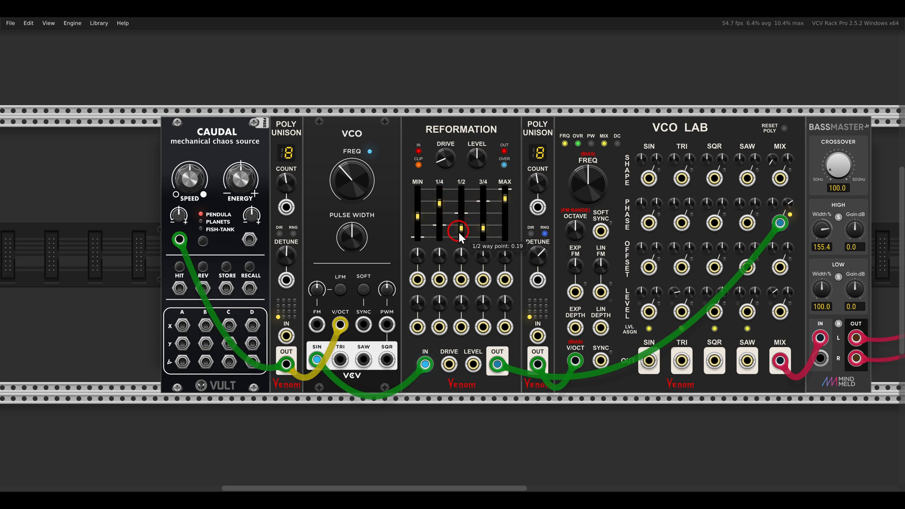
drag(183, 325, 439, 280)
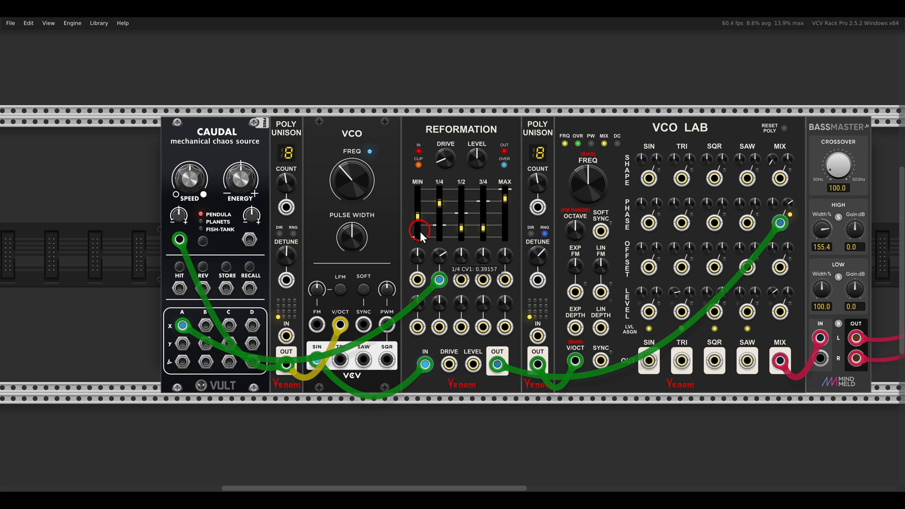
drag(205, 325, 505, 280)
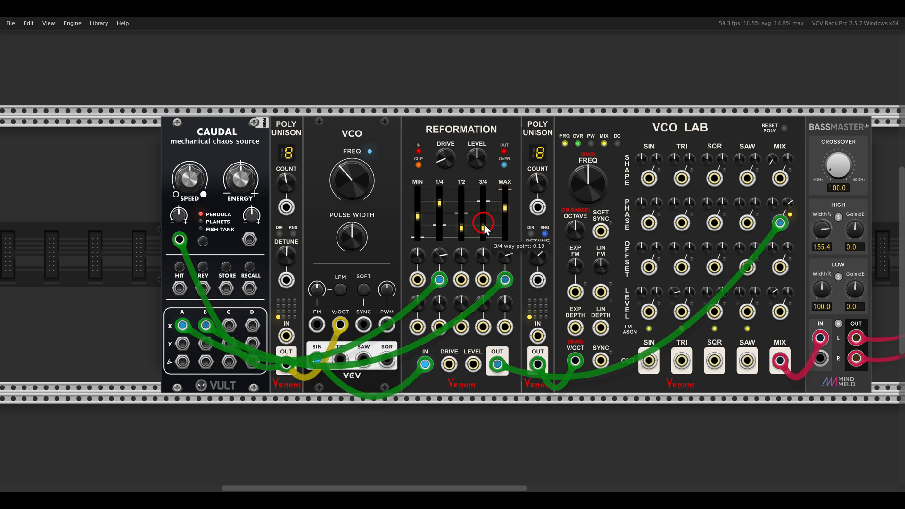
drag(230, 325, 443, 264)
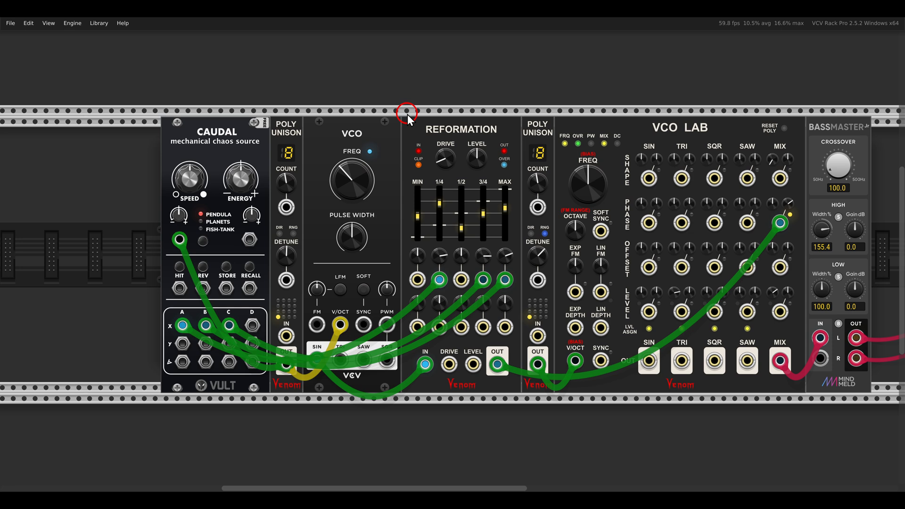
Patch Caudal's DX output to VCO LAB's triangle shape CV input and raise that input's CV amount.
drag(506, 147, 451, 147)
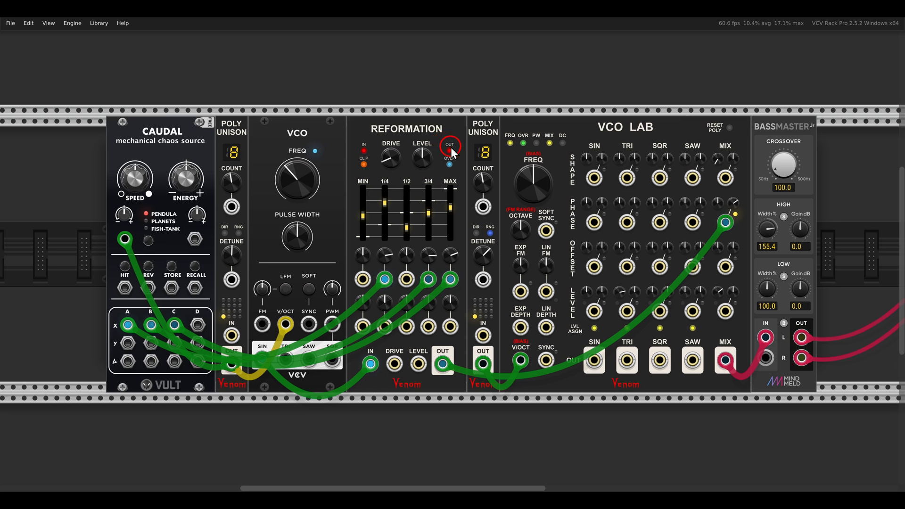
mouse_move(619, 160)
mouse_down()
mouse_move(607, 94)
mouse_move(635, 245)
mouse_move(617, 164)
mouse_up()
double_click(620, 159)
drag(198, 325, 597, 64)
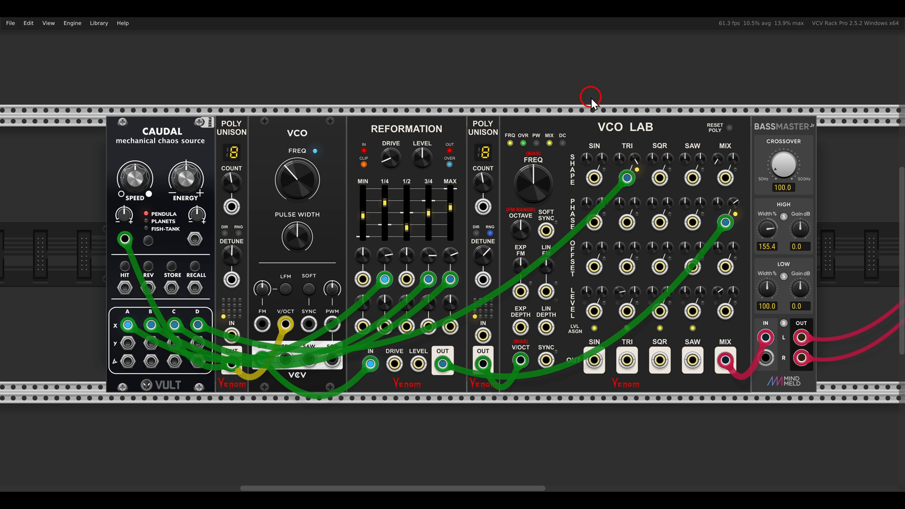
Patch Caudal's AY and BY outputs to VCO LAB's square and saw level CV inputs.
drag(127, 344, 655, 282)
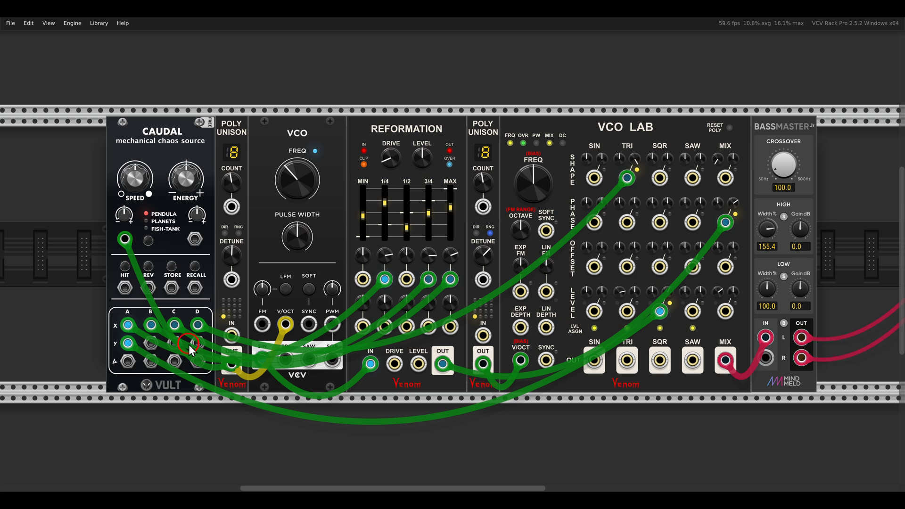
drag(152, 343, 693, 311)
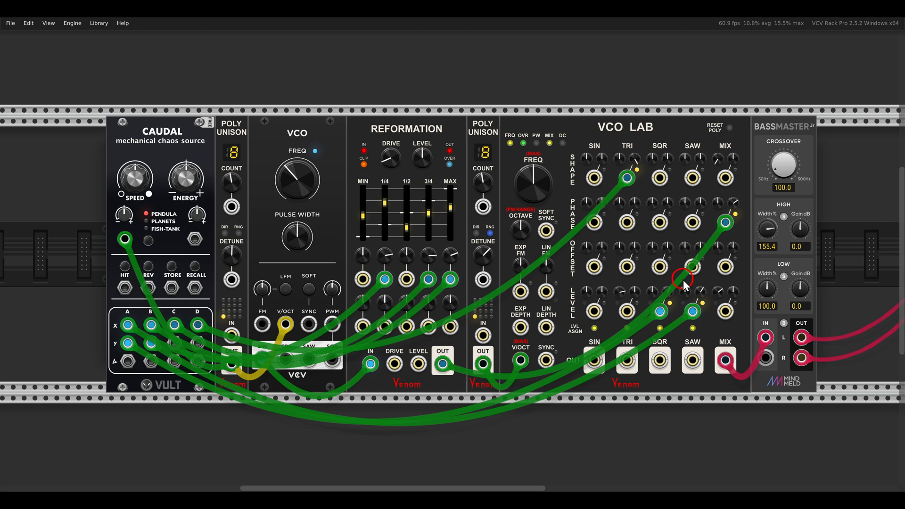
scroll(466, 231, left, 3)
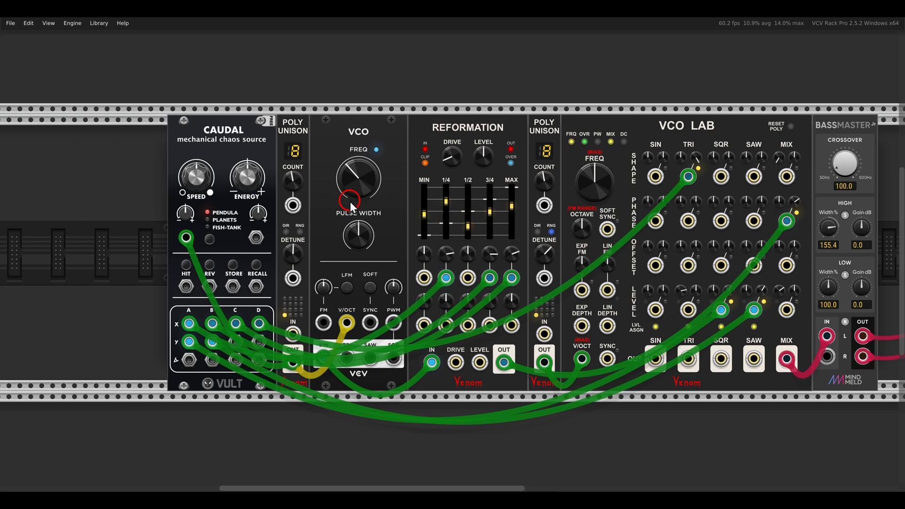
Patch Caudal's CY output to the VCO's FM input with only a slight frequency modulation amount.
scroll(350, 202, up, 2)
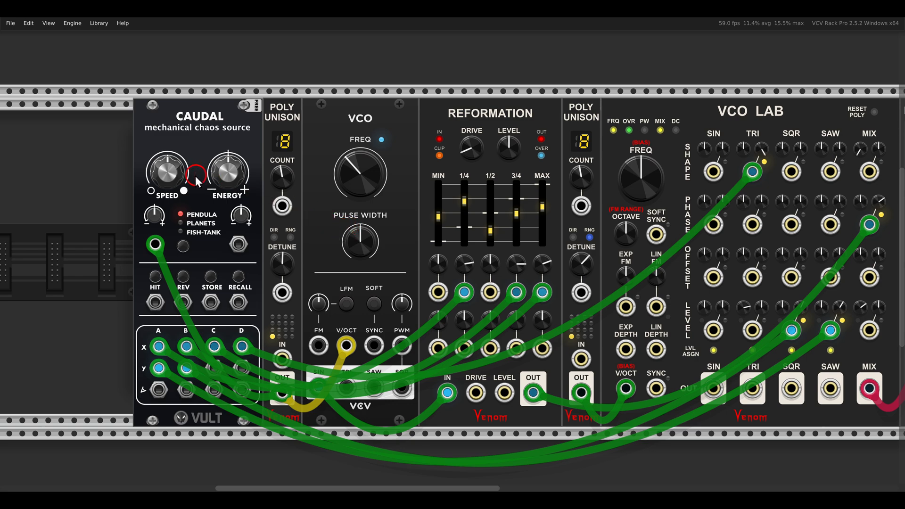
drag(181, 176, 180, 184)
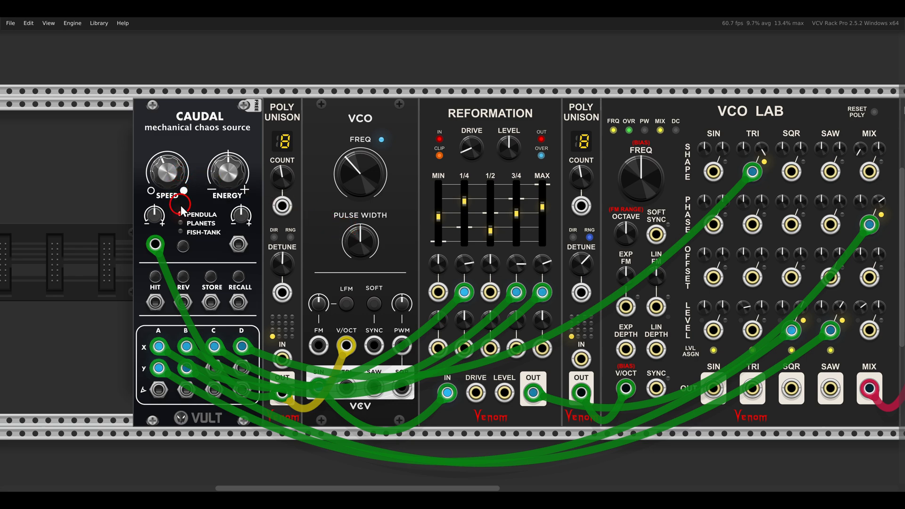
drag(219, 373, 319, 346)
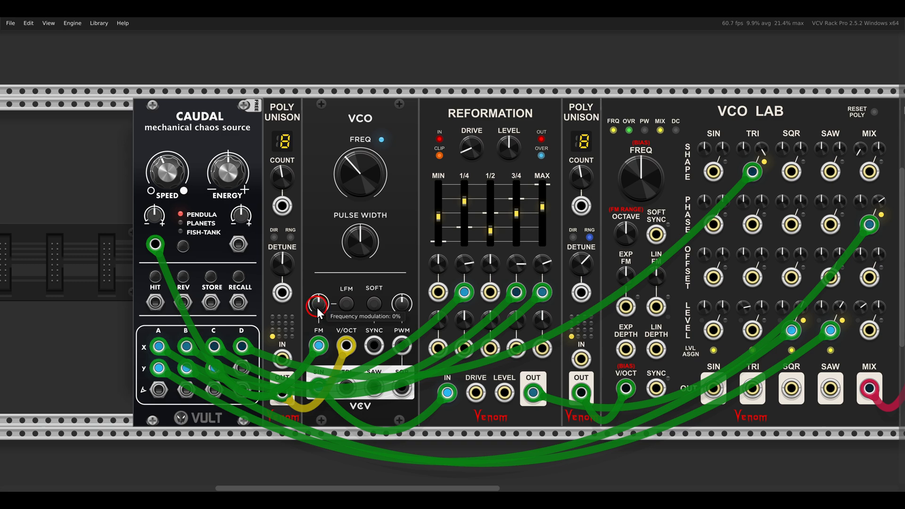
drag(316, 307, 315, 306)
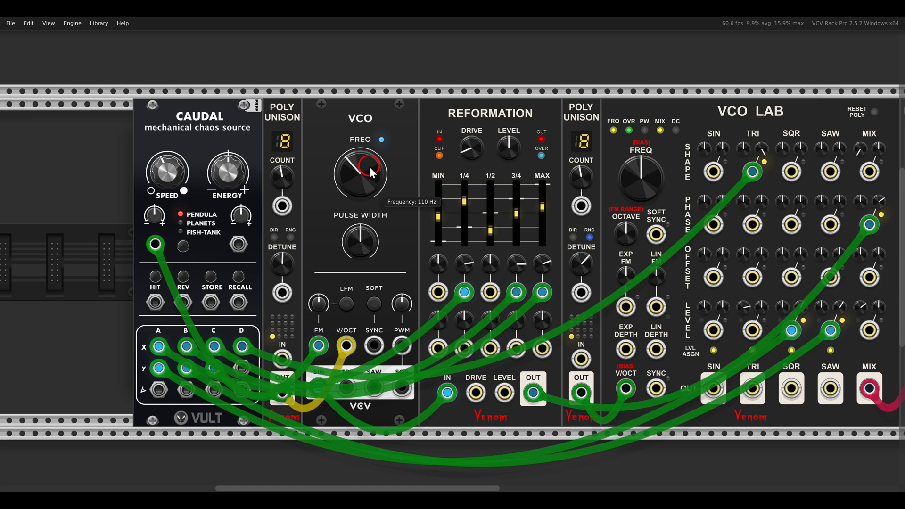
scroll(410, 223, down, 3)
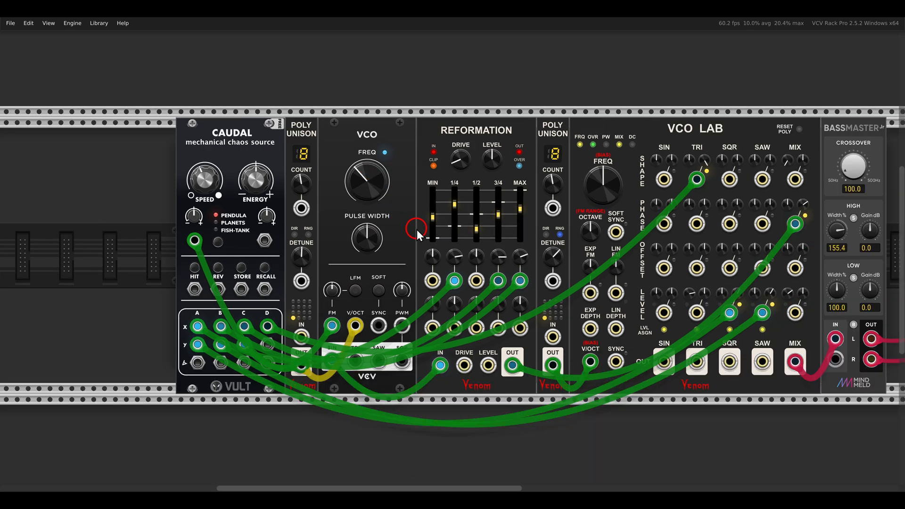
Move BASSMASTER away from VCO LAB to make room and add a VCF directly after VCO LAB.
drag(544, 254, 406, 259)
drag(648, 158, 787, 162)
right_click(713, 179)
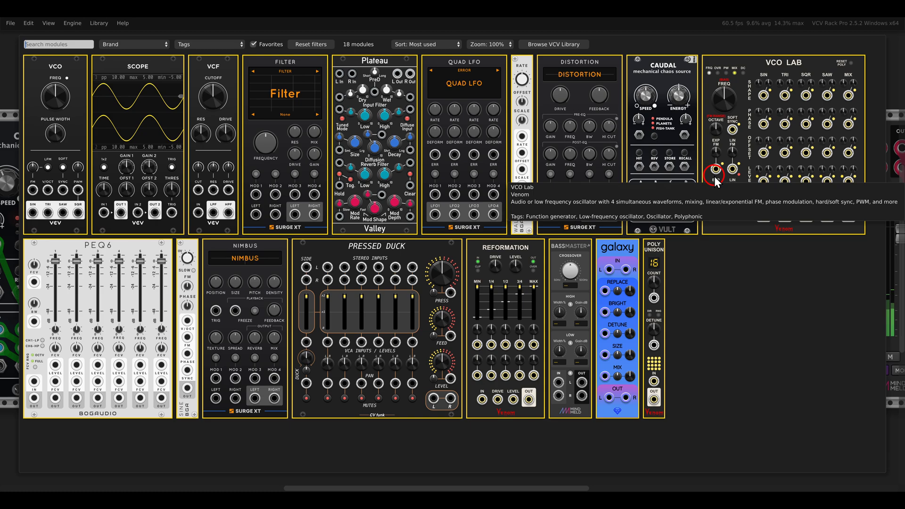
click(233, 76)
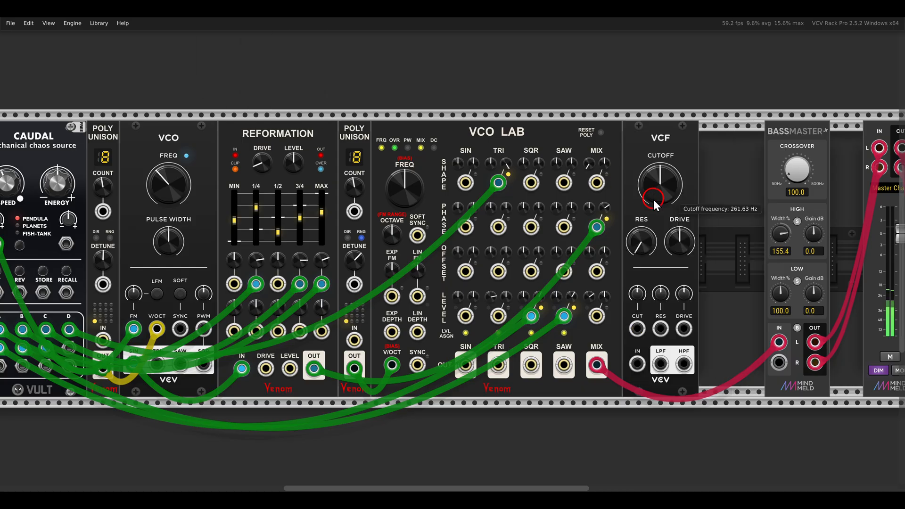
Route VCO LAB's mix output through the VCF's lowpass output into BASSMASTER's left input and set the cutoff to about 1604 Hz.
right_click(779, 342)
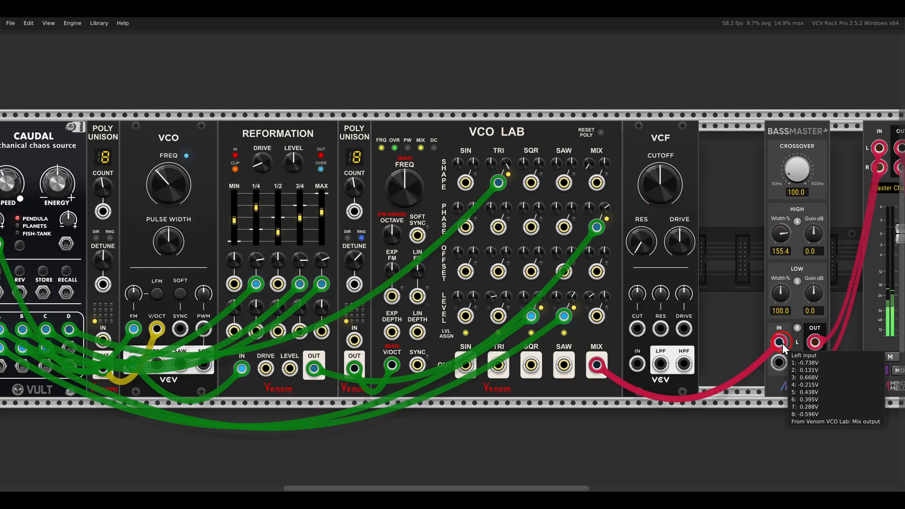
mouse_move(779, 342)
mouse_down()
mouse_move(639, 362)
mouse_move(698, 375)
mouse_move(779, 343)
mouse_up()
drag(666, 207, 711, 160)
scroll(651, 161, down, 1)
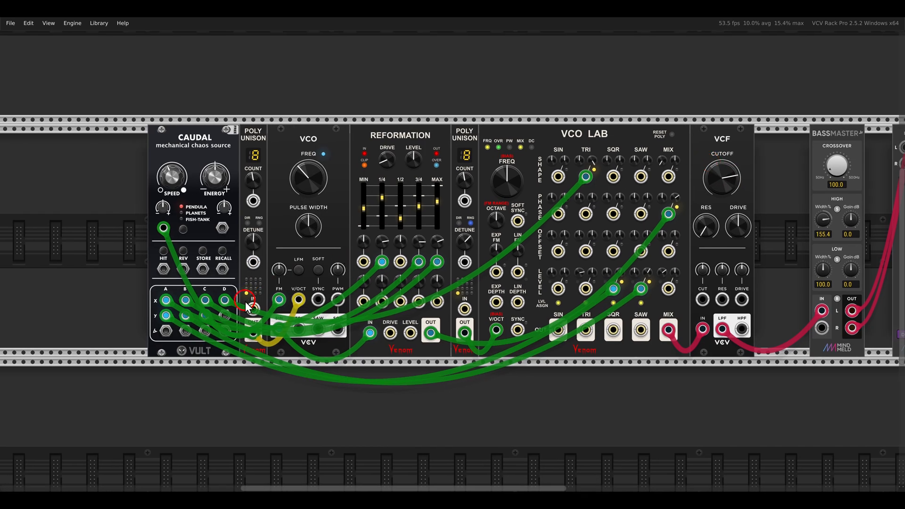
Patch another Caudal output to the VCF's cutoff CV input, set its CV amount to about 51% and raise the cutoff to about 2915 Hz.
drag(247, 305, 683, 244)
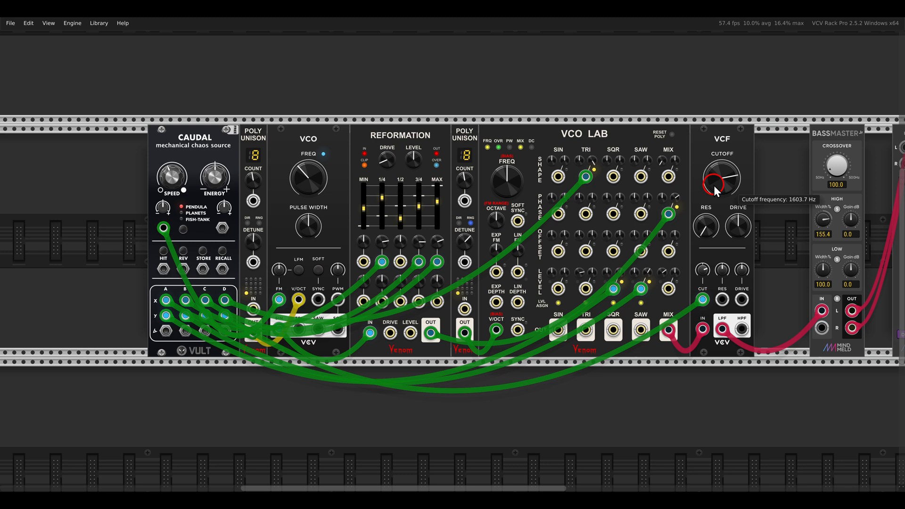
drag(706, 168, 706, 175)
drag(703, 268, 701, 276)
scroll(759, 226, right, 3)
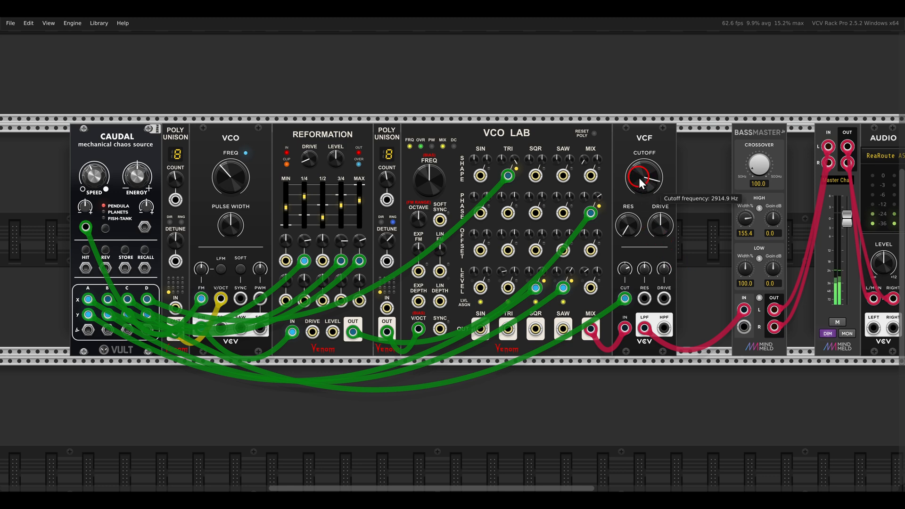
Raise the VCF's resonance slightly and its drive to just past the midpoint.
drag(633, 225, 624, 203)
drag(663, 230, 652, 215)
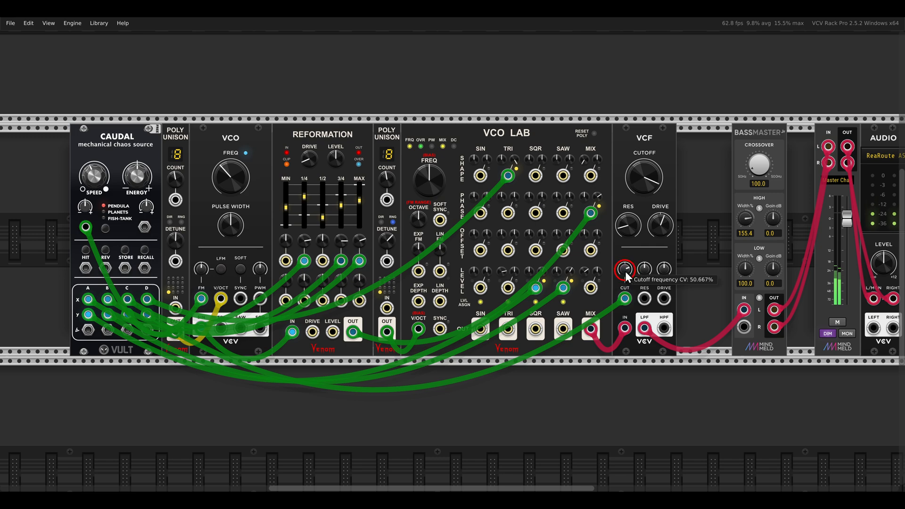
drag(675, 252, 704, 254)
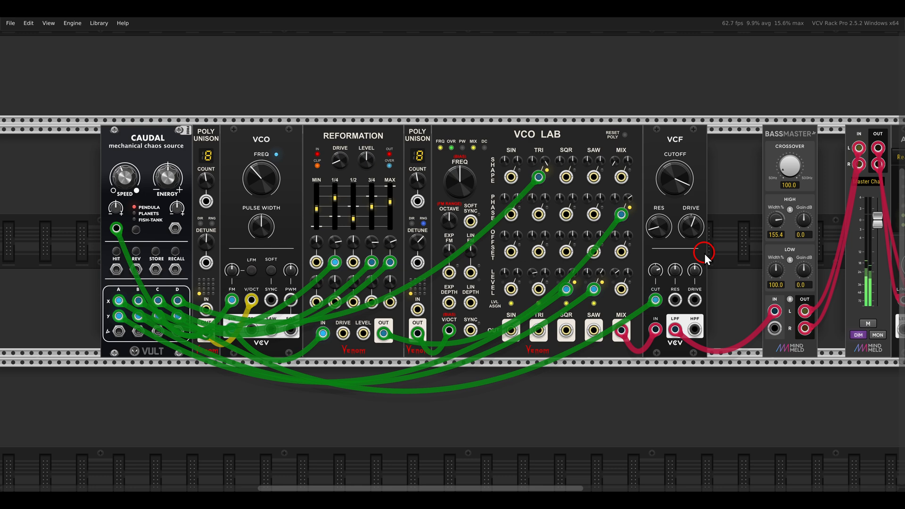
Move BASSMASTER against the VCF and shift all modules from Caudal through BASSMASTER left along the rack as a group.
scroll(705, 254, down, 1)
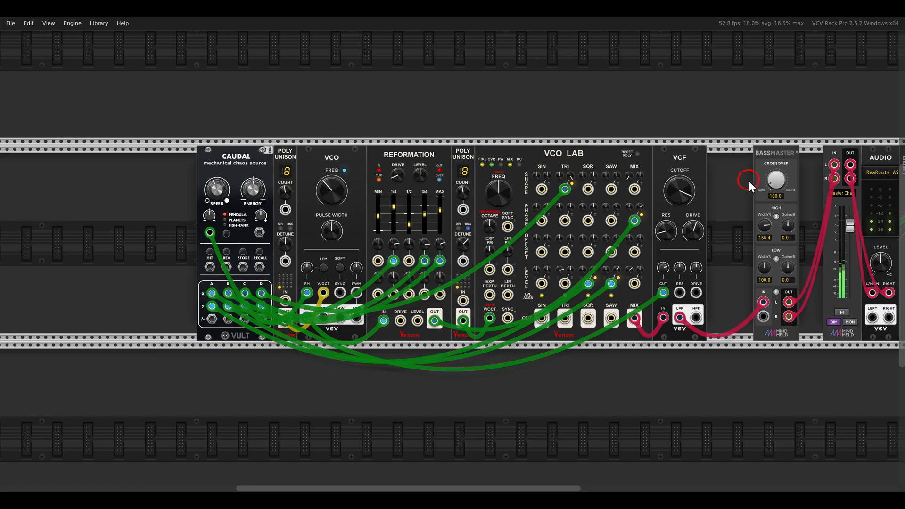
drag(756, 171, 711, 172)
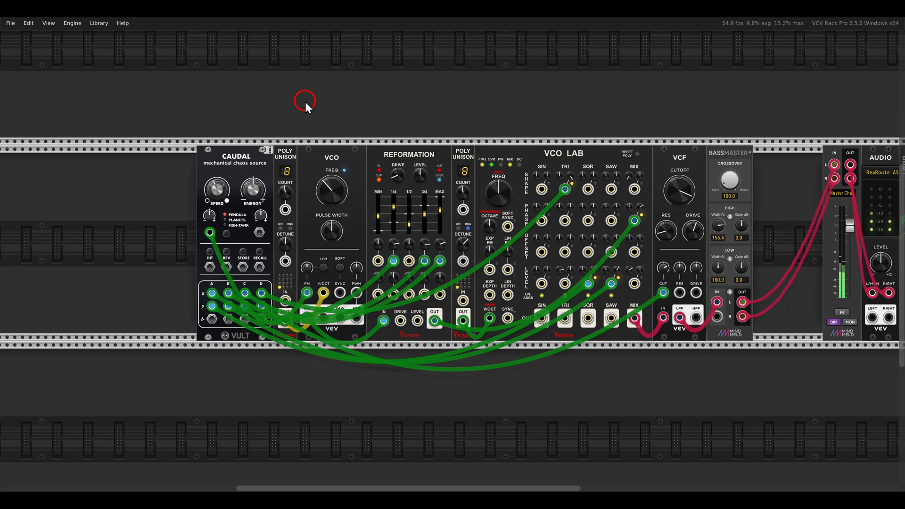
drag(204, 113, 733, 331)
drag(731, 168, 546, 170)
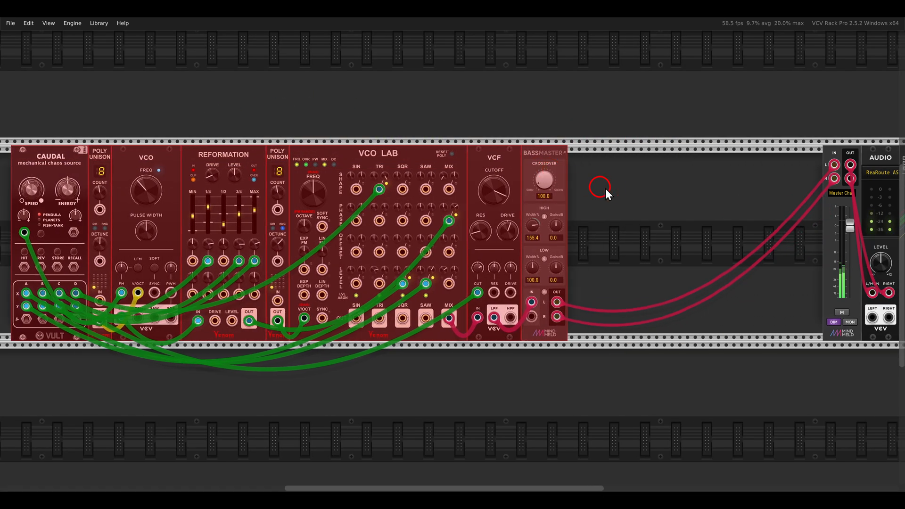
Add a PRESSED DUCK mixer after BASSMASTER and route BASSMASTER's stereo output through its channel 1 into the MasterChannel inputs.
right_click(605, 188)
click(414, 255)
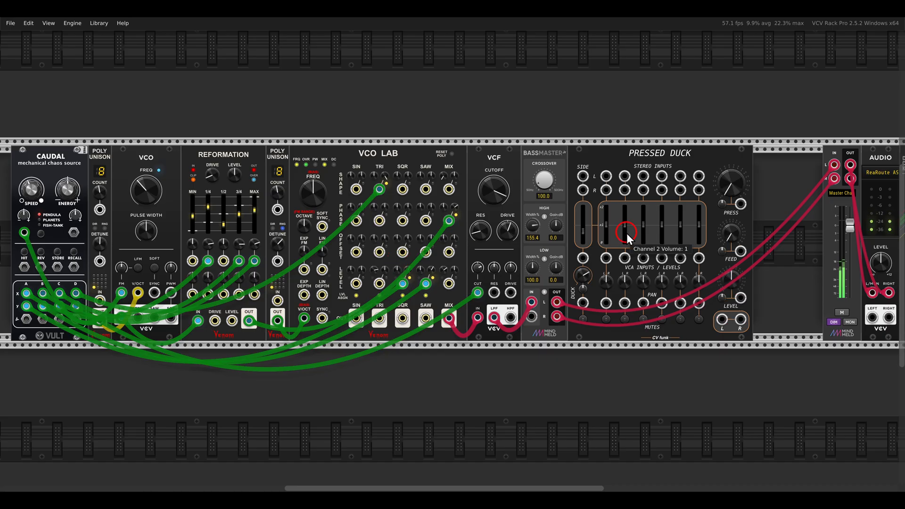
drag(835, 164, 606, 176)
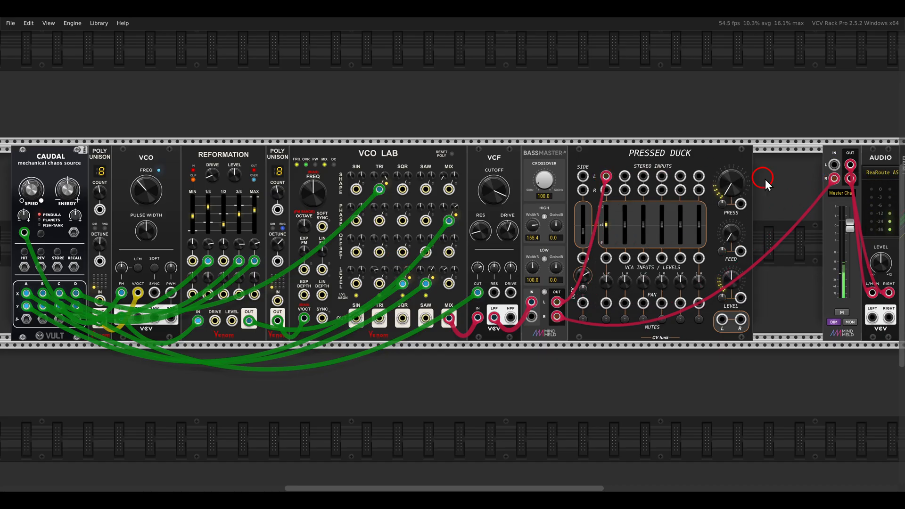
drag(834, 179, 613, 191)
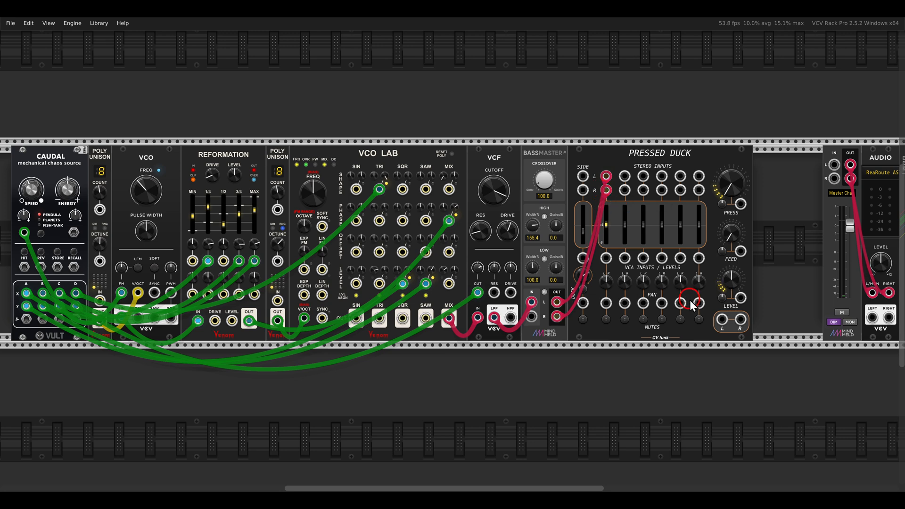
drag(722, 320, 742, 317)
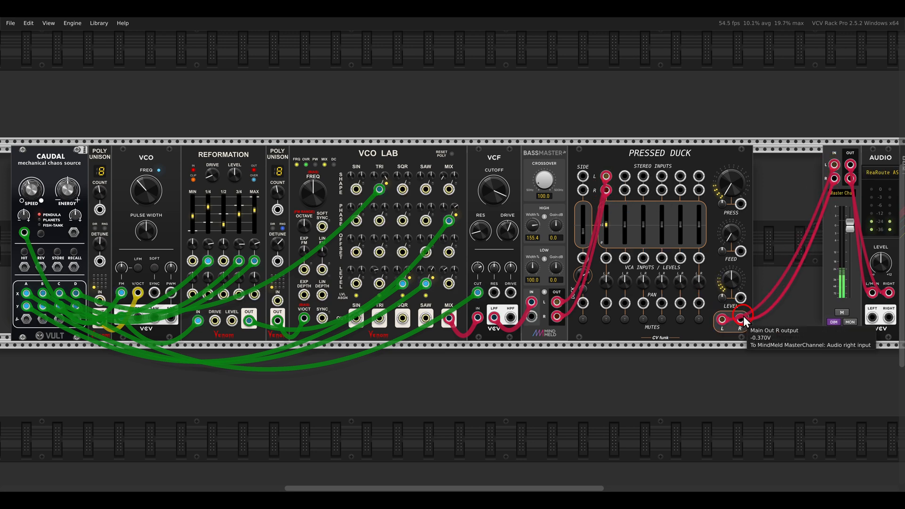
Mute PRESSED DUCK's channel 1 and add a second VCO LAB in the empty row beneath the first one.
click(606, 321)
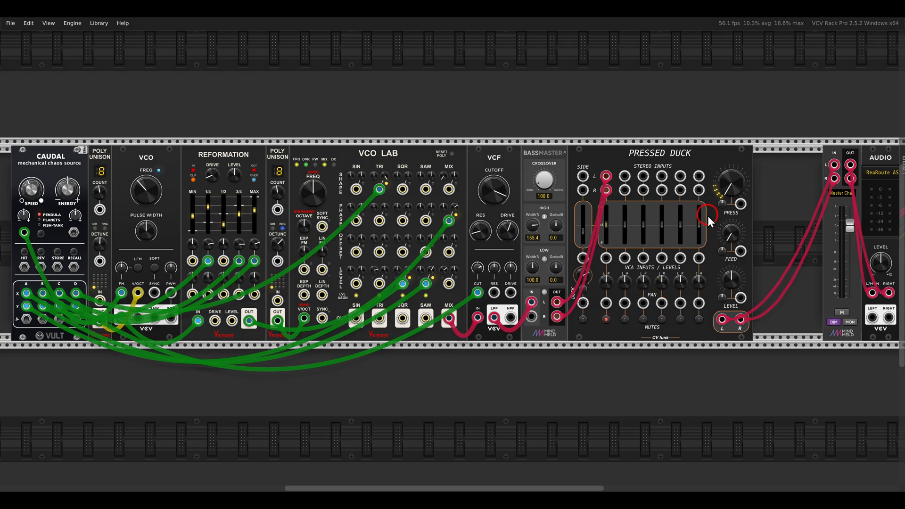
drag(709, 216, 765, 270)
drag(691, 160, 765, 218)
drag(510, 380, 613, 253)
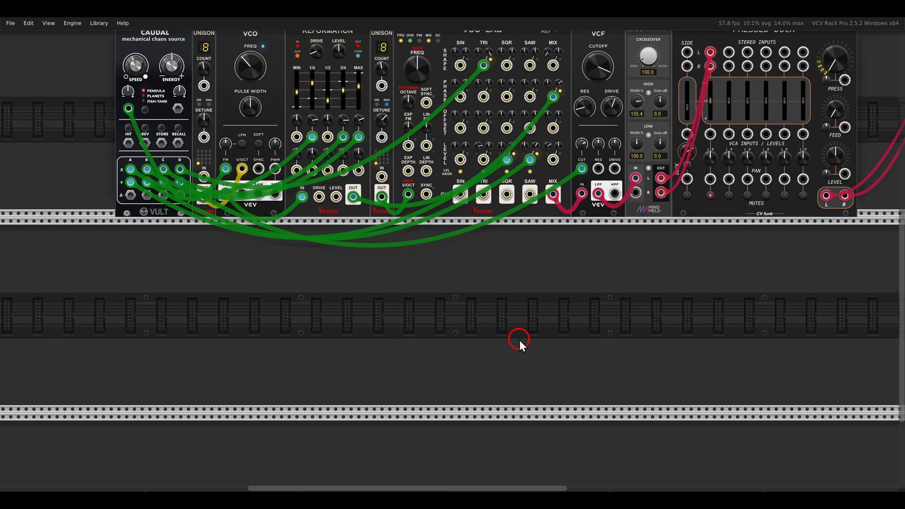
scroll(495, 301, up, 1)
right_click(495, 302)
drag(770, 111, 470, 254)
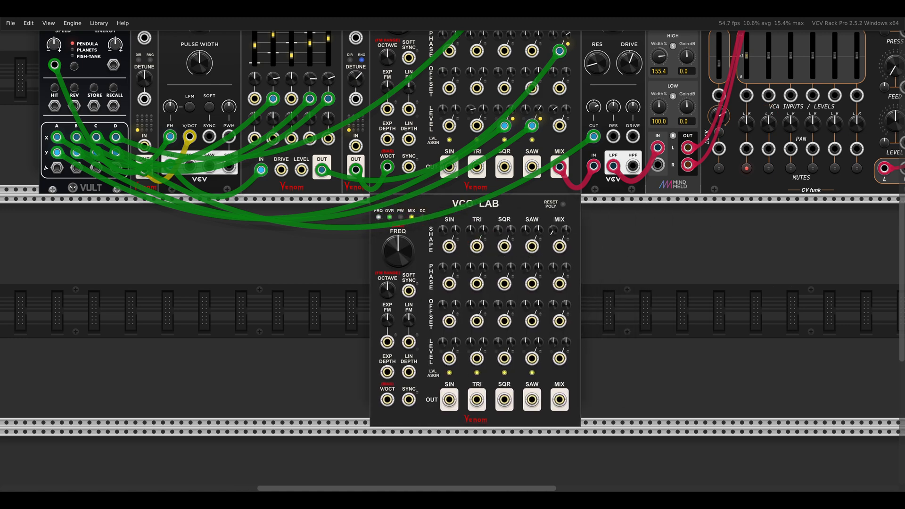
Set the second VCO LAB's frequency mode to Gated audio one shot.
drag(694, 275, 770, 265)
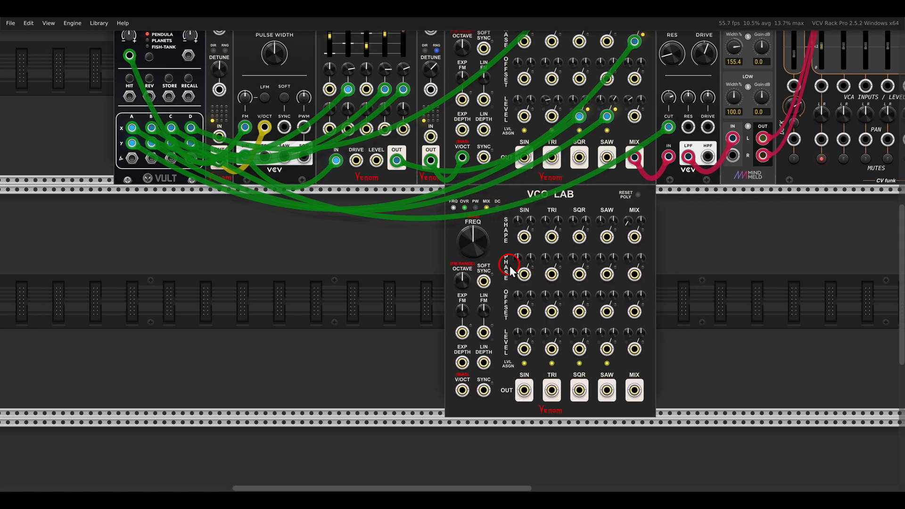
scroll(511, 265, up, 1)
right_click(443, 197)
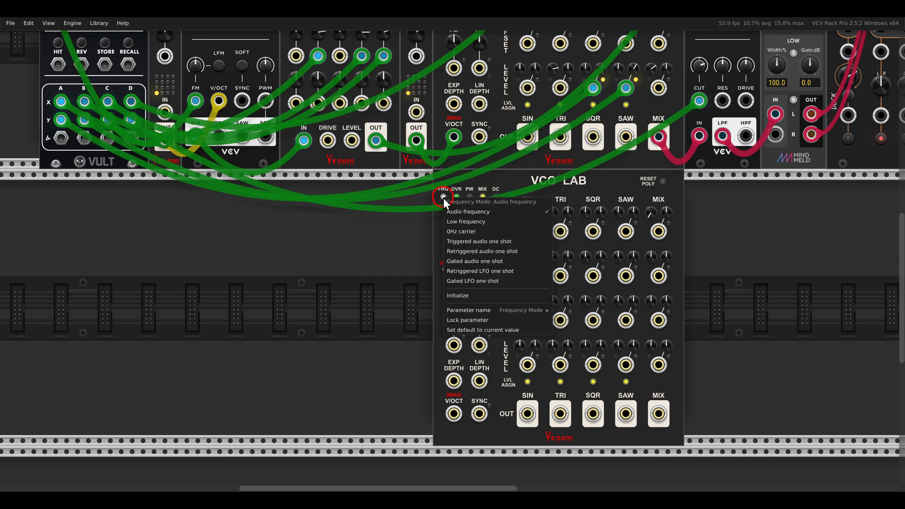
click(516, 261)
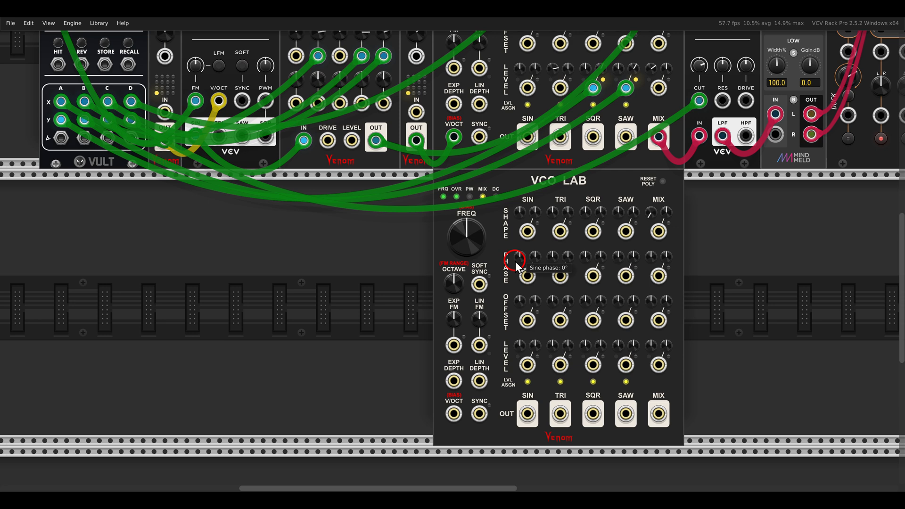
Patch the second VCO LAB's MIX output into PRESSED DUCK's channel 2 left input.
drag(633, 262, 402, 263)
scroll(458, 323, down, 1)
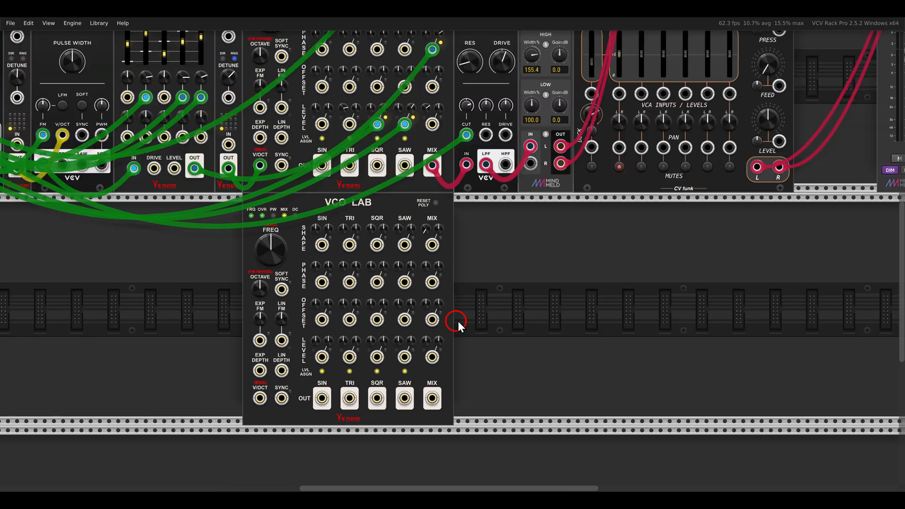
drag(441, 379, 620, 87)
Raise the MIX and triangle levels of the second VCO LAB.
scroll(365, 315, down, 5)
drag(404, 312, 381, 188)
drag(370, 250, 528, 216)
scroll(450, 215, up, 2)
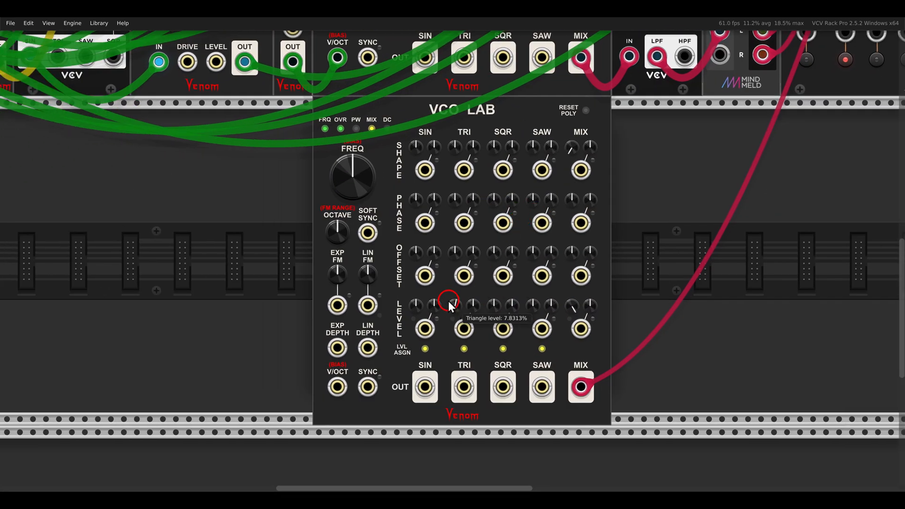
drag(449, 300, 433, 271)
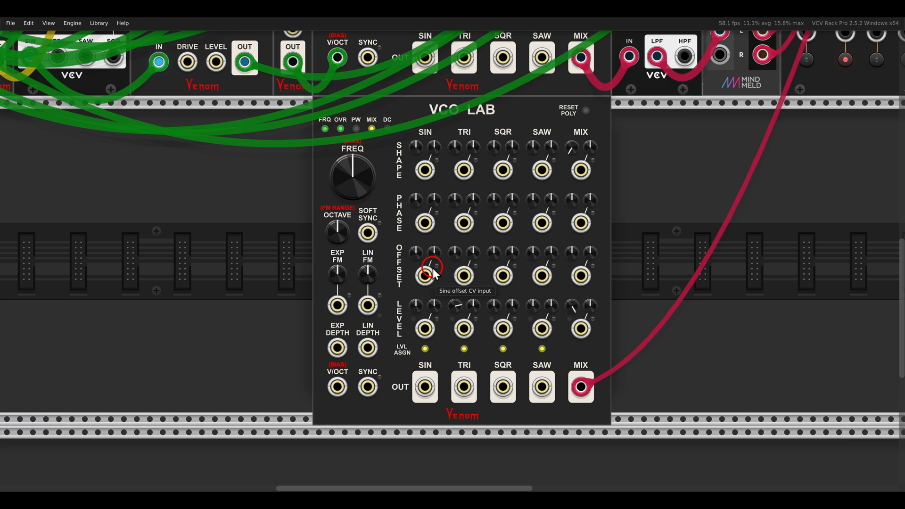
Add a VCO directly before the lower VCO LAB and set its frequency to the note A3.
drag(411, 248, 494, 255)
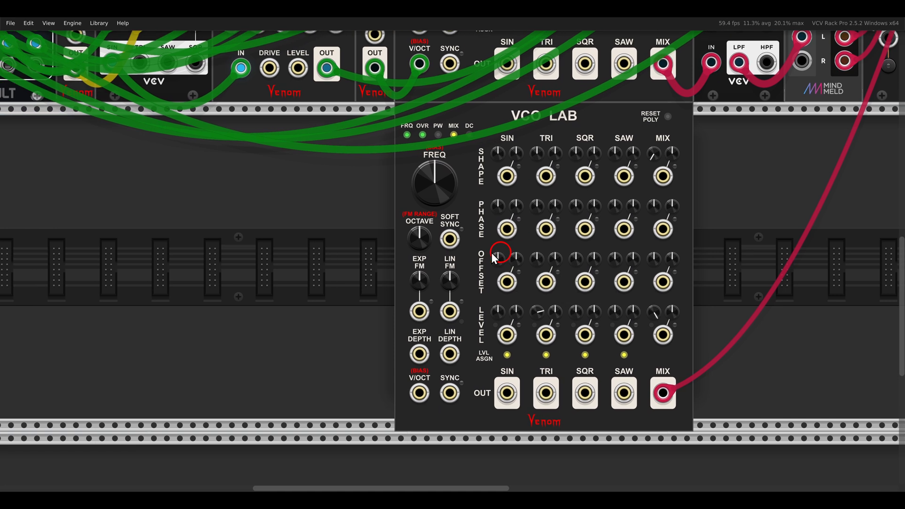
right_click(309, 261)
drag(71, 92, 345, 174)
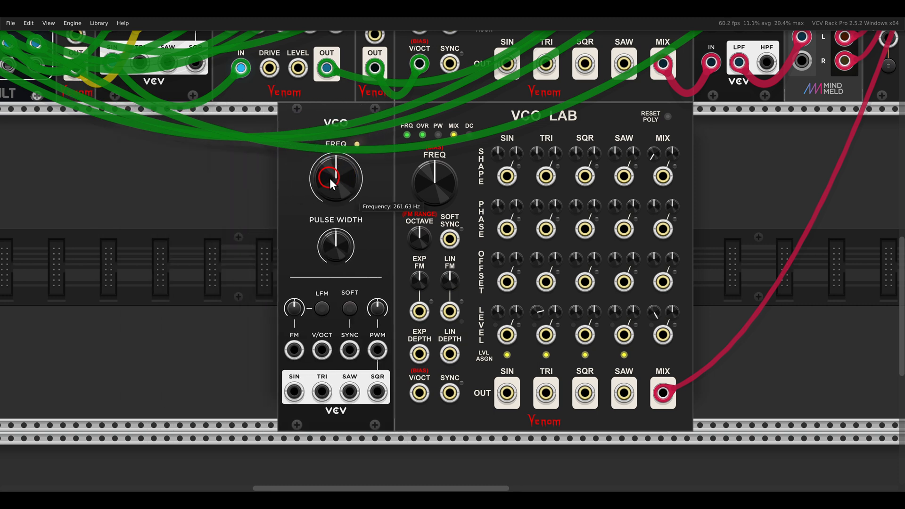
right_click(334, 177)
text(a)
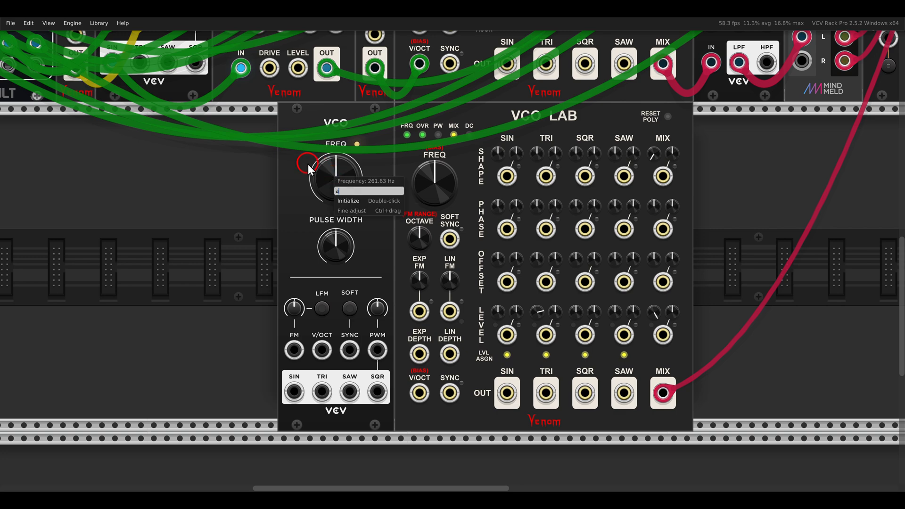
text(3)
key(Return)
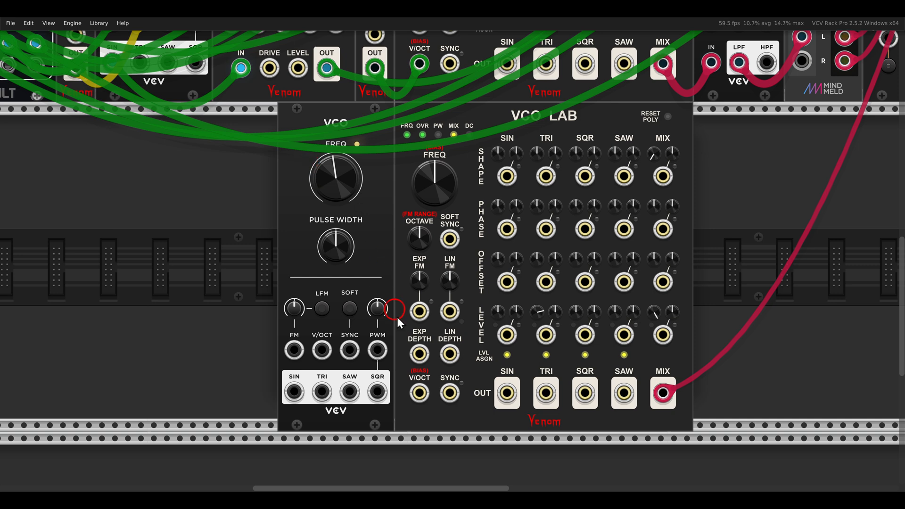
Add a SCOPE directly after the lower VCO LAB and patch the VCO LAB's MIX output to the scope's IN 1.
drag(429, 365, 480, 421)
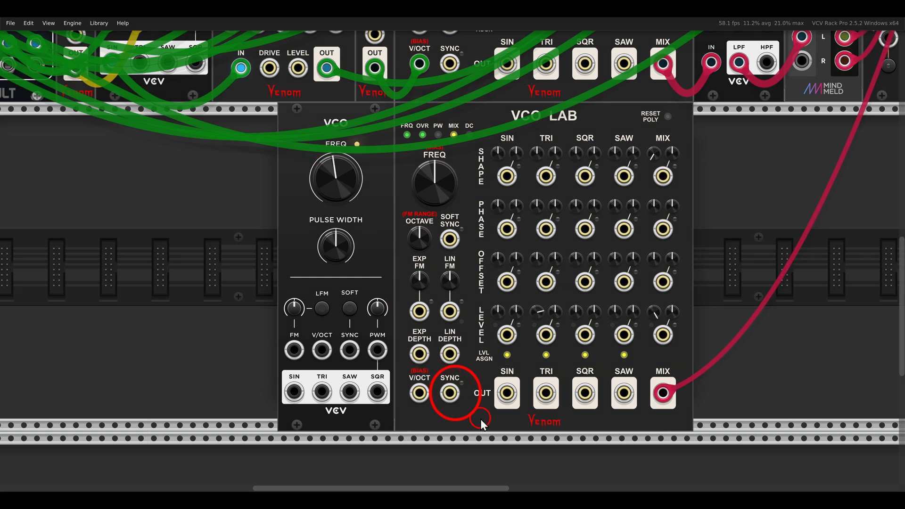
key(Escape)
drag(474, 384, 393, 373)
right_click(697, 192)
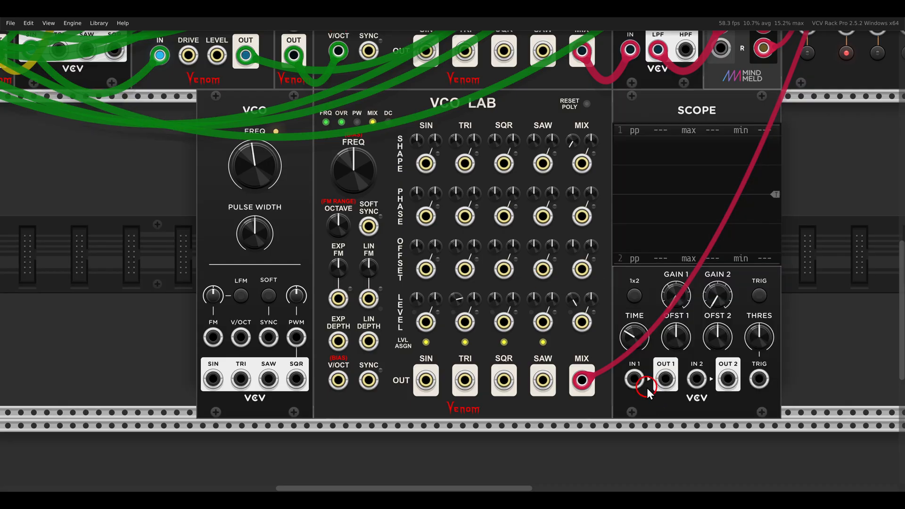
drag(635, 380, 582, 381)
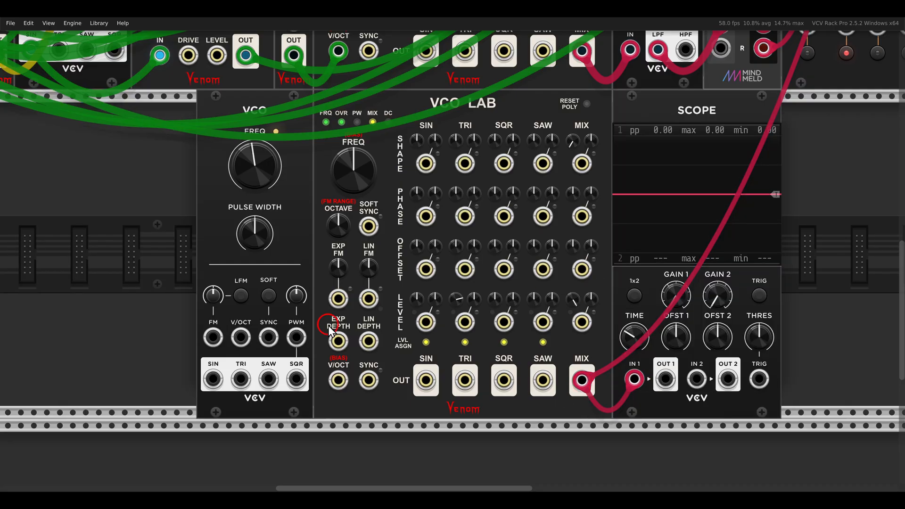
Patch the VCO's square output into the lower VCO LAB's SYNC, and raise the scope's time setting with its TRIG button lit.
drag(297, 382, 369, 383)
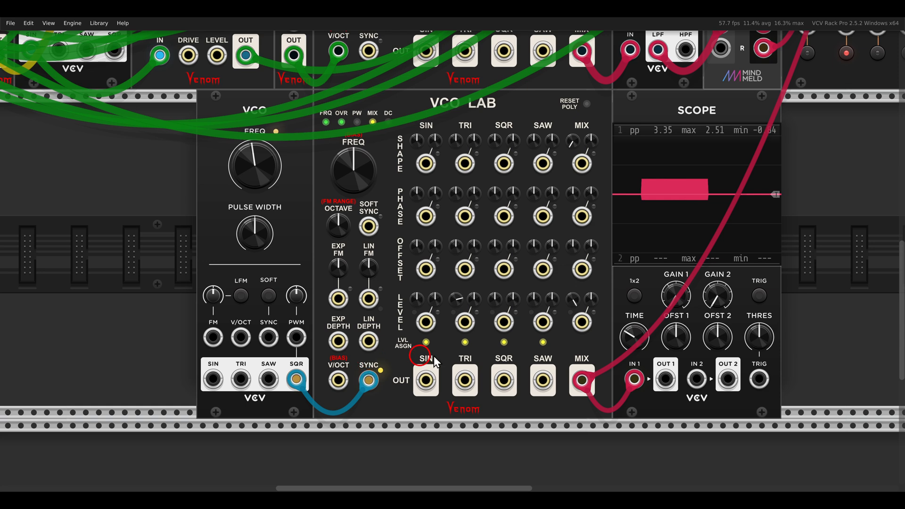
drag(635, 336, 615, 263)
click(760, 296)
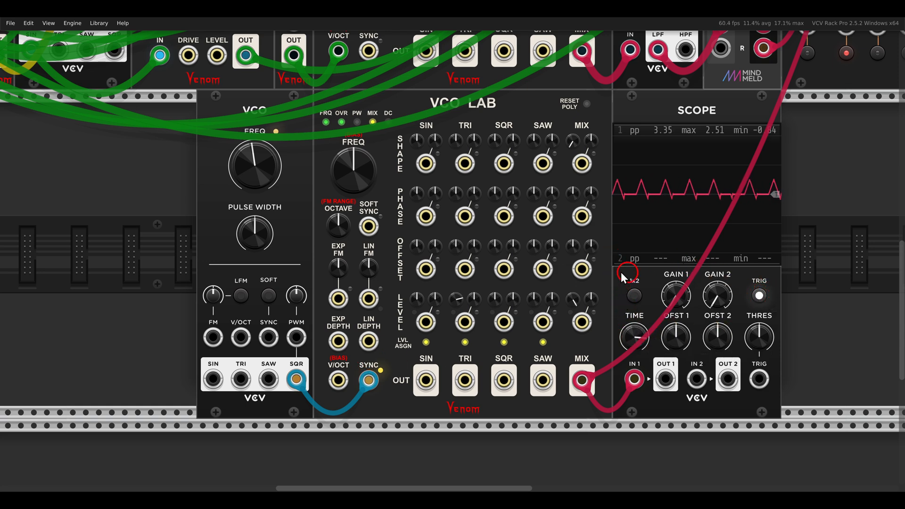
Raise the lower VCO LAB's frequency well above center and turn the scope's TRIG light off.
drag(367, 179, 361, 157)
click(758, 296)
click(760, 297)
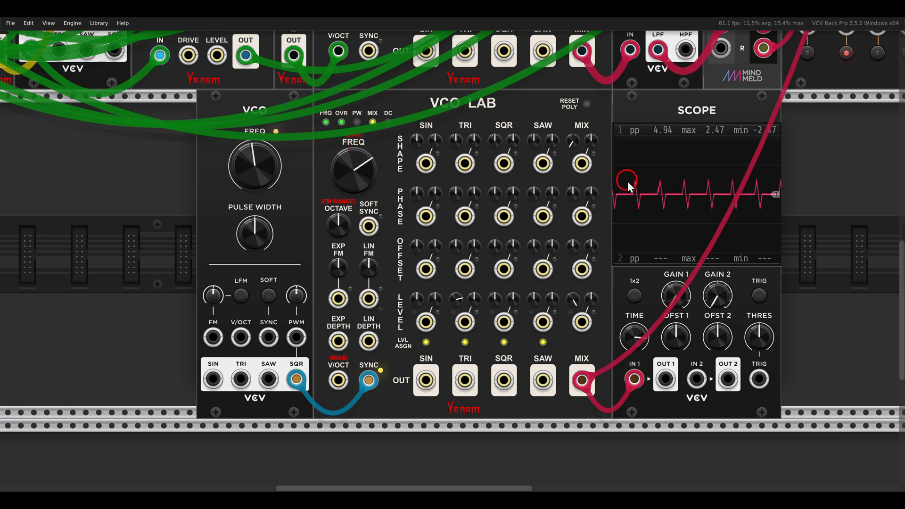
drag(650, 177, 663, 221)
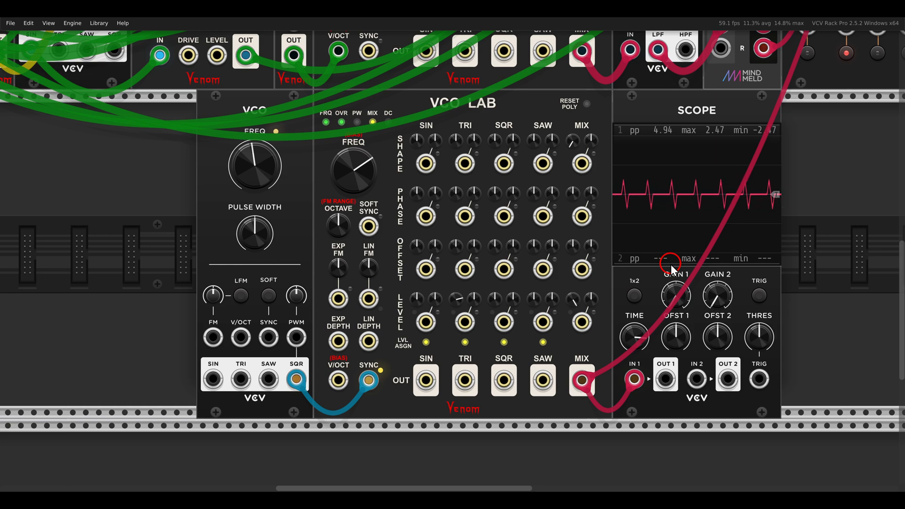
mouse_move(347, 175)
mouse_down()
mouse_move(346, 163)
mouse_move(348, 187)
mouse_move(335, 150)
mouse_move(343, 187)
mouse_move(338, 145)
mouse_move(342, 163)
mouse_up()
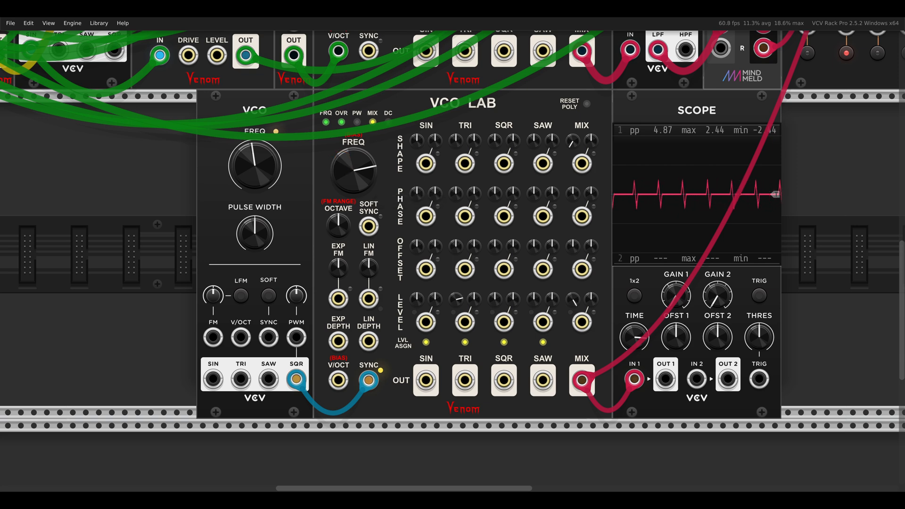
right_click(325, 122)
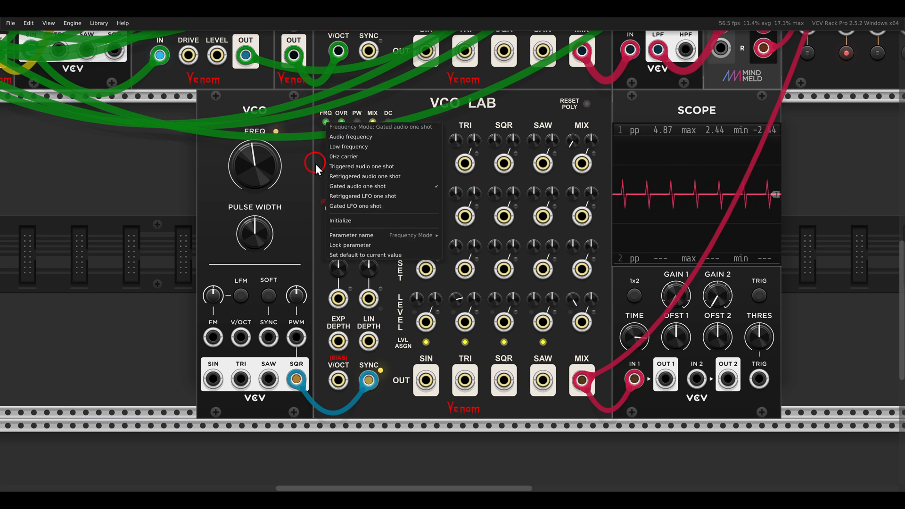
click(414, 103)
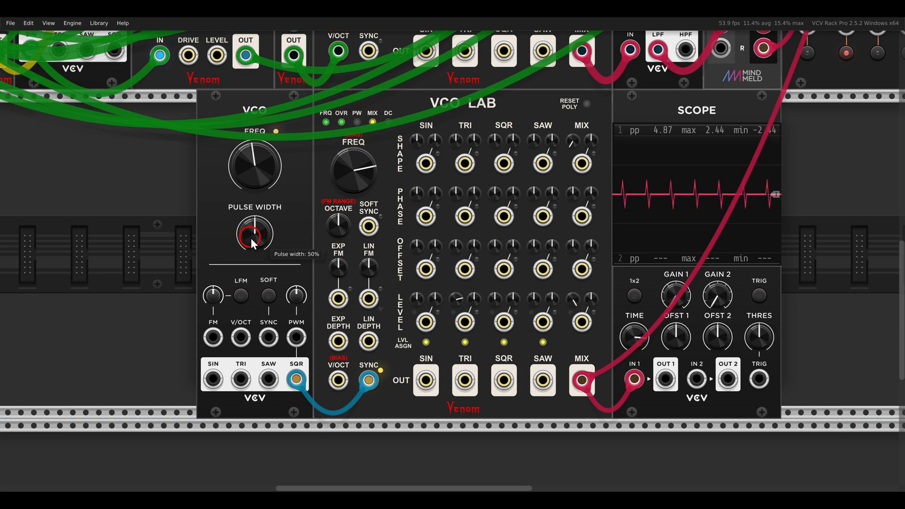
Reduce the lower VCO's pulse width below center and lower the VCO LAB's frequency to slightly above center.
drag(251, 218, 263, 252)
mouse_move(273, 295)
mouse_down()
mouse_move(280, 305)
mouse_move(270, 285)
mouse_move(273, 296)
mouse_up()
drag(350, 184, 349, 199)
mouse_move(257, 226)
mouse_down()
mouse_move(260, 193)
mouse_move(277, 246)
mouse_move(267, 177)
mouse_move(278, 245)
mouse_move(261, 165)
mouse_move(279, 268)
mouse_move(267, 200)
mouse_move(270, 163)
mouse_move(279, 232)
mouse_move(274, 155)
mouse_move(279, 239)
mouse_move(271, 179)
mouse_up()
drag(573, 300, 575, 307)
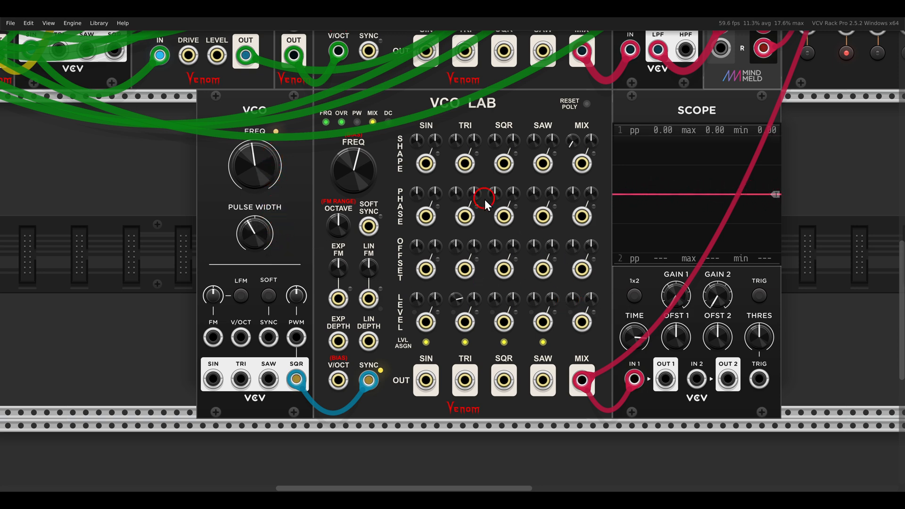
Duplicate the first Poly Unison to the spot before the lower VCO and patch its OUT into the VCO's V/OCT.
scroll(485, 200, down, 2)
drag(399, 158, 571, 318)
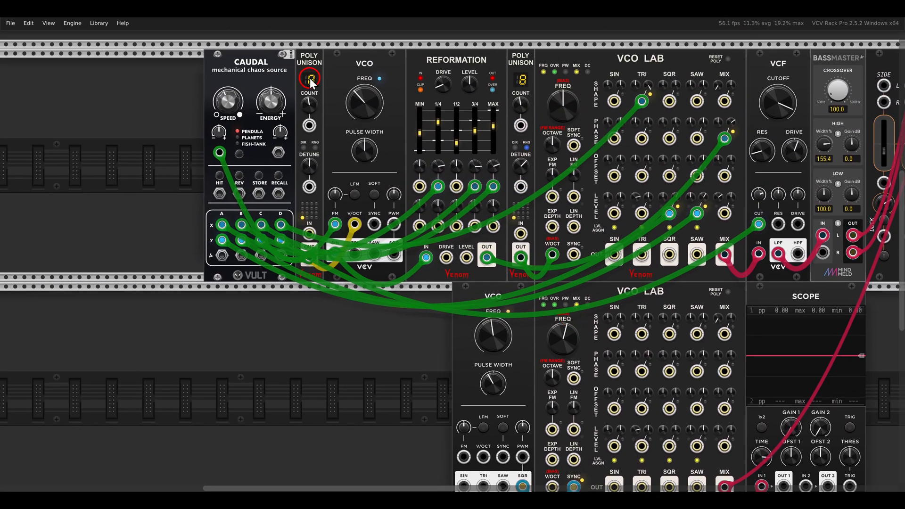
key(ctrl+d)
drag(187, 57, 320, 159)
drag(311, 325, 357, 292)
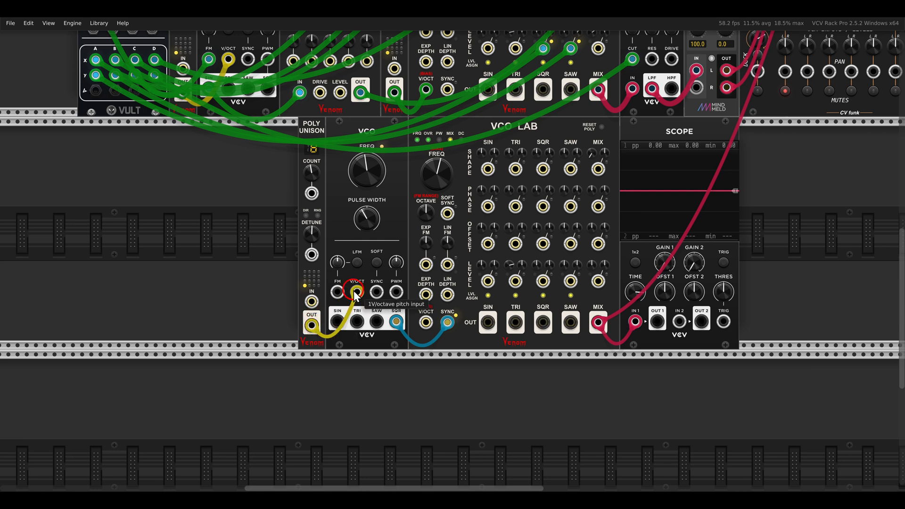
drag(396, 322, 447, 322)
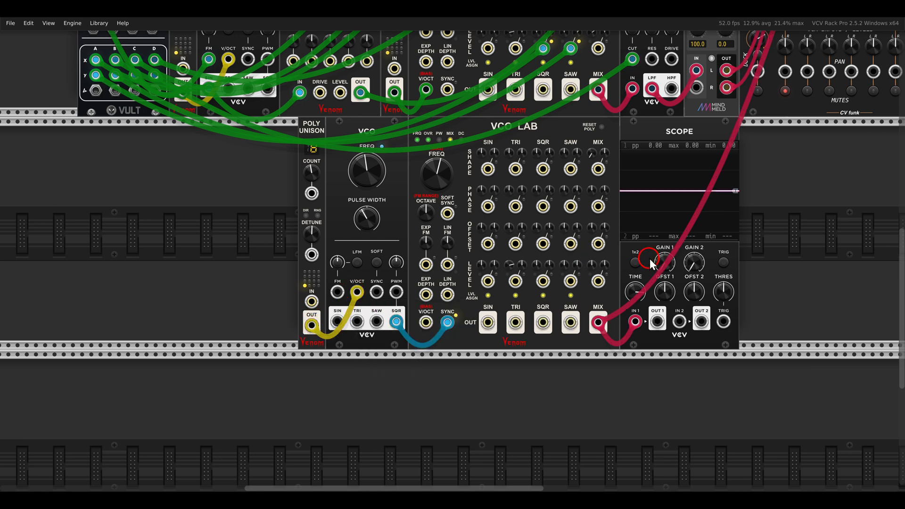
Delete the SCOPE module from the lower row.
drag(754, 241, 675, 260)
shift+click(637, 236)
key(Delete)
right_click(649, 263)
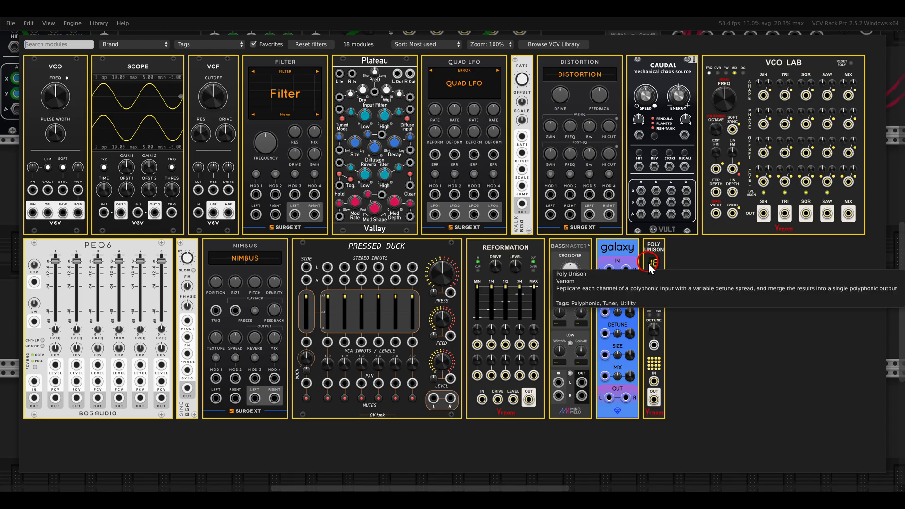
key(Escape)
Duplicate BASSMASTER after the lower VCO LAB and route the MIX output through it in stereo into PRESSED DUCK's channel 2.
scroll(690, 225, down, 1)
drag(689, 225, 573, 297)
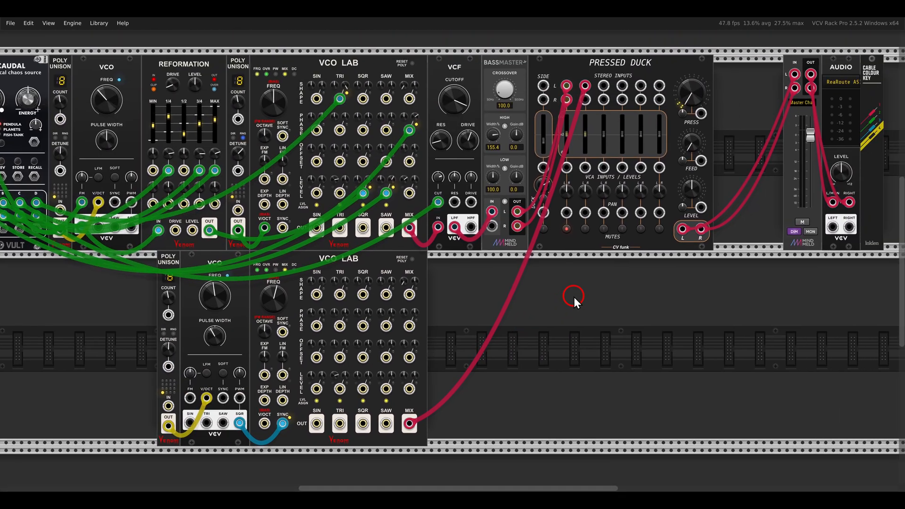
key(ctrl+d)
drag(745, 78, 460, 276)
drag(554, 189, 463, 422)
drag(517, 388, 620, 343)
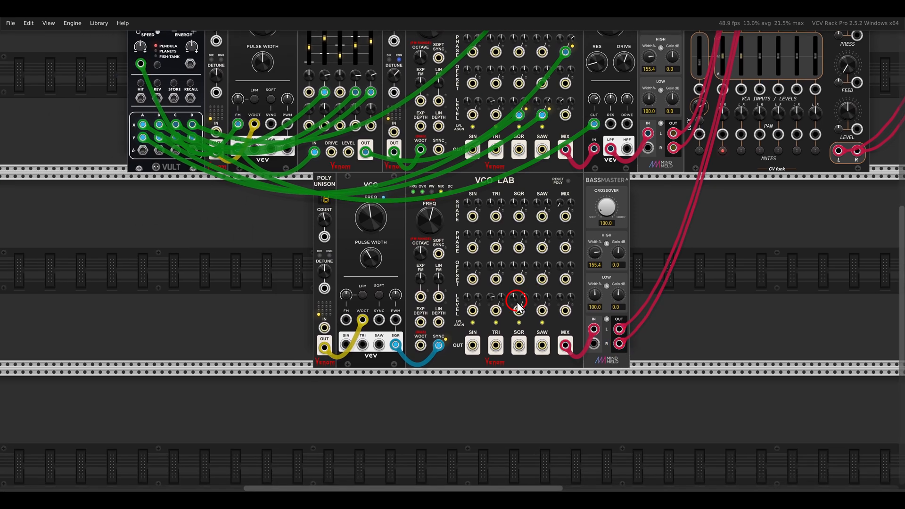
Adjust the lower VCO LAB's MIX level and set the lower Poly Unison's detune slightly below its midpoint.
scroll(517, 300, up, 3)
drag(583, 295, 565, 250)
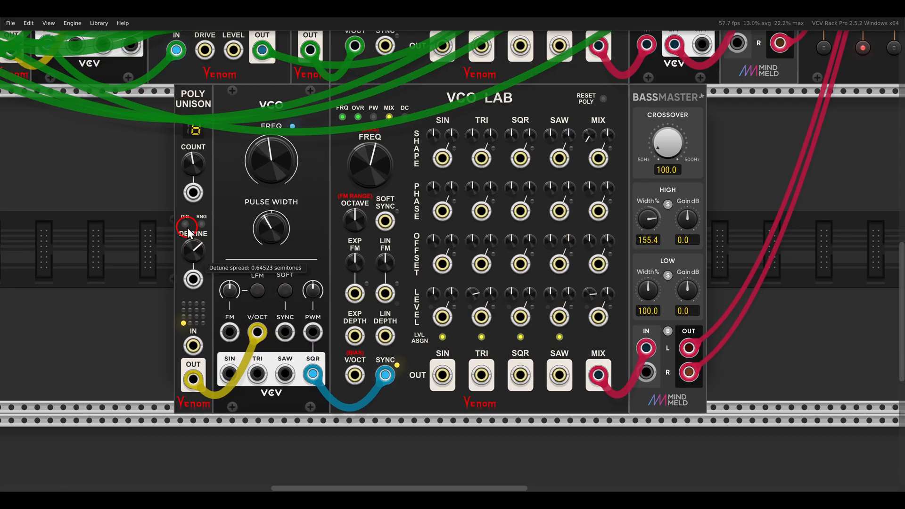
drag(188, 231, 200, 264)
drag(293, 238, 311, 246)
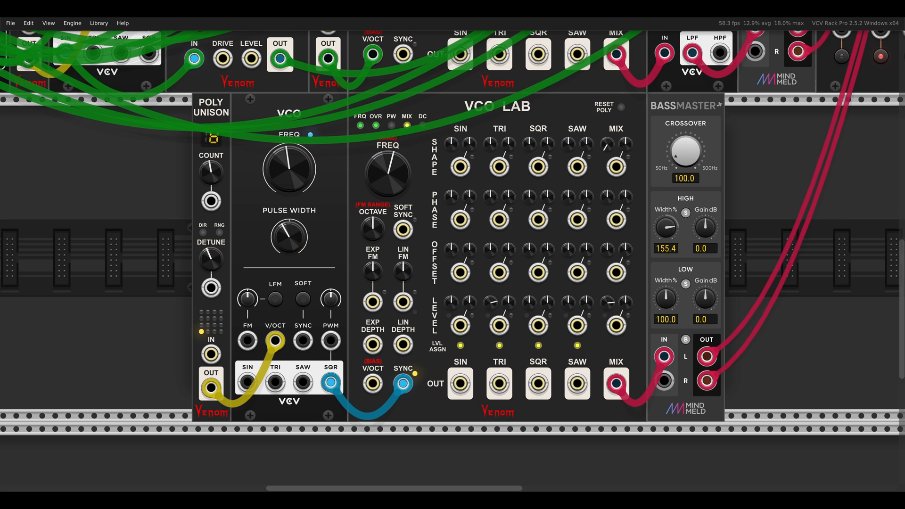
Raise the lower VCO LAB's frequency and shift the lower Poly Unison and VCO left to open a gap before it.
scroll(371, 205, down, 1)
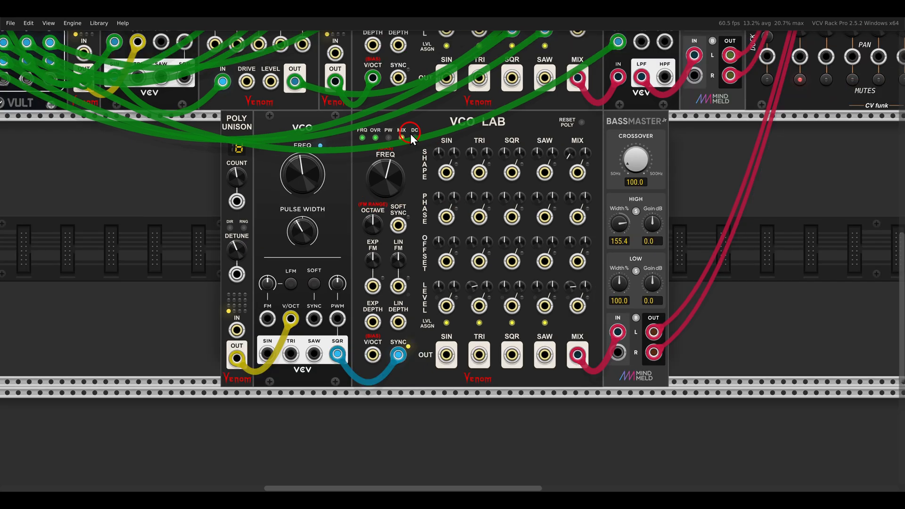
drag(384, 186, 373, 163)
mouse_move(184, 161)
mouse_down()
mouse_move(296, 146)
mouse_move(187, 151)
mouse_up()
click(312, 150)
Duplicate the upper row's second Poly Unison directly before the lower VCO LAB and patch its OUT into the VCO LAB's V/OCT.
scroll(371, 237, down, 4)
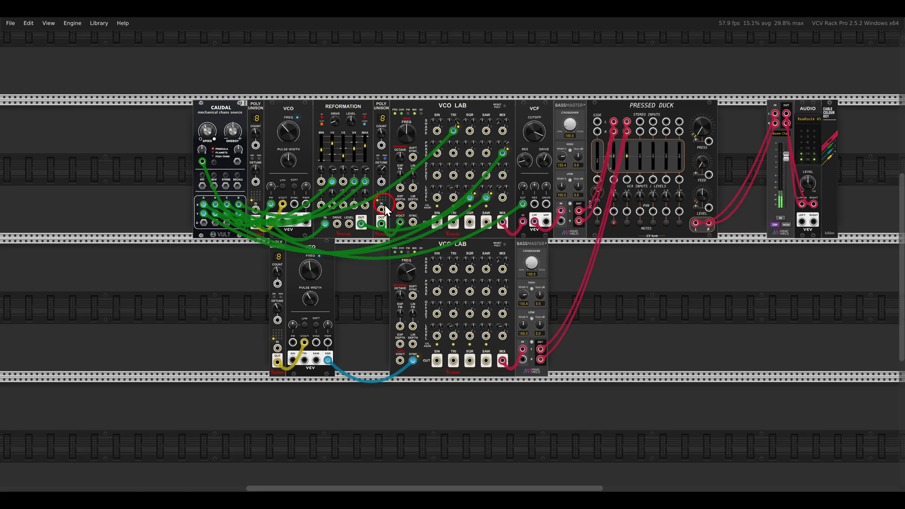
key(ctrl+d)
drag(182, 105, 377, 243)
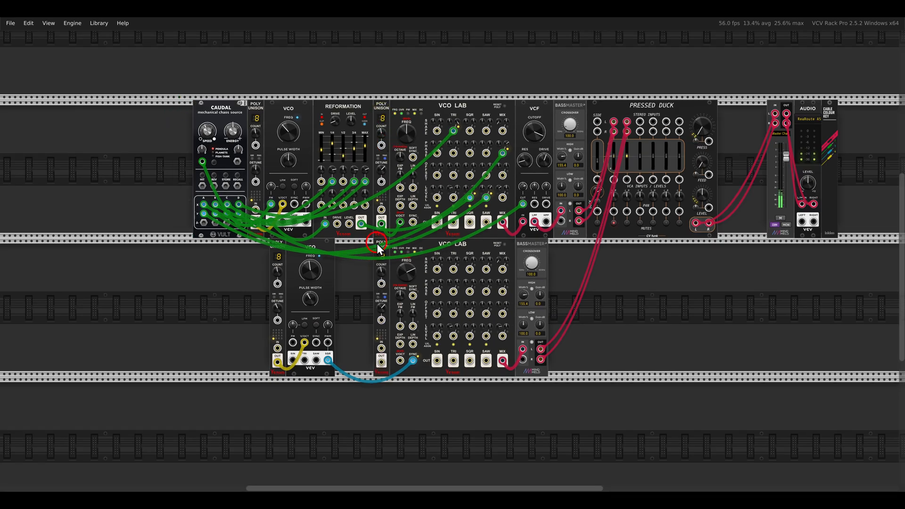
scroll(349, 337, up, 4)
drag(381, 361, 401, 361)
drag(469, 389, 470, 390)
key(3)
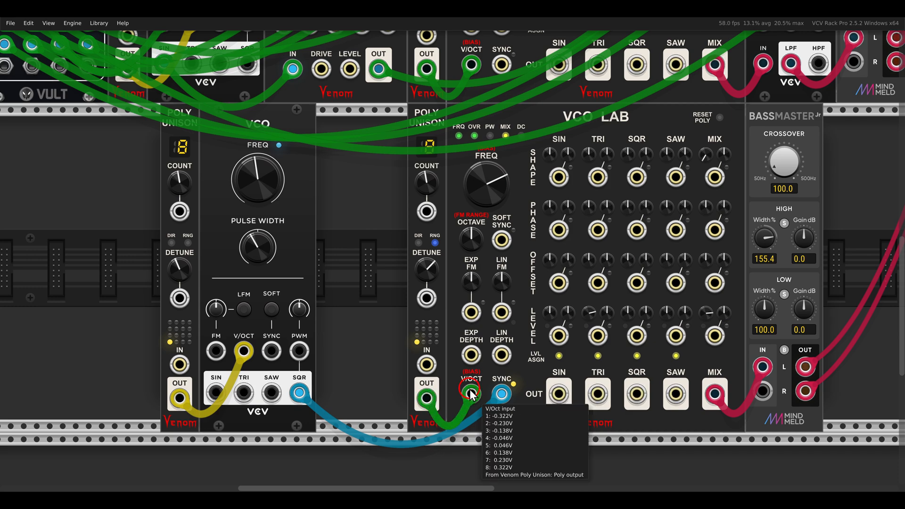
Set the Poly Unison beside the lower VCO LAB to a 5-octave detune range with a spread of about 36 semitones.
drag(430, 272, 440, 337)
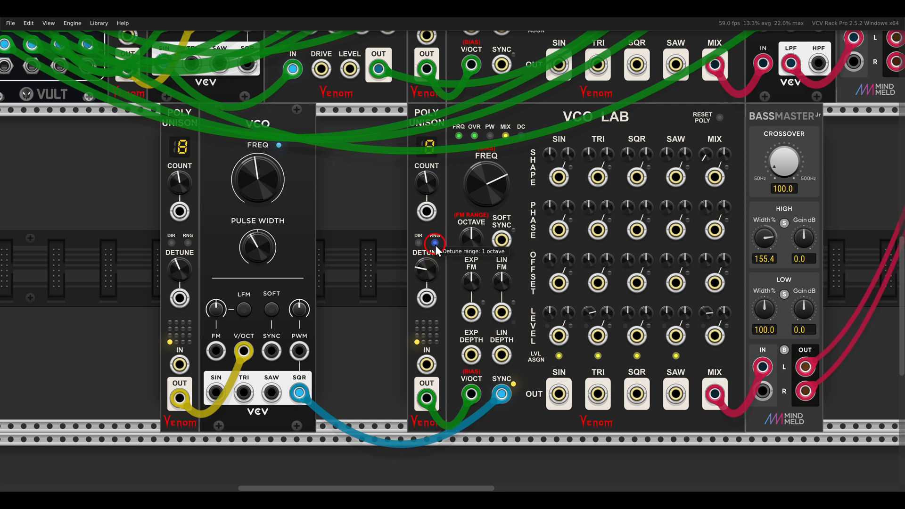
right_click(436, 244)
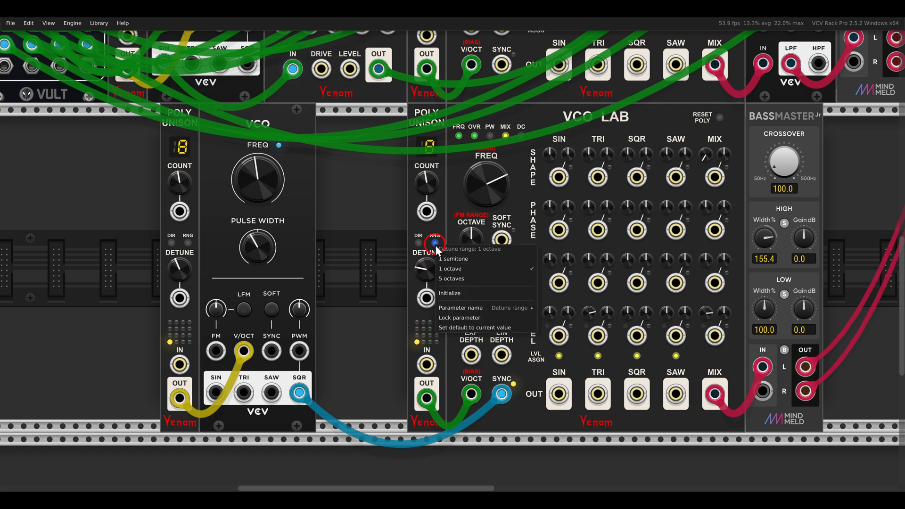
click(452, 279)
drag(433, 272, 426, 216)
mouse_move(470, 192)
mouse_down()
mouse_move(465, 163)
mouse_move(469, 192)
mouse_up()
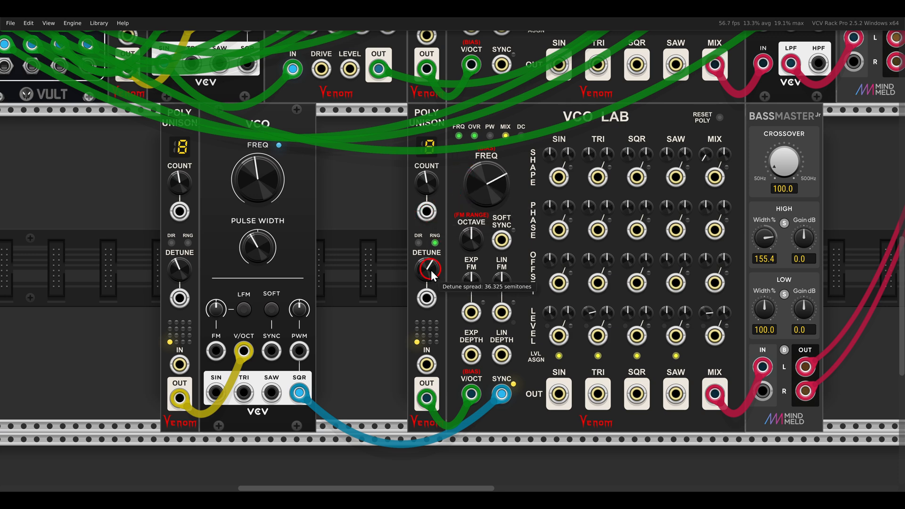
Shift the lower VCO and its Poly Unison together rightwards until they sit directly against the second lower Poly Unison.
drag(338, 246, 128, 217)
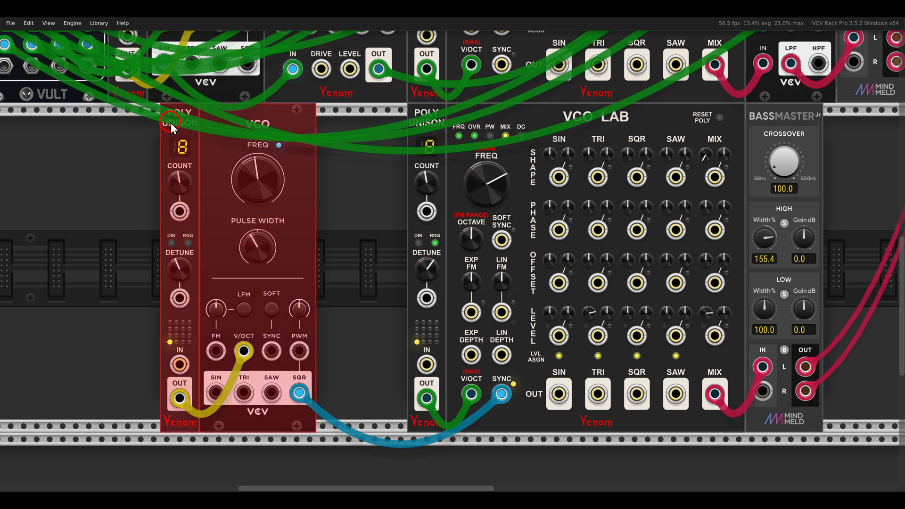
drag(171, 123, 263, 124)
click(211, 190)
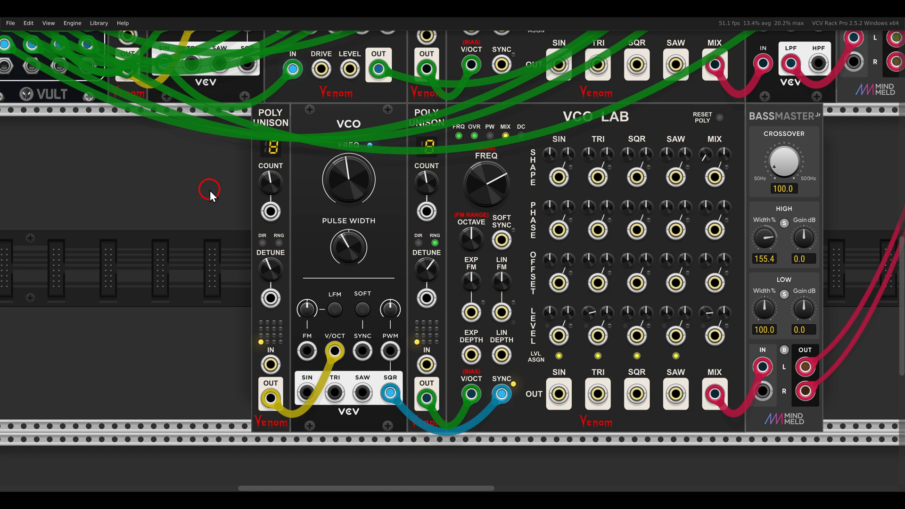
Add a Caudal module before the lower row's first Poly Unison and patch that unison's OUT into Caudal's Speed input.
right_click(210, 191)
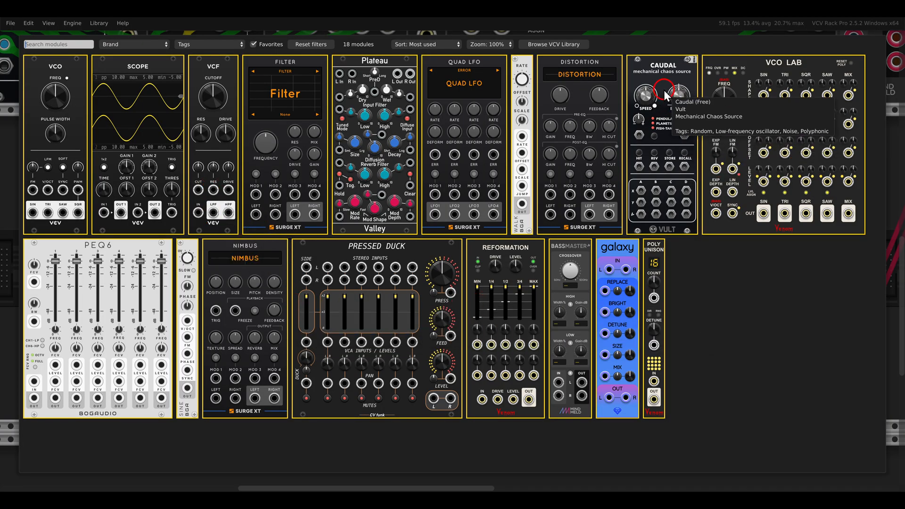
drag(660, 99, 318, 274)
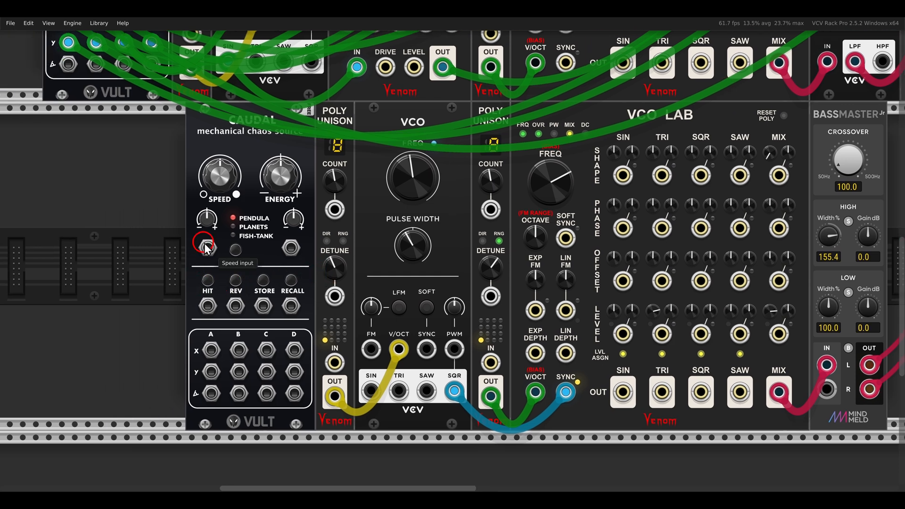
drag(207, 248, 338, 404)
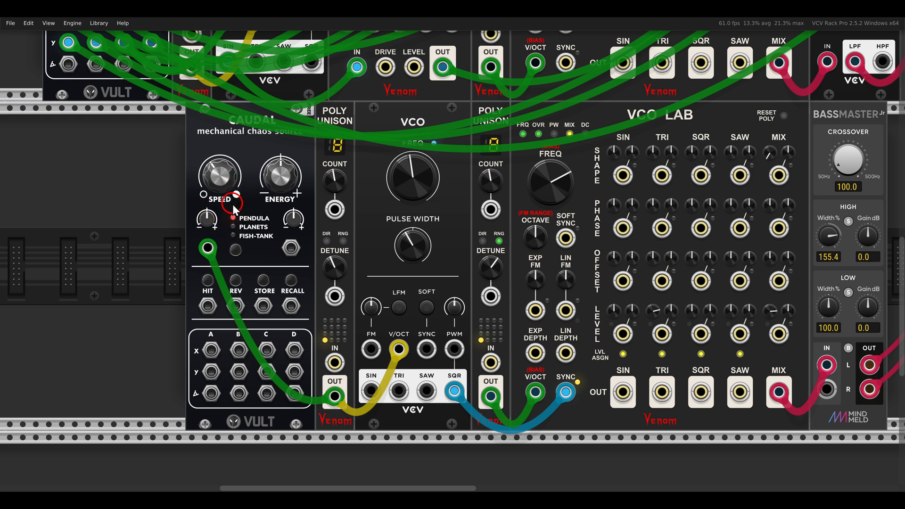
Lower the VCO's pulse width, patch the lower Caudal's A X output into its PWM input and raise the PWM amount.
scroll(276, 226, down, 2)
scroll(329, 253, up, 1)
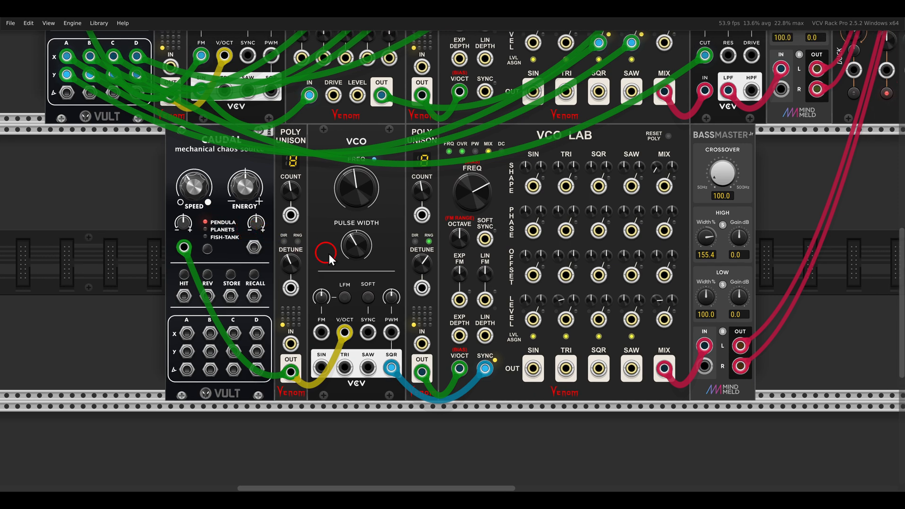
drag(351, 225, 338, 277)
drag(187, 333, 388, 331)
key(3)
drag(391, 301, 378, 284)
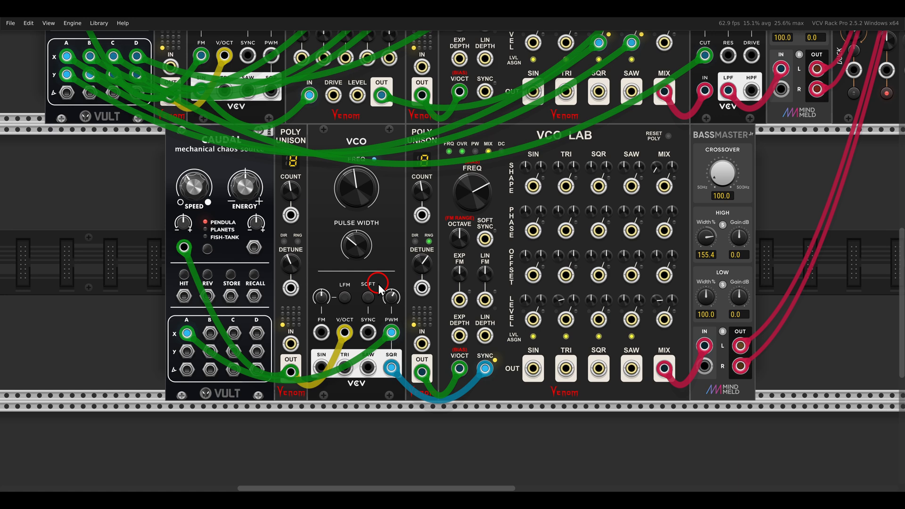
Patch Caudal's X outputs B–D and Y outputs A–B into VCO LAB's EXP FM, TRI SHAPE and SIN, SQR, SAW LEVEL, adjusting their CV amounts.
drag(209, 334, 439, 266)
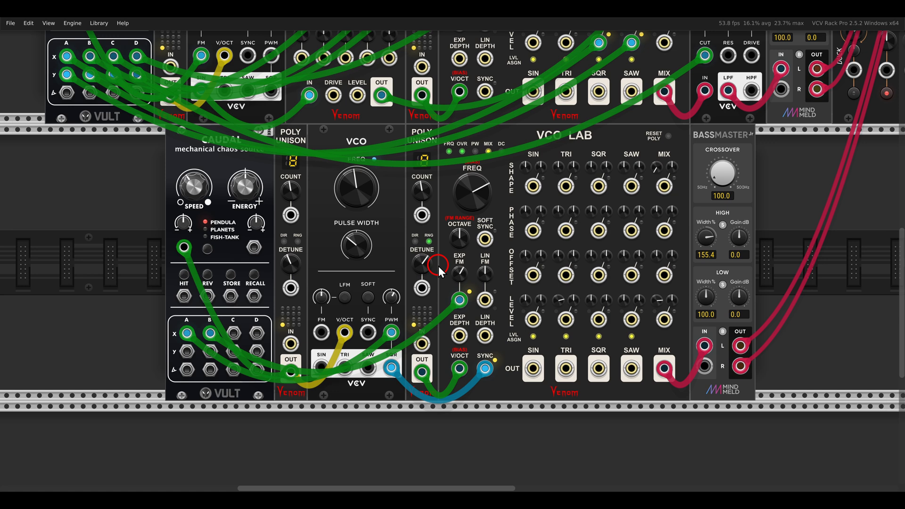
drag(233, 334, 540, 75)
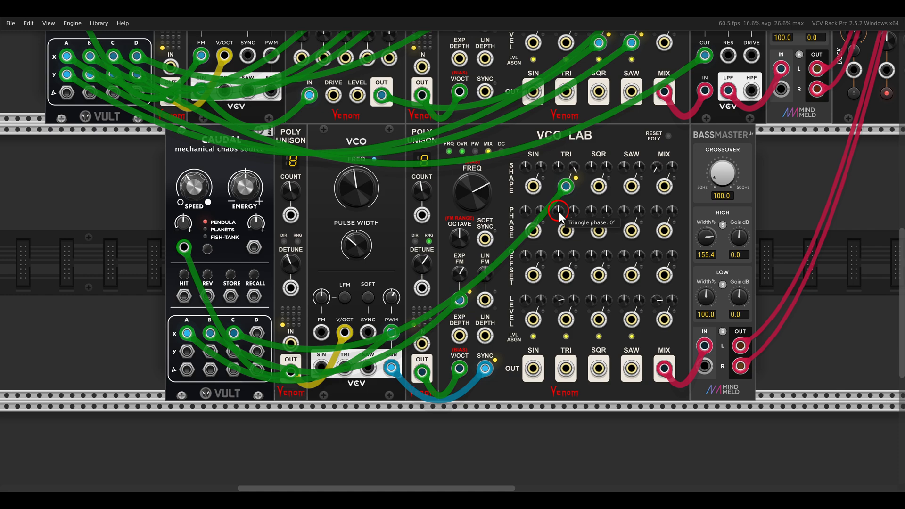
drag(257, 333, 534, 320)
drag(189, 351, 615, 279)
click(598, 302)
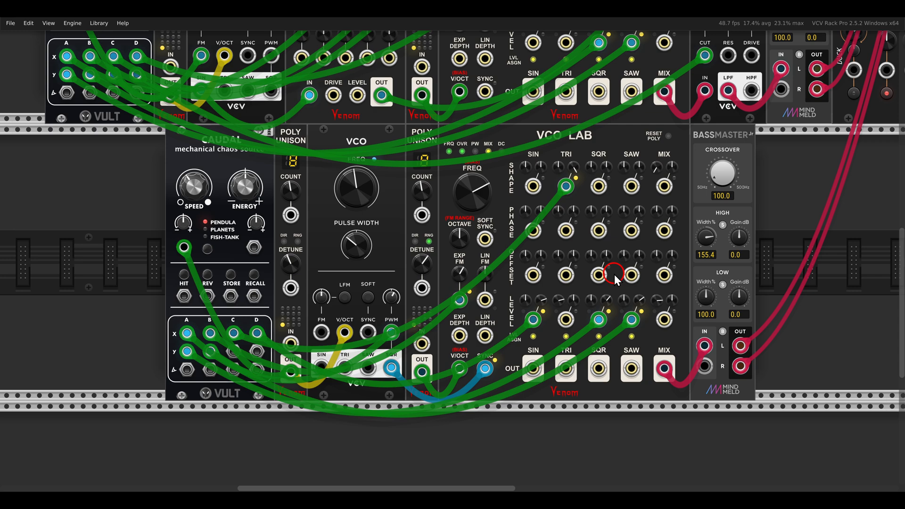
Patch Caudal's C and D Y outputs into the lower VCO LAB's sine and square SHAPE inputs and raise their CV amounts.
drag(231, 352, 533, 186)
drag(257, 351, 599, 186)
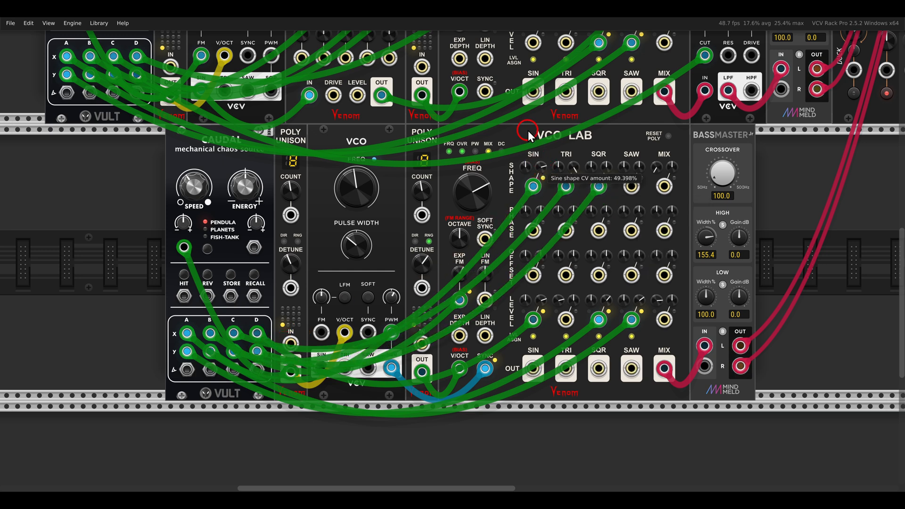
drag(605, 166, 581, 123)
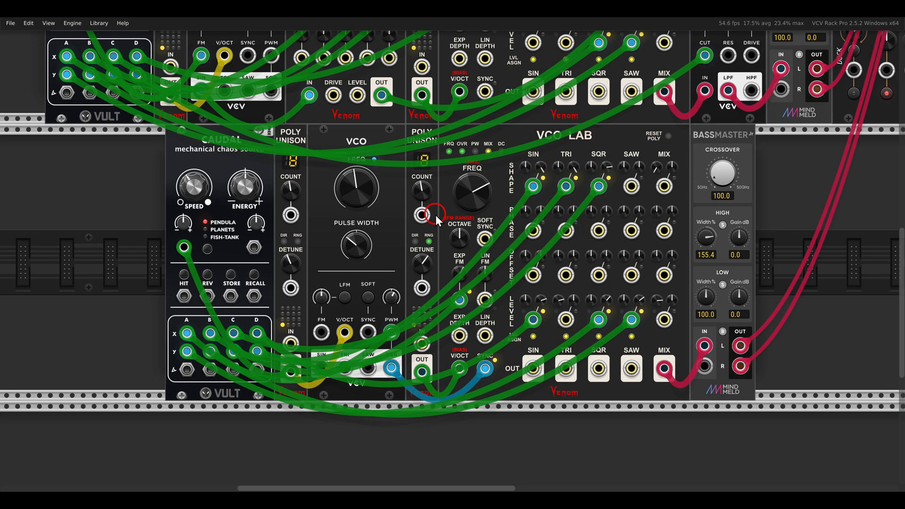
drag(192, 186, 206, 198)
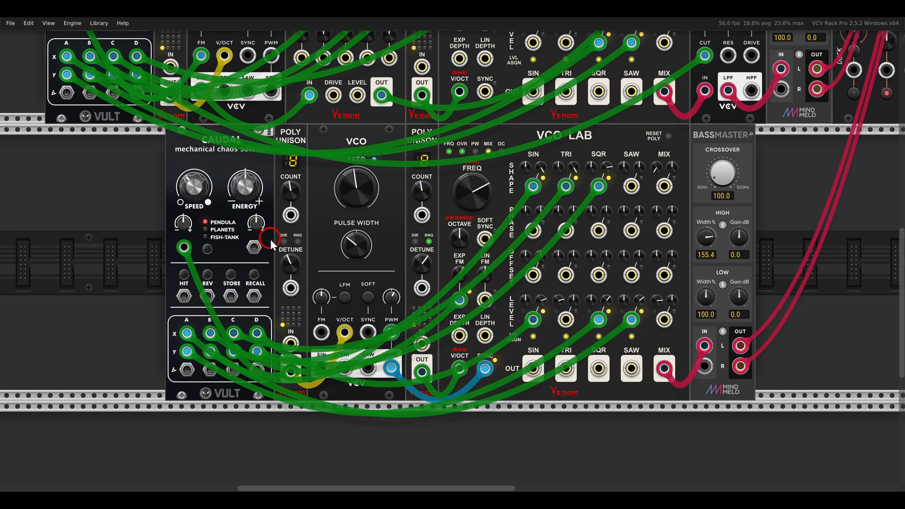
mouse_move(455, 307)
Move the lower BASSMASTER right to open a gap and add a PEQ6 directly after the lower VCO LAB.
drag(770, 263, 669, 270)
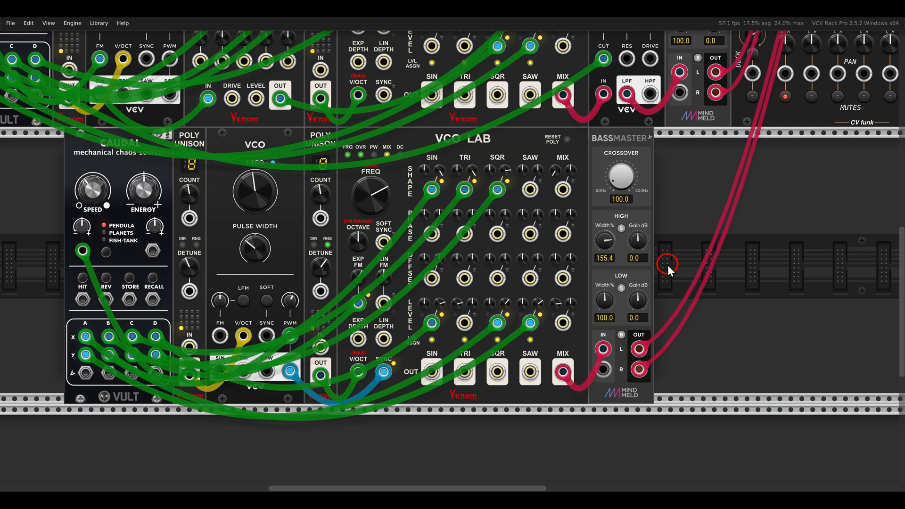
drag(689, 224, 556, 227)
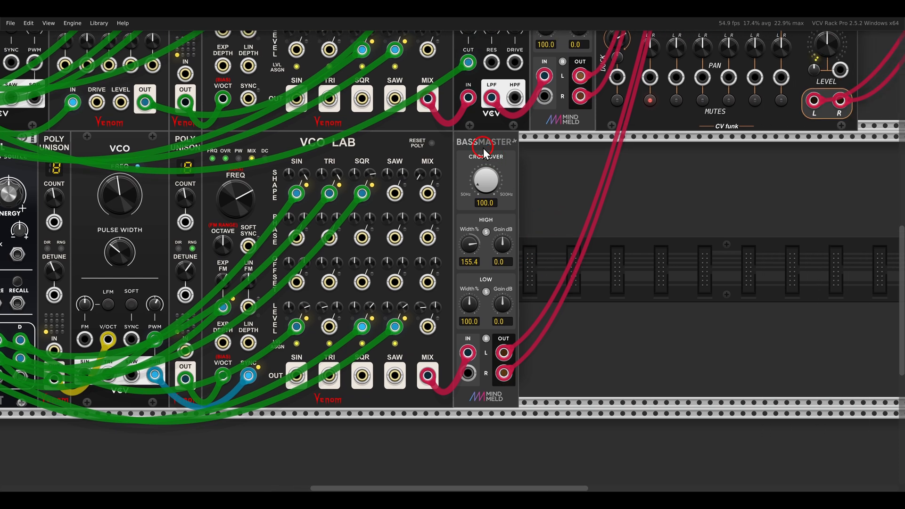
drag(485, 153, 793, 163)
right_click(521, 212)
click(121, 246)
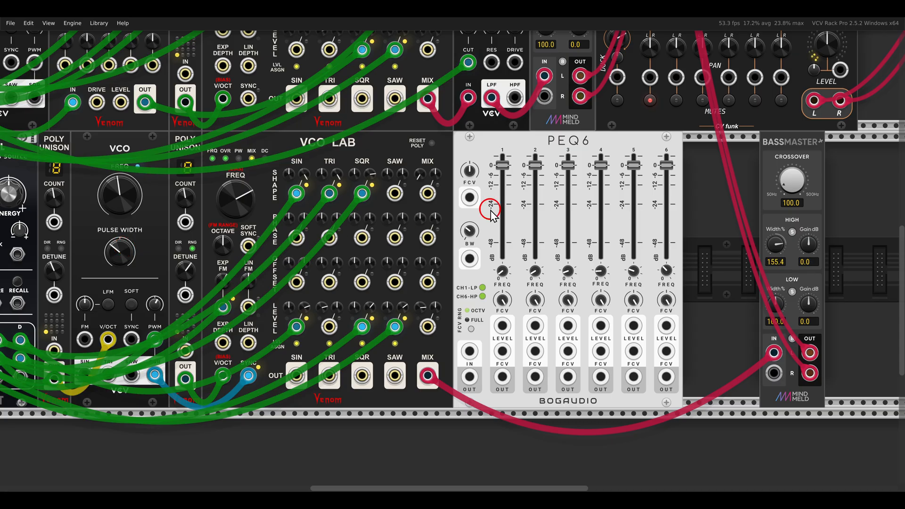
Route the lower VCO LAB's MIX through PEQ6 into BASSMASTER and lower PEQ6's channel 1 and 2 levels to minimum.
mouse_move(774, 353)
mouse_down()
mouse_move(470, 369)
mouse_move(677, 374)
mouse_move(769, 370)
mouse_move(774, 352)
mouse_up()
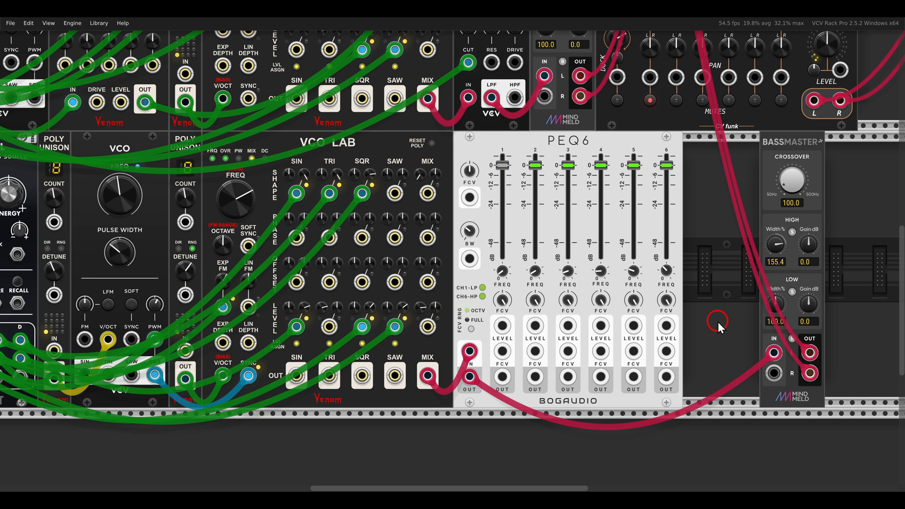
drag(502, 166, 503, 258)
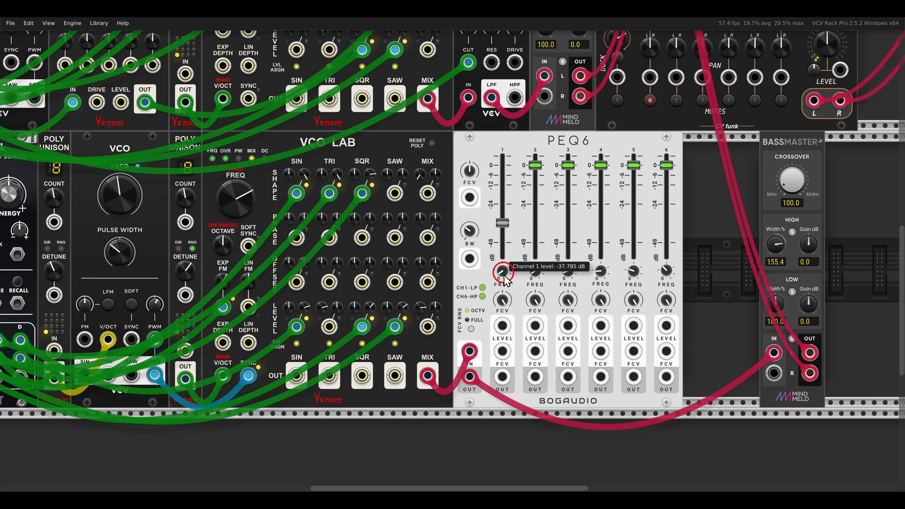
drag(536, 166, 536, 383)
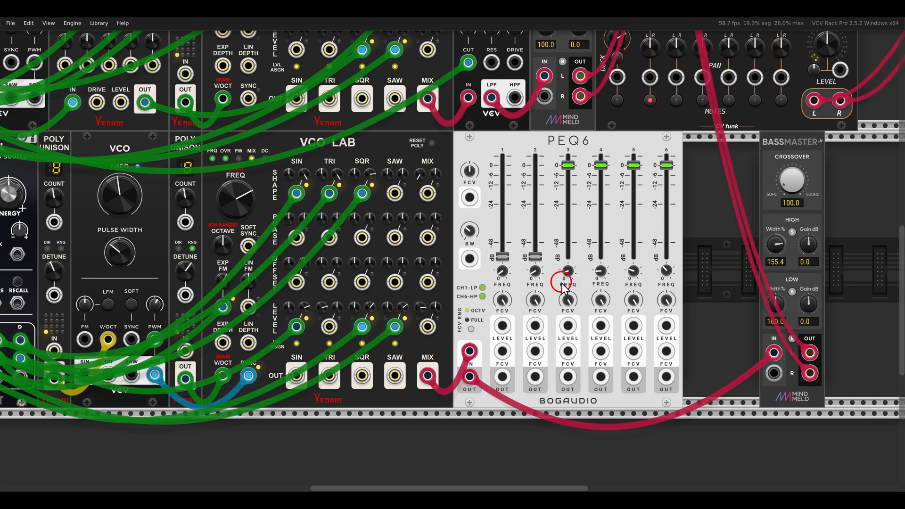
Move the lower BASSMASTER farther right and add a Surge XT Quad LFO directly after PEQ6.
scroll(562, 283, down, 1)
drag(573, 268, 404, 281)
drag(581, 193, 711, 194)
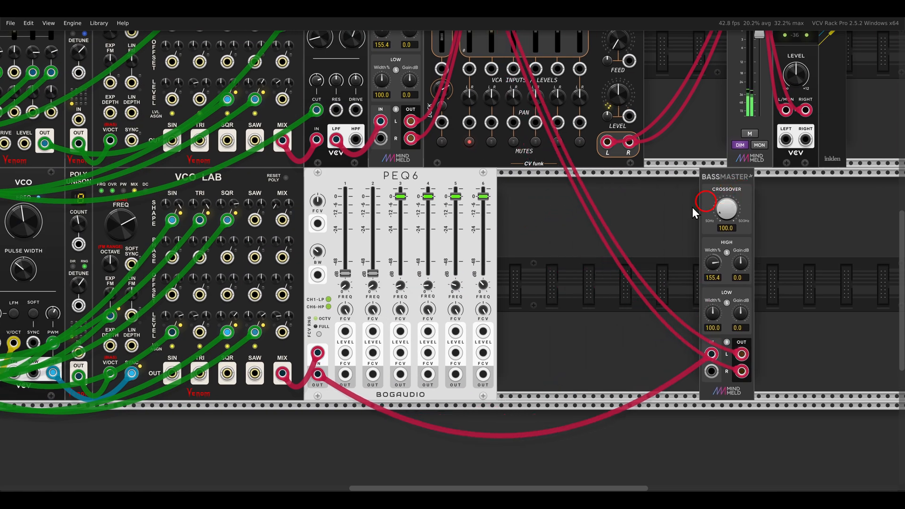
right_click(569, 242)
click(465, 142)
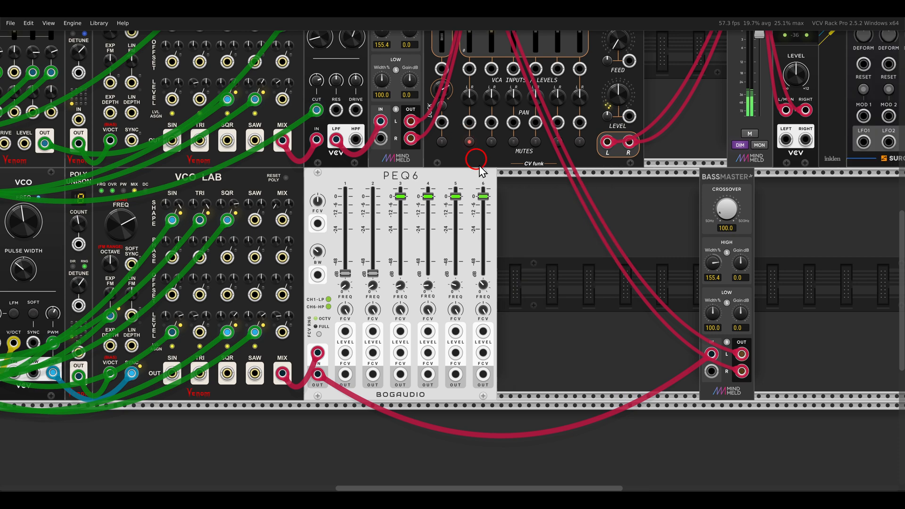
scroll(595, 289, up, 2)
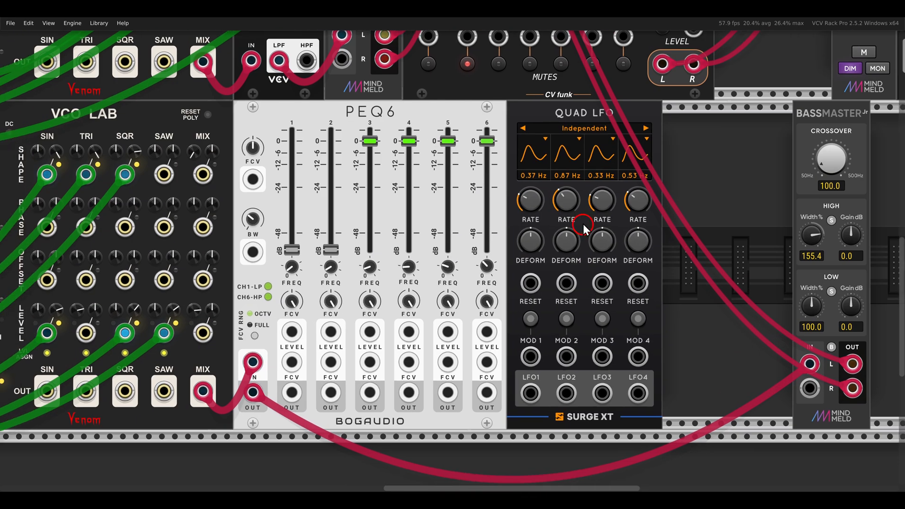
drag(500, 124, 672, 188)
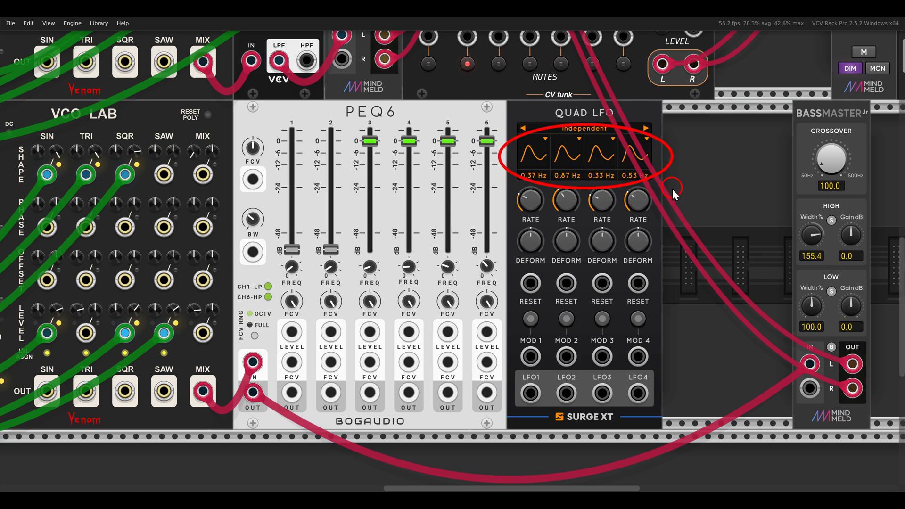
key(Escape)
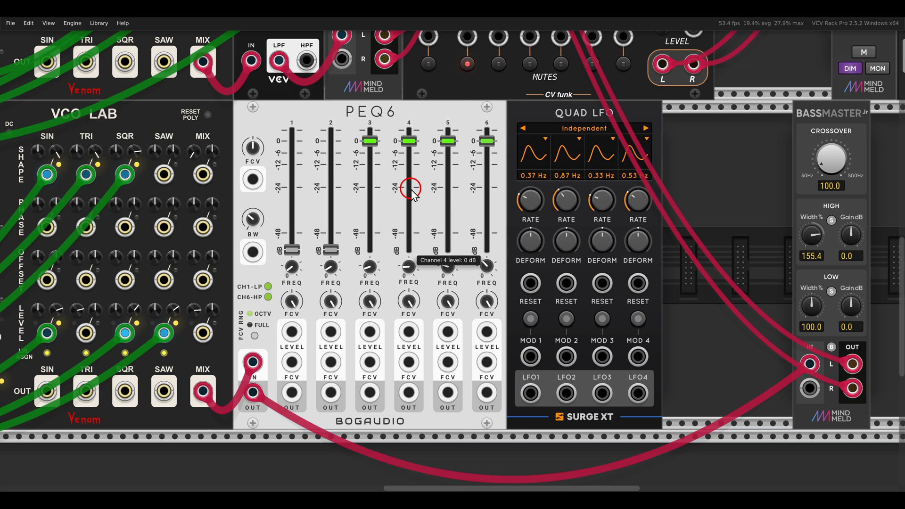
Set all four LFOs of the Quad LFO to Unipolar (0/10v) output.
click(533, 156)
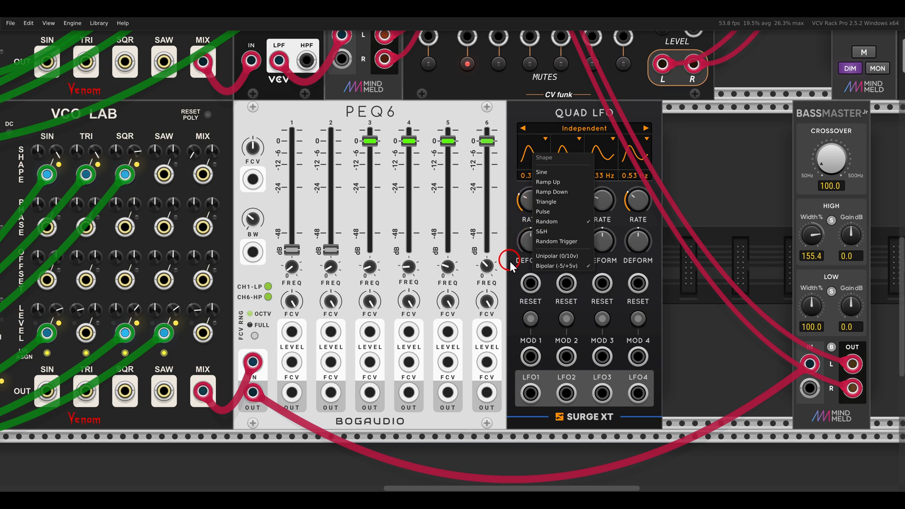
click(548, 257)
click(558, 258)
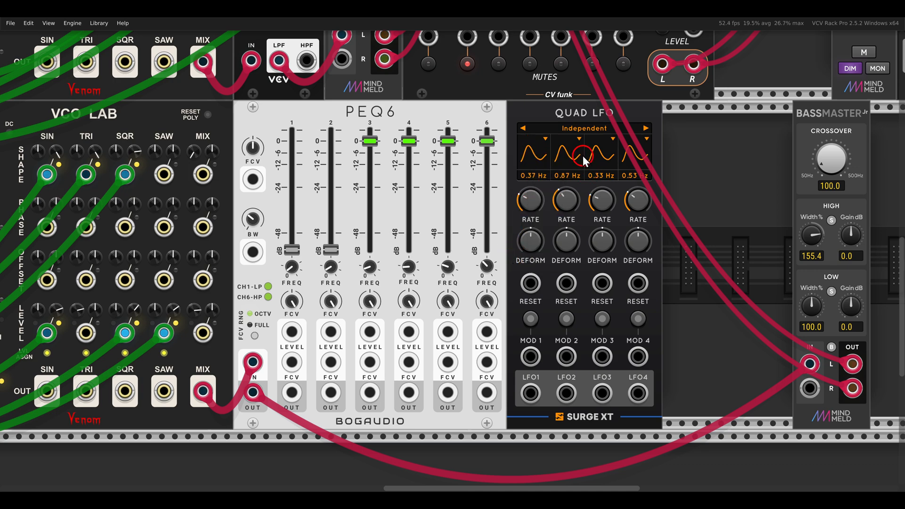
click(572, 156)
click(596, 261)
click(607, 168)
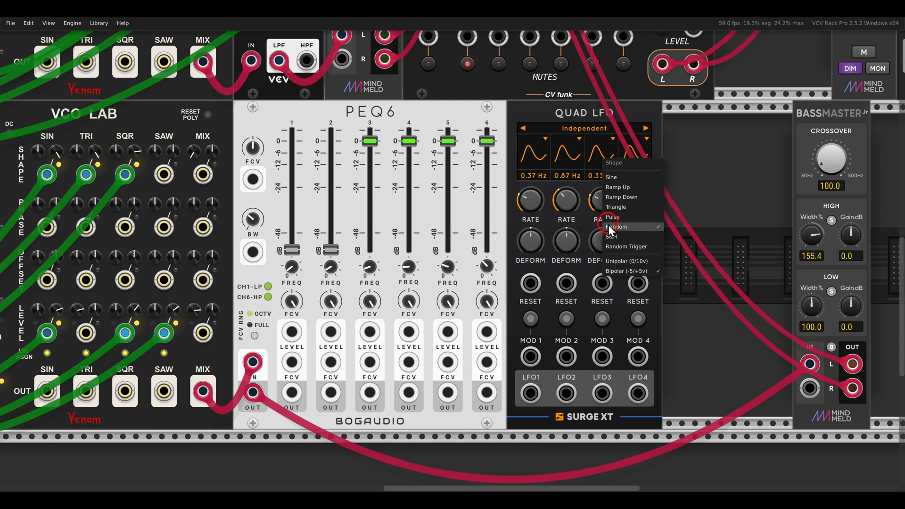
click(627, 267)
click(630, 155)
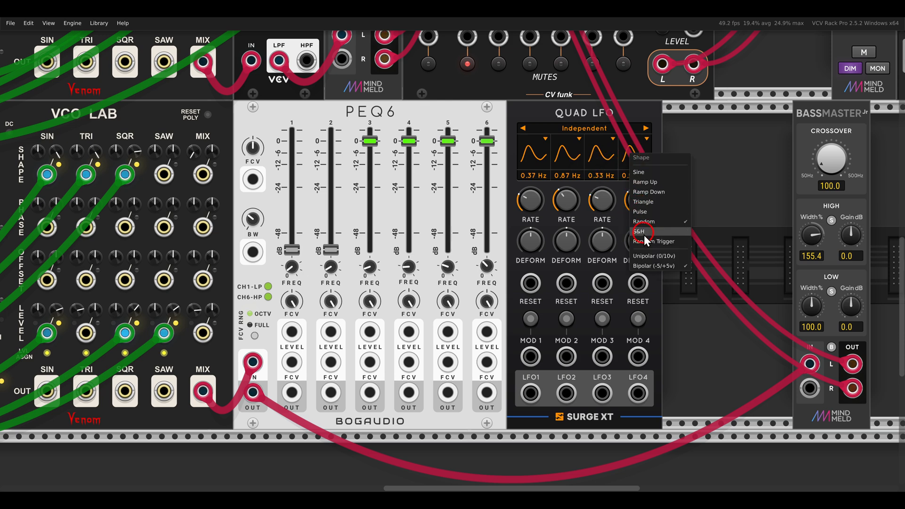
click(644, 256)
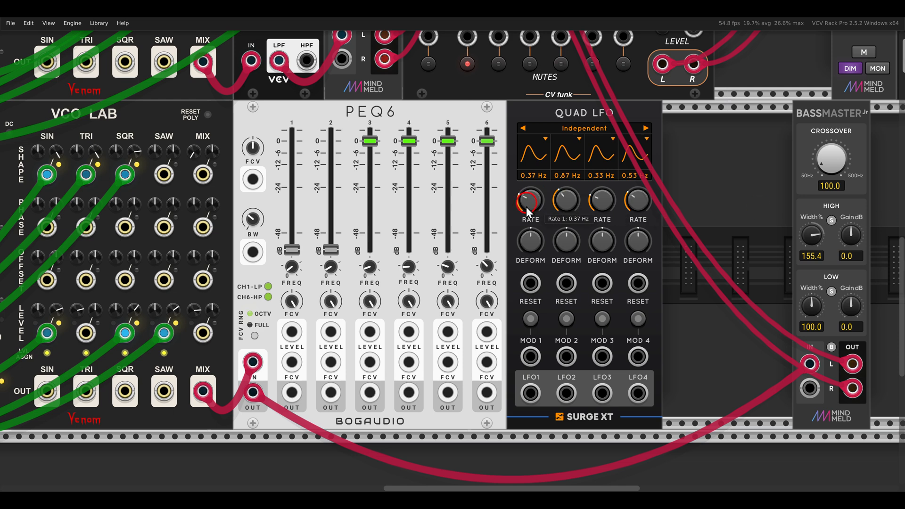
Set the Quad LFO's polyphony to 8 channels.
click(567, 226)
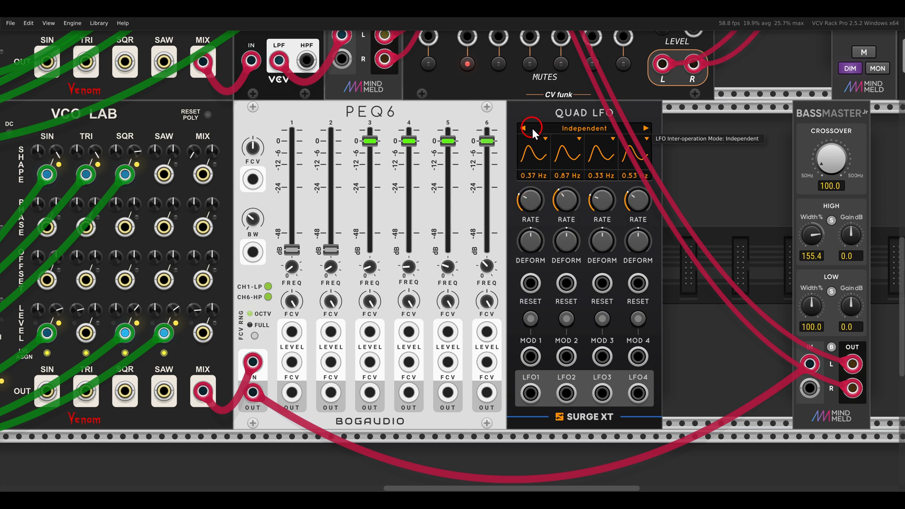
right_click(529, 110)
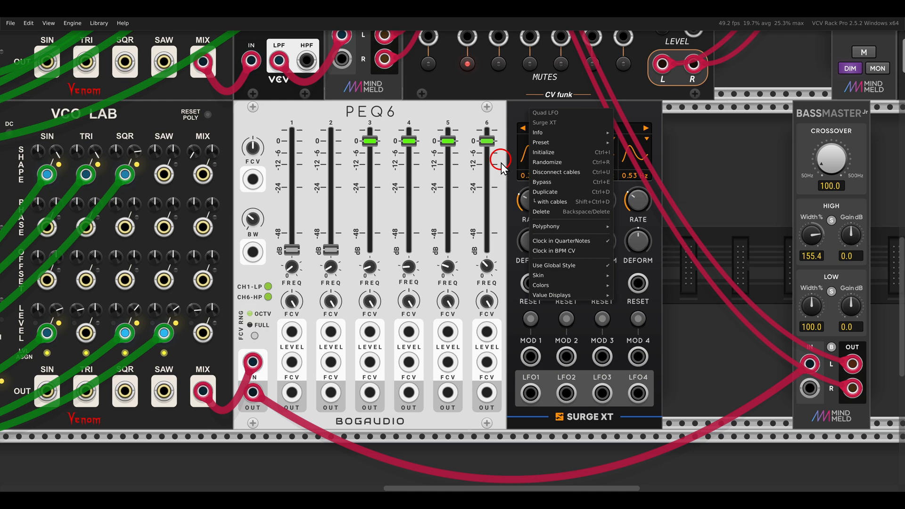
mouse_move(552, 227)
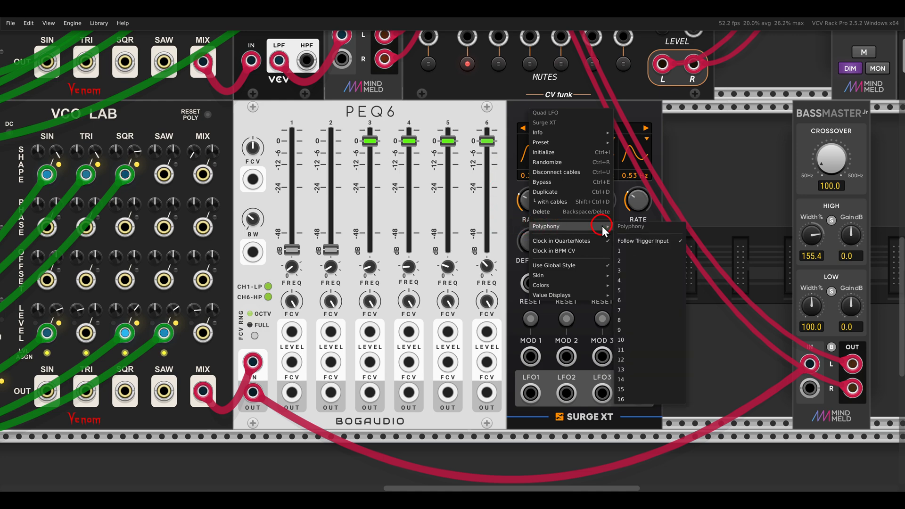
click(642, 319)
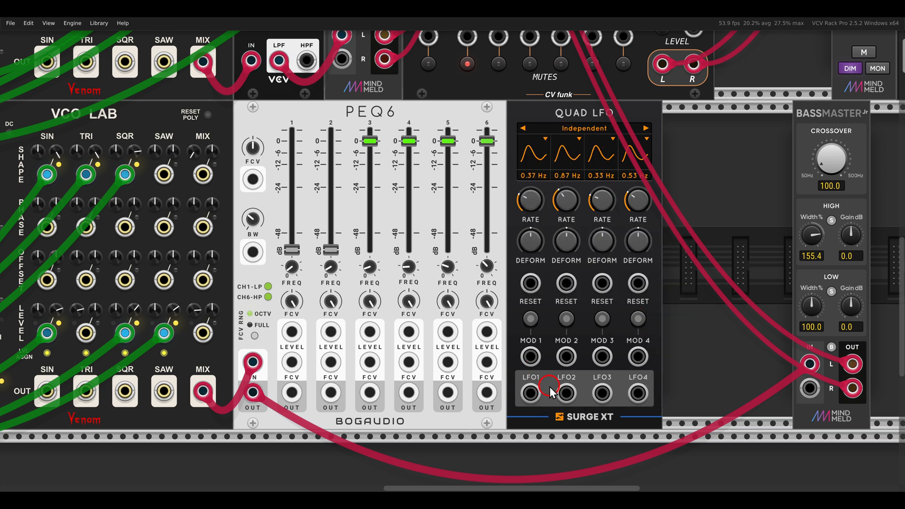
Patch LFO1 to LFO4 into the level inputs of PEQ6 channels 3 to 6 and raise those four channel levels to 6 dB.
scroll(564, 393, left, 2)
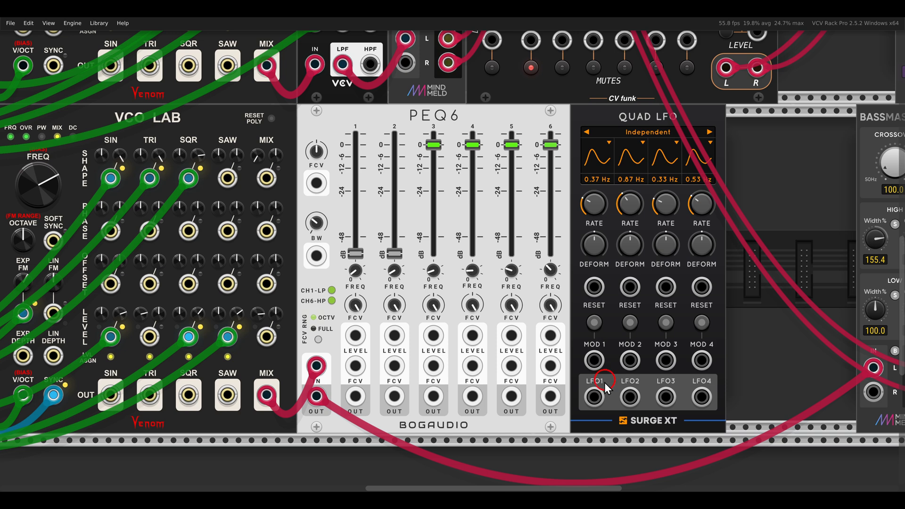
drag(594, 397, 701, 397)
drag(435, 145, 448, 110)
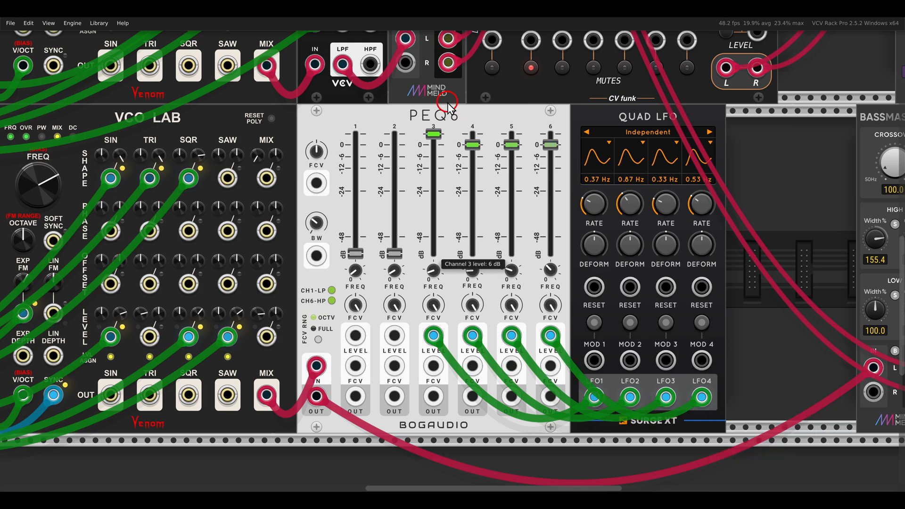
drag(477, 145, 482, 110)
drag(512, 145, 518, 82)
drag(550, 145, 549, 135)
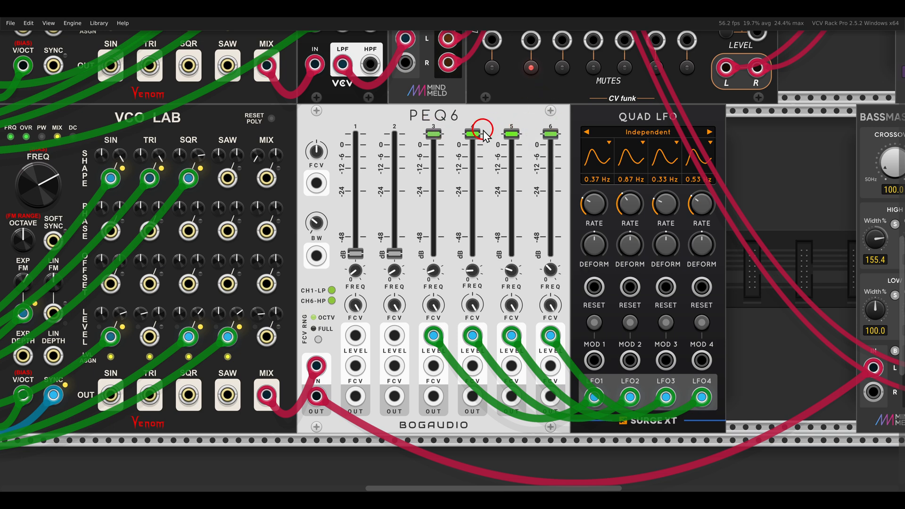
Set the Quad LFO rates to 1.54, 2.06, 1.95 and 1.46 Hz for LFO1 to LFO4.
drag(584, 199, 642, 186)
drag(696, 207, 677, 191)
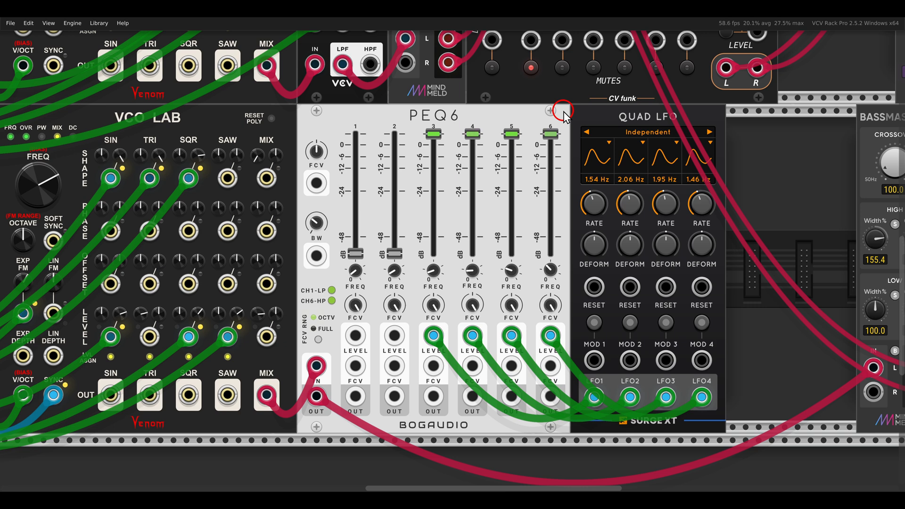
Move the lower BASSMASTER against the Quad LFO and add a Galaxy and a Surge XT Distortion directly after it.
scroll(565, 150, down, 1)
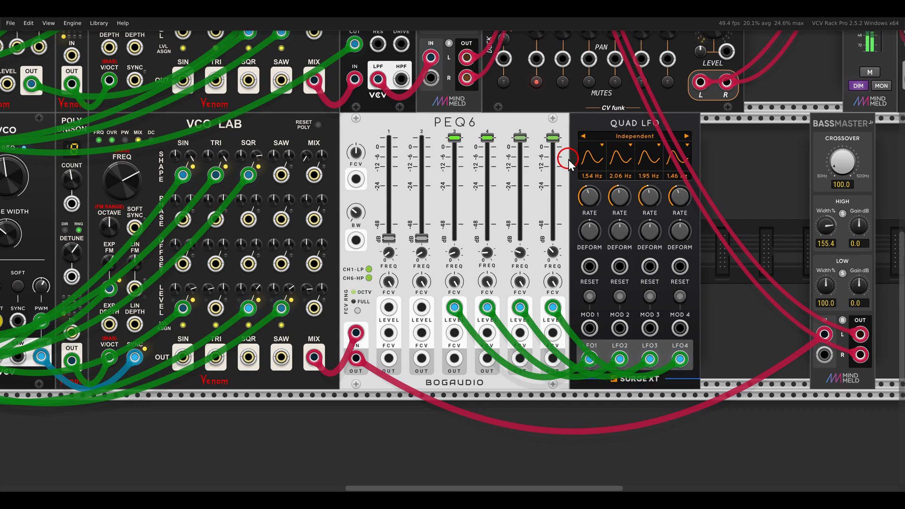
drag(608, 171, 447, 184)
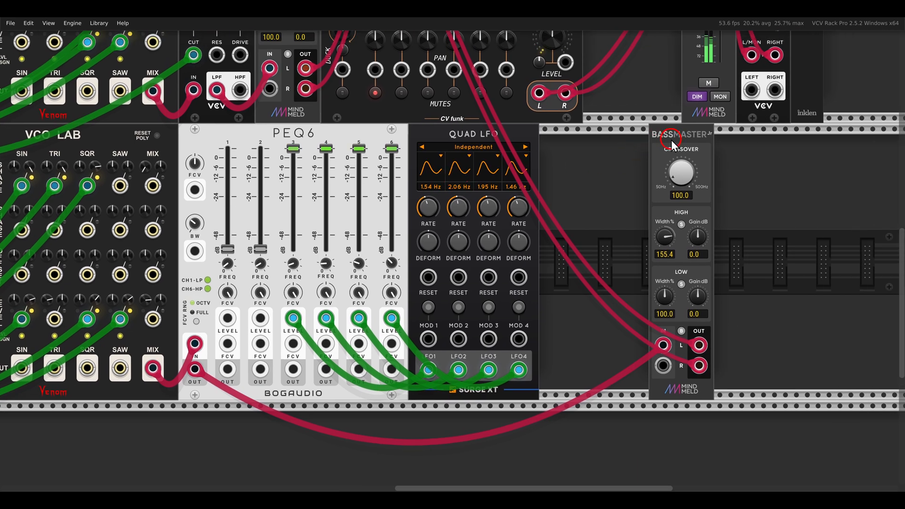
drag(671, 146, 559, 171)
right_click(651, 209)
drag(627, 239, 570, 206)
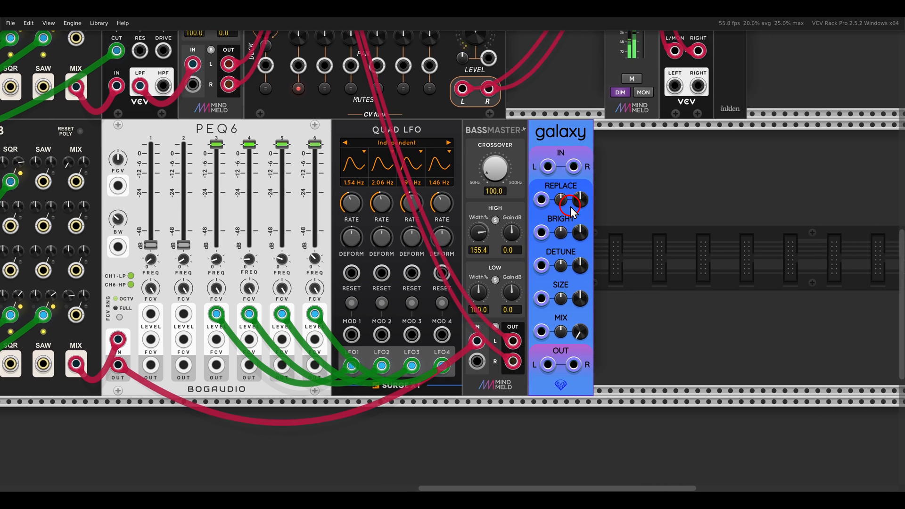
right_click(640, 215)
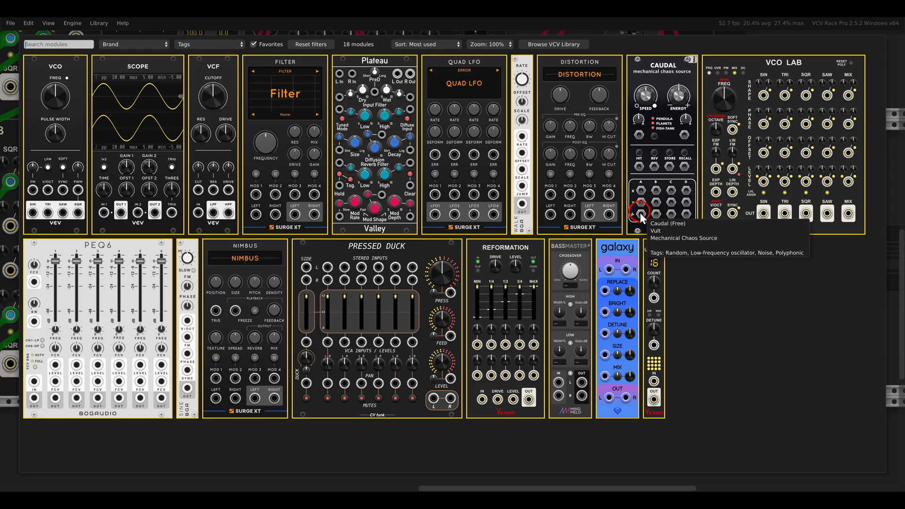
click(586, 125)
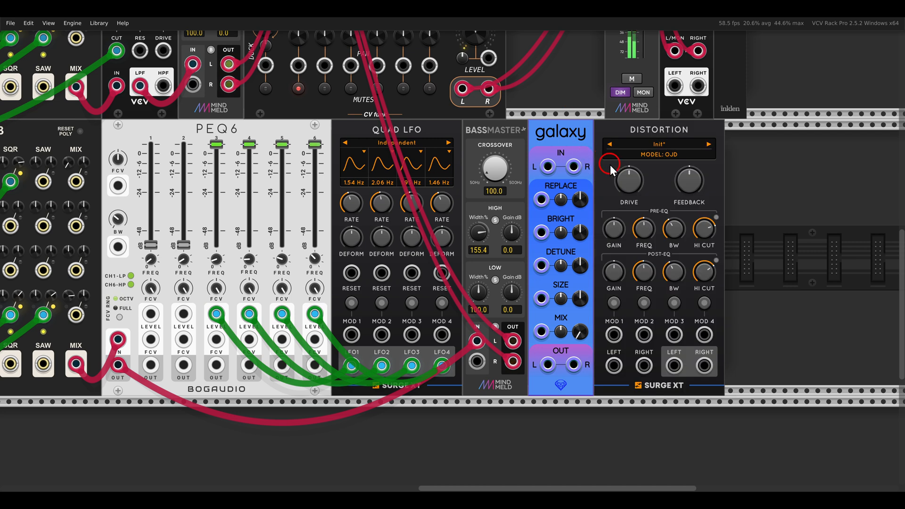
Route the lower BASSMASTER's stereo output through Galaxy and Distortion, with Distortion's left and right outputs feeding PRESSED DUCK channel 2.
drag(610, 163, 564, 148)
drag(468, 326, 635, 349)
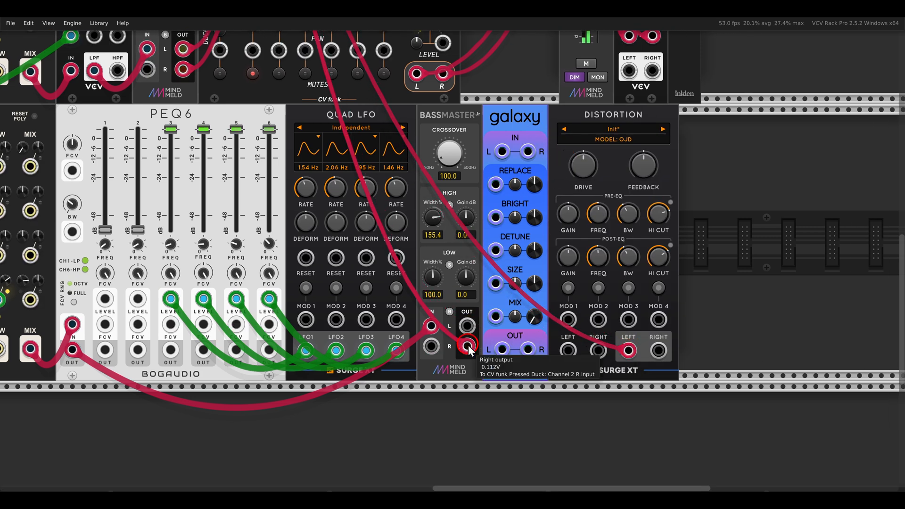
drag(467, 348, 658, 351)
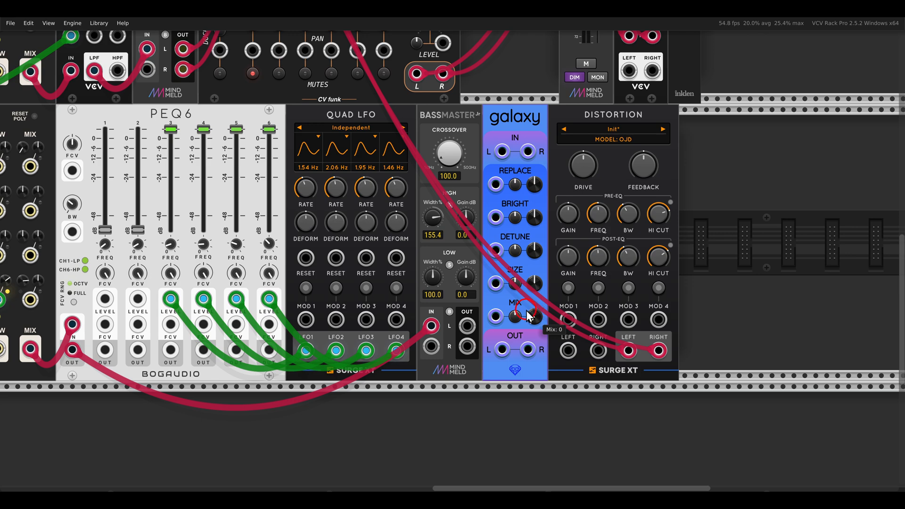
drag(467, 326, 598, 350)
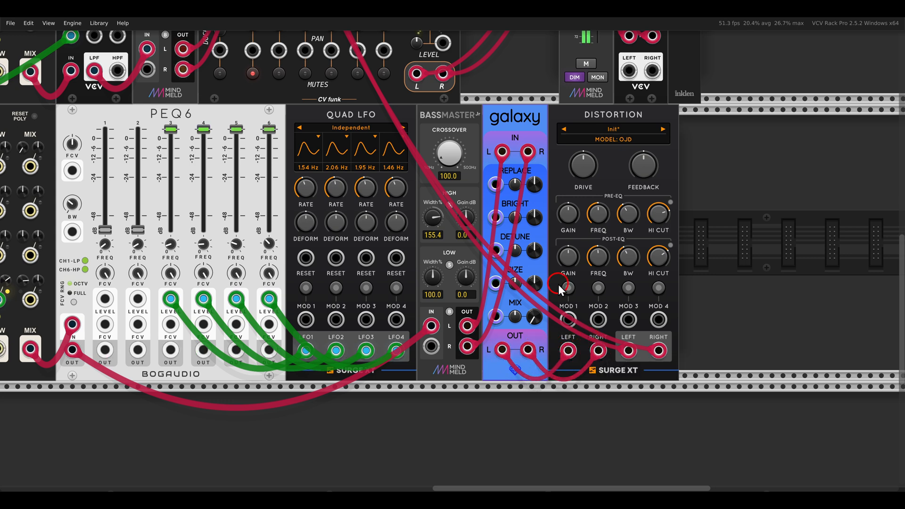
Turn up Galaxy's Size and Detune and raise its Mix slightly above zero.
drag(534, 284, 517, 226)
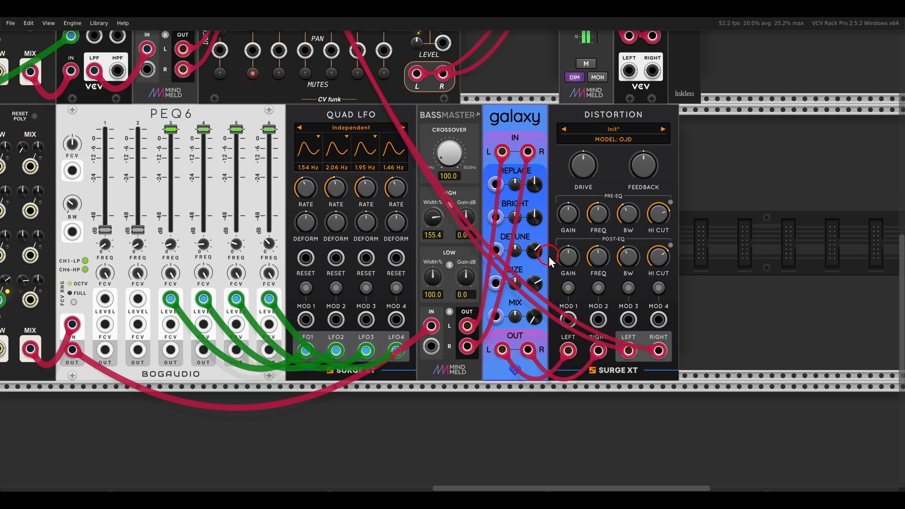
scroll(549, 261, up, 1)
drag(531, 330, 495, 267)
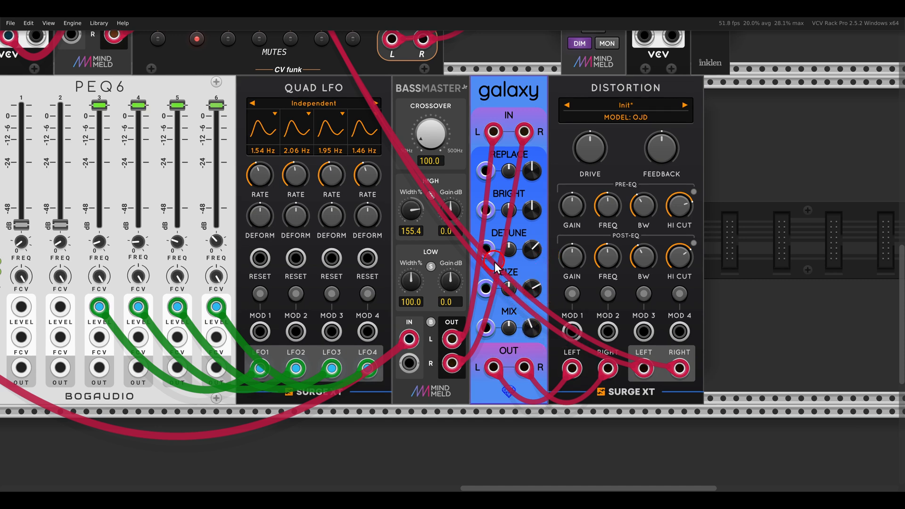
Raise the Distortion's Drive to 16.05 dB and turn up its Feedback.
drag(590, 148, 572, 109)
drag(661, 155, 632, 115)
click(586, 144)
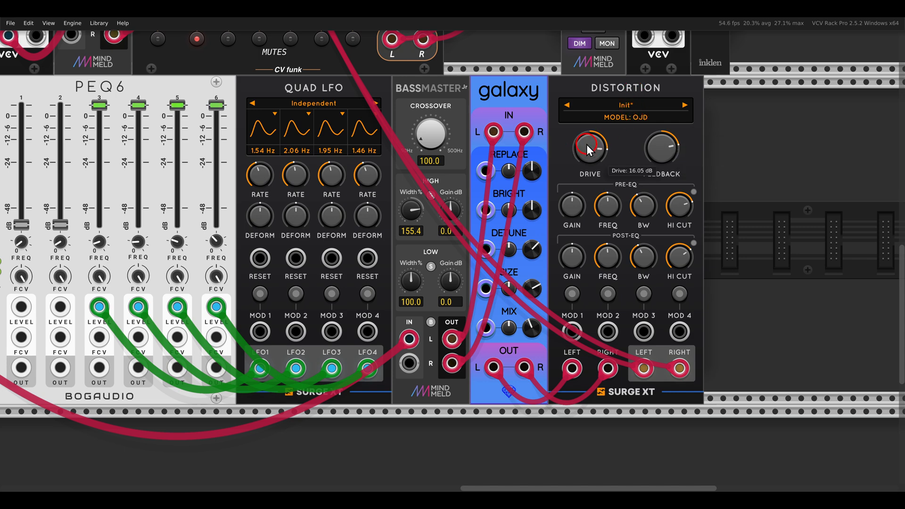
Unmute PRESSED DUCK channel 1 and reduce channel 2's volume below channel 1's to balance the two voices.
scroll(571, 153, down, 3)
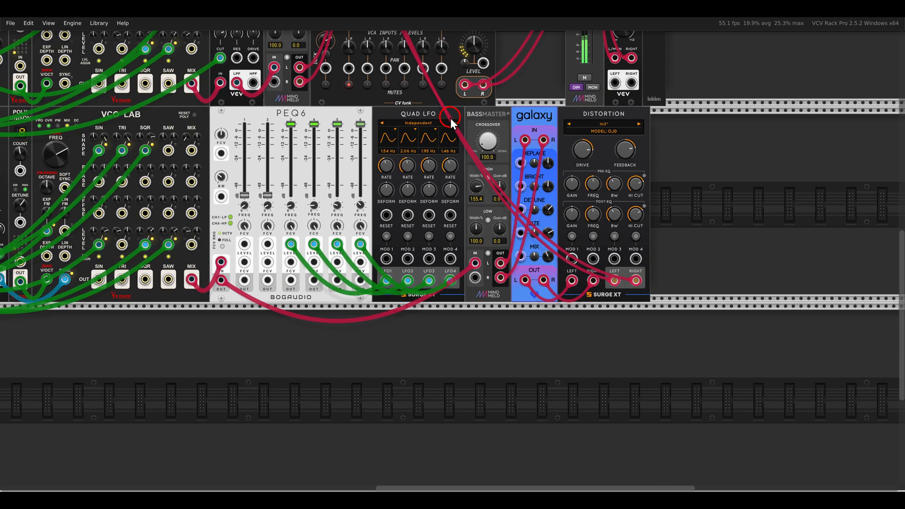
drag(450, 118, 646, 305)
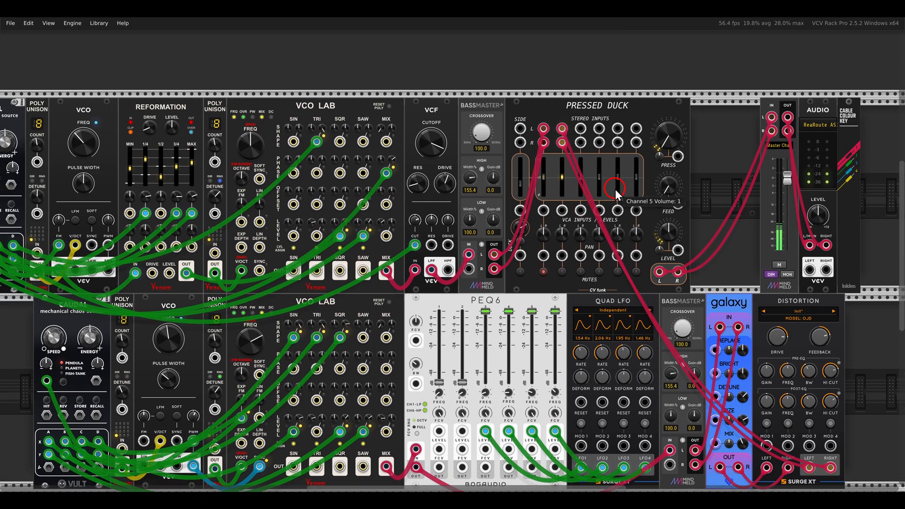
scroll(615, 188, up, 3)
drag(528, 172, 525, 209)
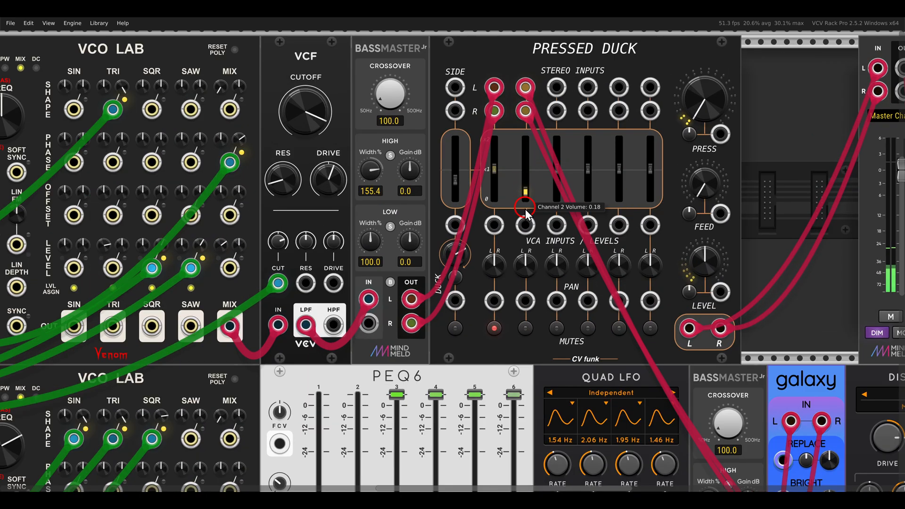
click(494, 321)
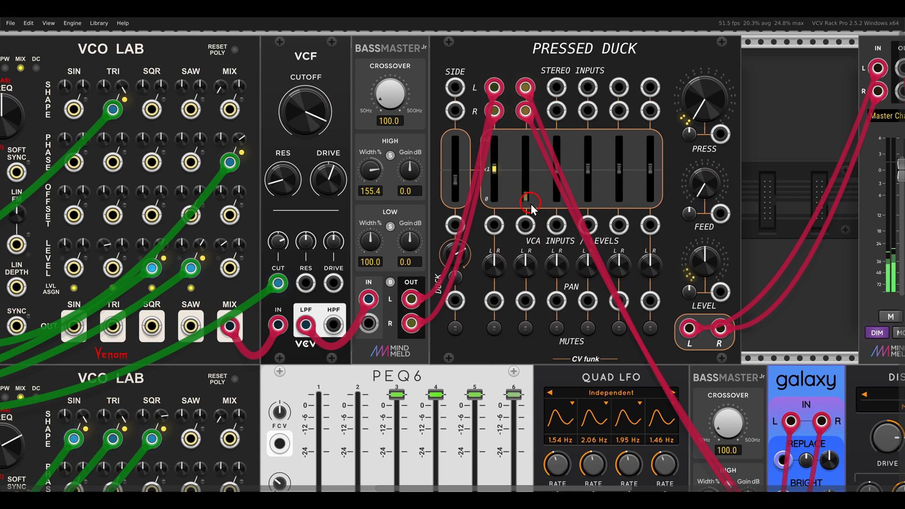
drag(531, 200, 535, 175)
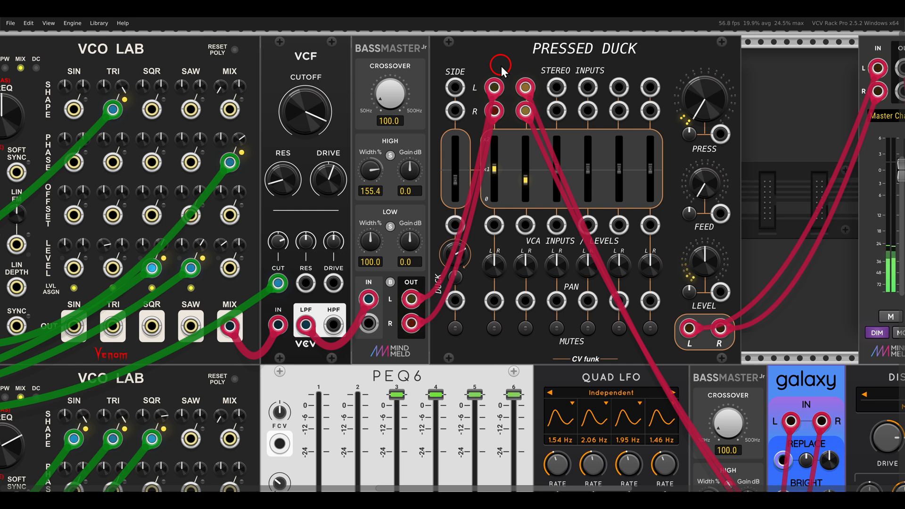
Add a Surge XT Nimbus in the empty row above the upper VCO LAB.
scroll(501, 66, down, 2)
drag(335, 50, 591, 246)
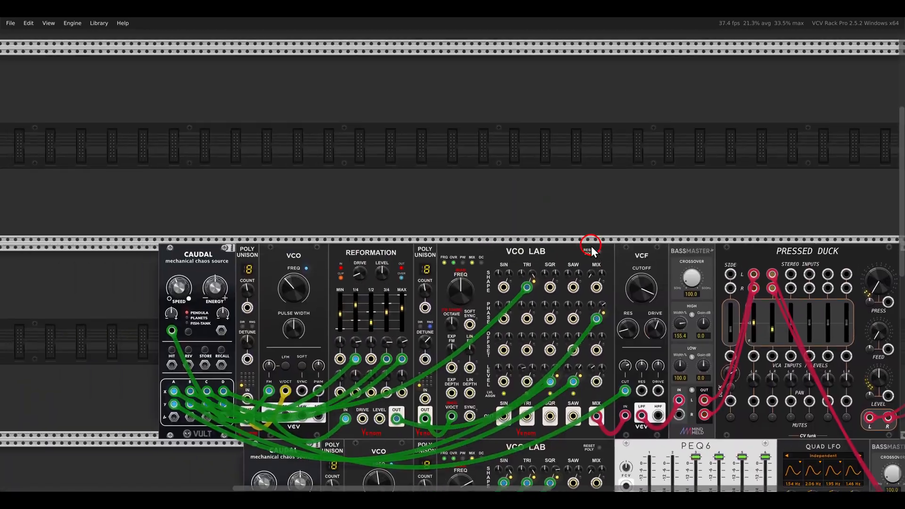
right_click(496, 187)
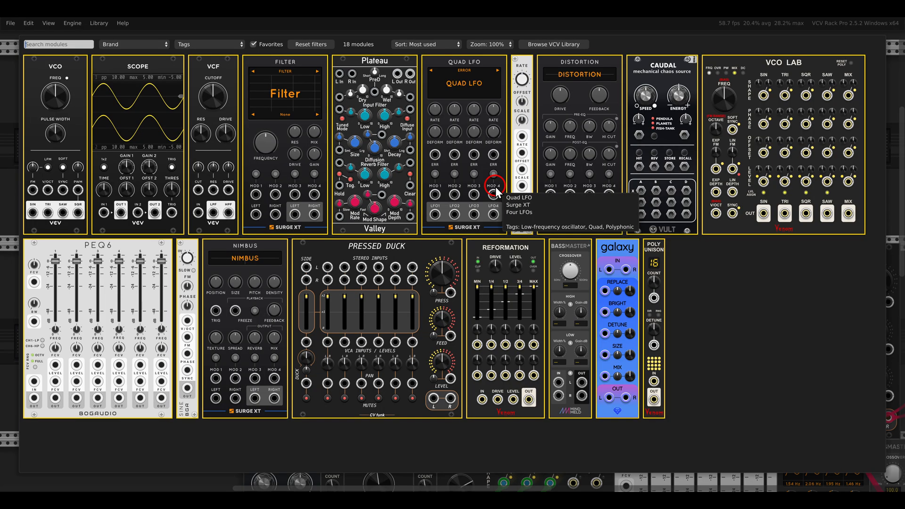
click(266, 281)
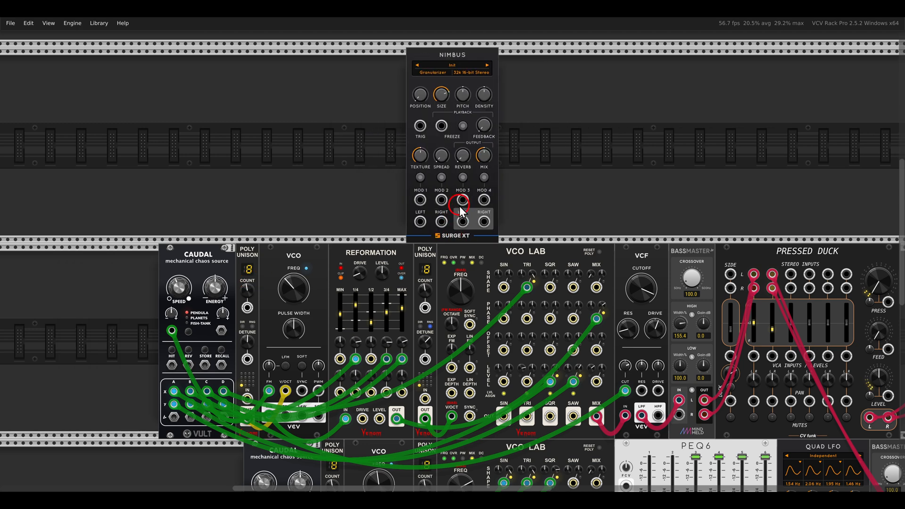
scroll(508, 189, up, 2)
scroll(509, 189, up, 3)
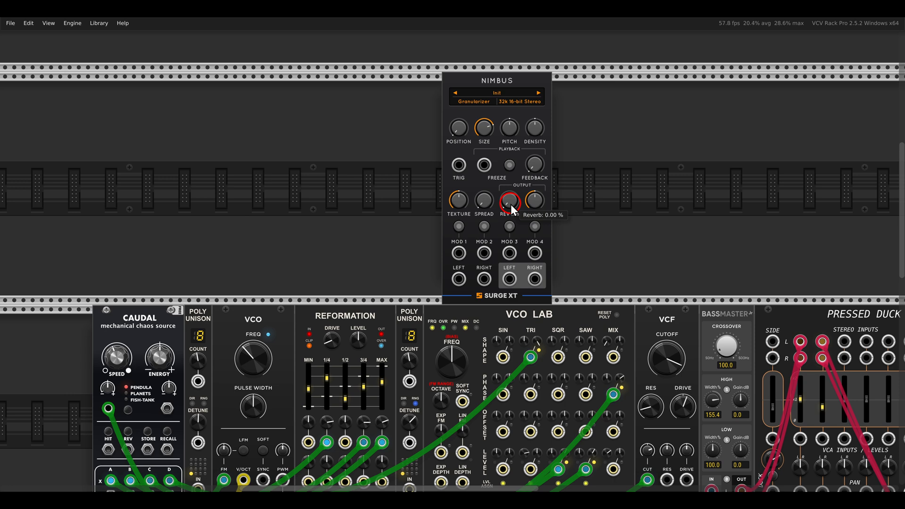
scroll(589, 236, down, 3)
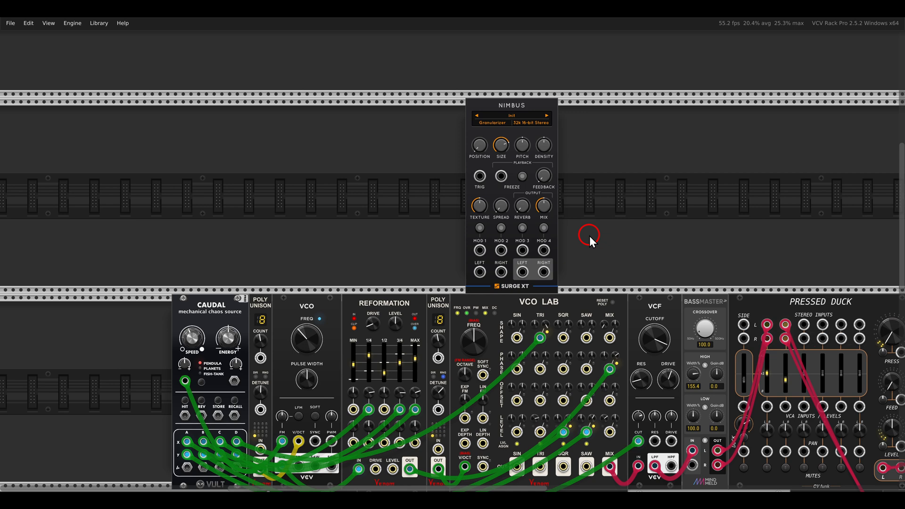
Patch the VCF's output into Nimbus's left input and switch Nimbus to Polyphonic Stereo Processing.
drag(424, 240, 557, 402)
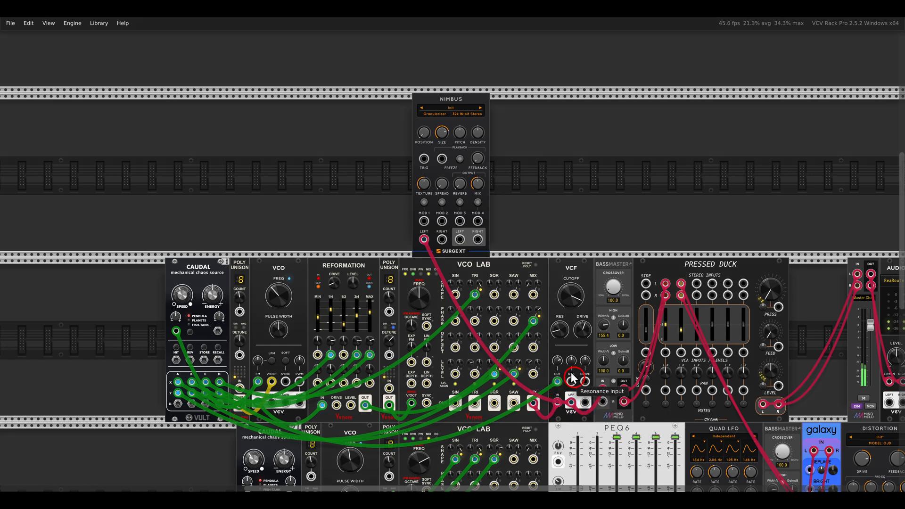
scroll(430, 127, up, 3)
right_click(446, 99)
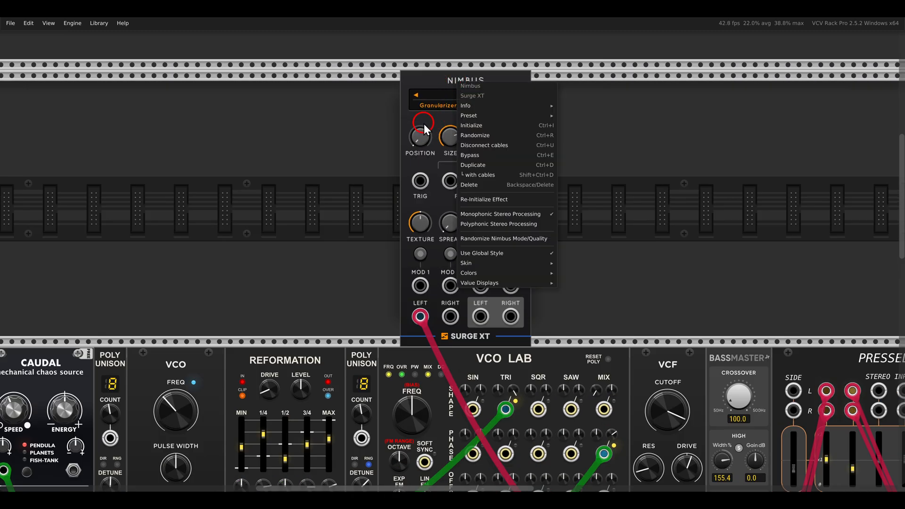
click(501, 225)
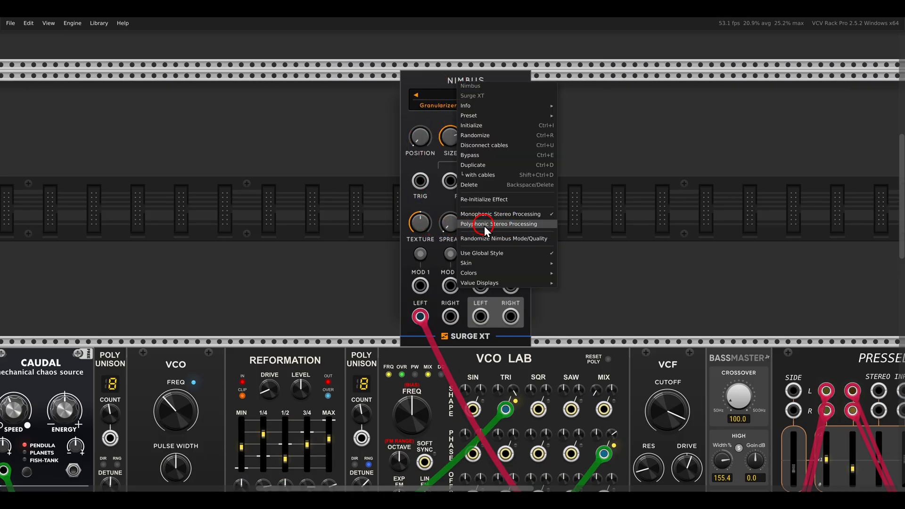
click(503, 225)
scroll(589, 225, down, 3)
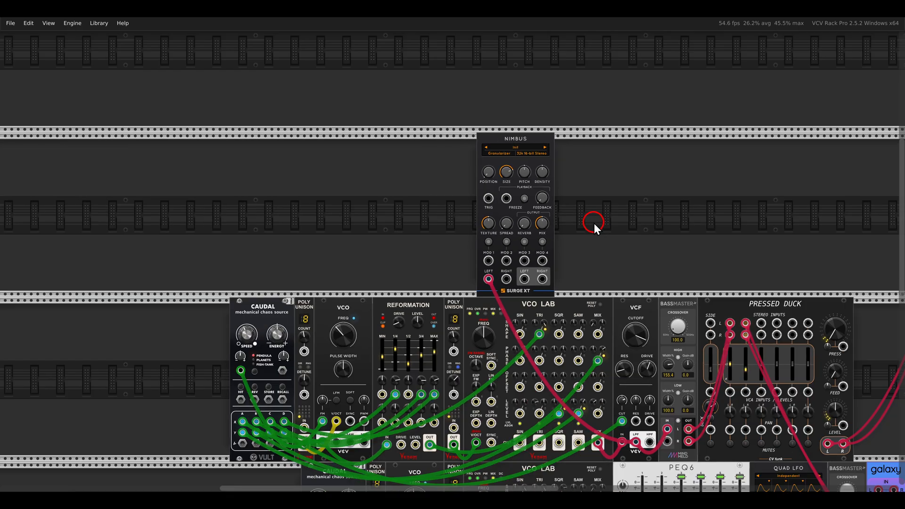
Route Nimbus's left and right outputs into the stereo inputs of PRESSED DUCK channel 3.
drag(594, 223, 450, 189)
mouse_move(380, 246)
mouse_down()
mouse_move(589, 294)
mouse_move(618, 290)
mouse_move(415, 242)
mouse_move(398, 246)
mouse_up()
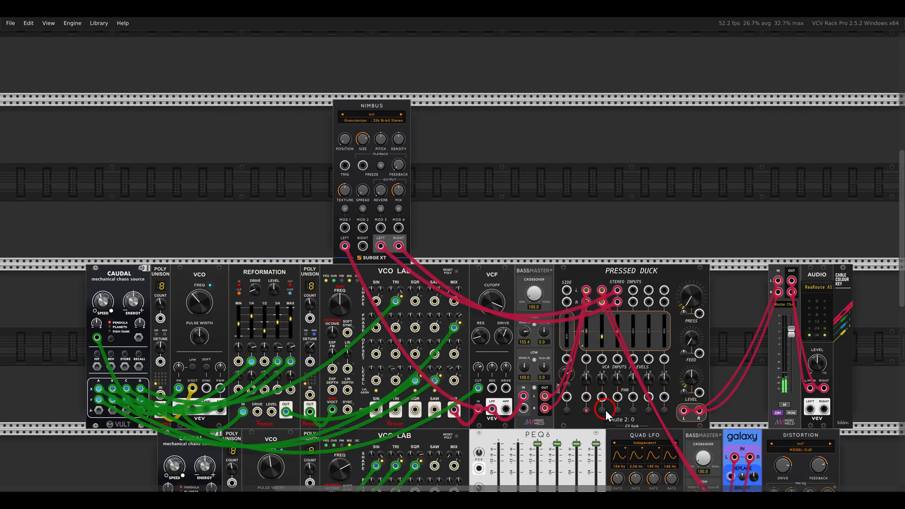
scroll(490, 208, up, 4)
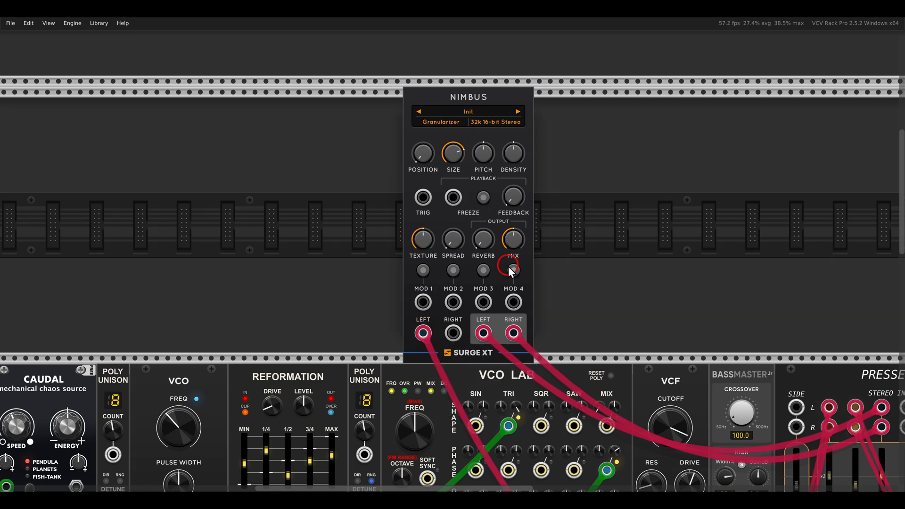
Turn Nimbus's mix fully wet.
drag(512, 243, 511, 240)
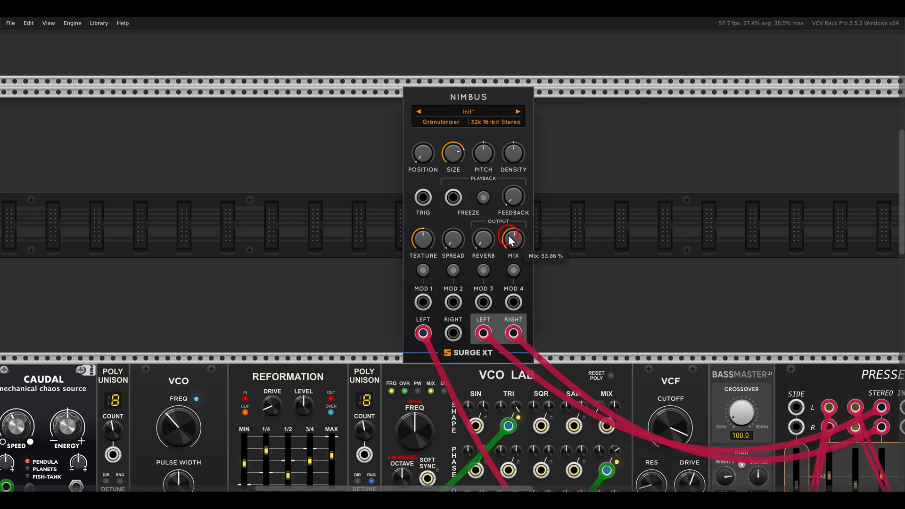
right_click(607, 194)
key(Escape)
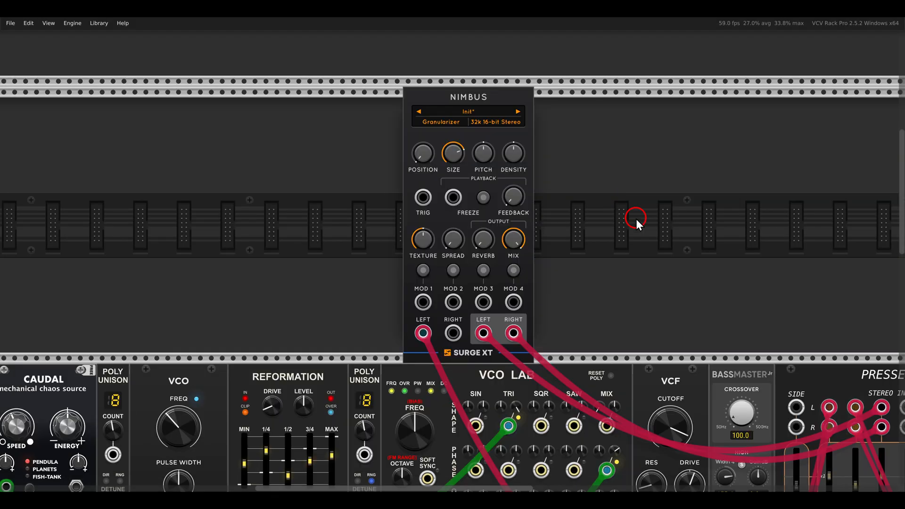
Duplicate the BASSMASTER Jr and place the copy directly beside Nimbus in the upper row.
scroll(636, 219, down, 5)
drag(671, 250, 418, 217)
mouse_move(425, 251)
mouse_down()
mouse_move(503, 230)
mouse_move(344, 191)
mouse_move(330, 179)
mouse_move(371, 174)
mouse_move(459, 226)
mouse_up()
scroll(330, 180, up, 3)
scroll(331, 179, up, 1)
scroll(460, 226, up, 2)
Move Nimbus's two output cables to the new BASSMASTER Jr's outputs and feed its left input from Nimbus's left output.
drag(393, 358, 513, 329)
drag(428, 359, 507, 360)
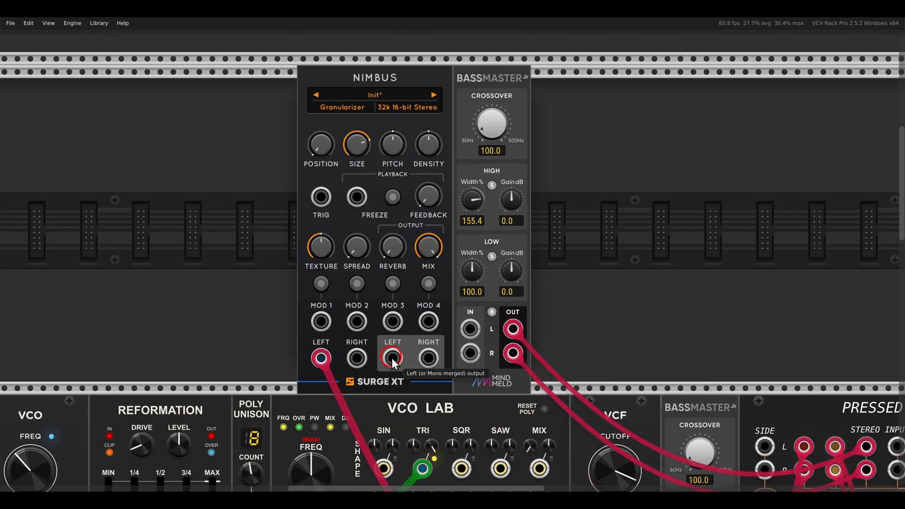
drag(392, 358, 500, 318)
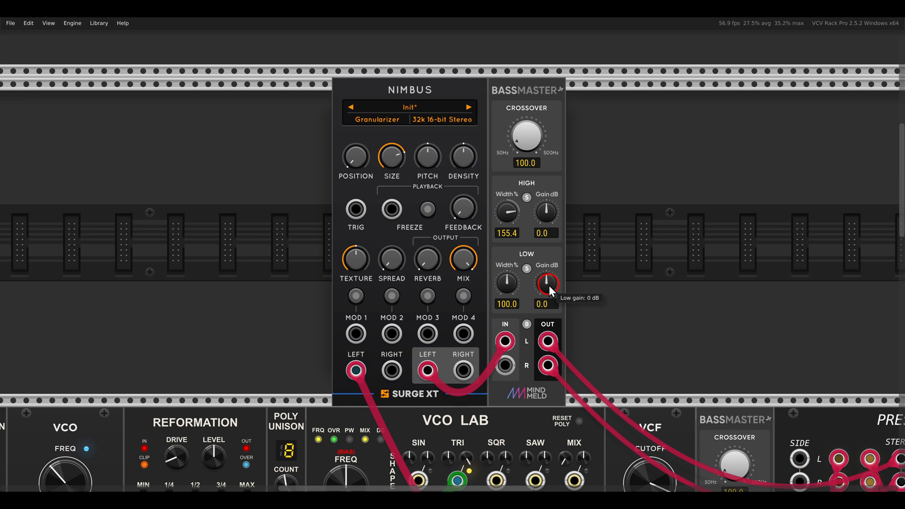
scroll(824, 227, down, 4)
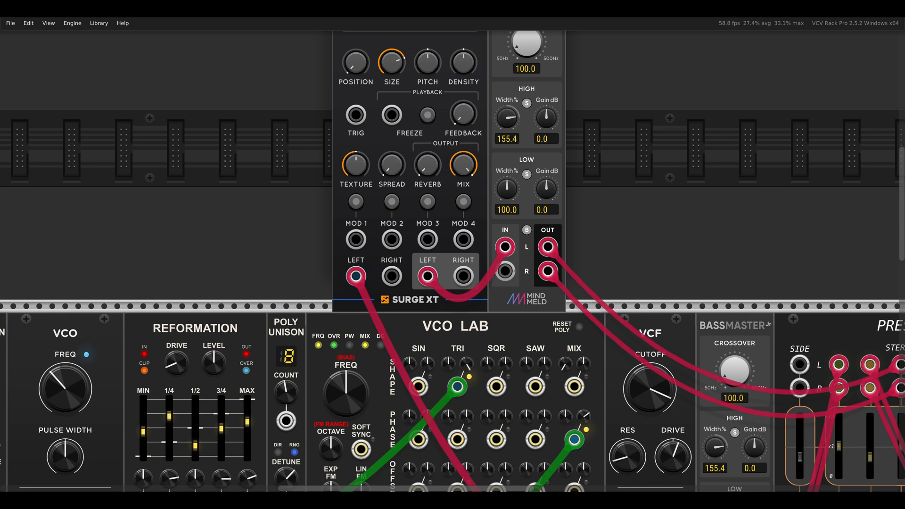
scroll(775, 236, up, 4)
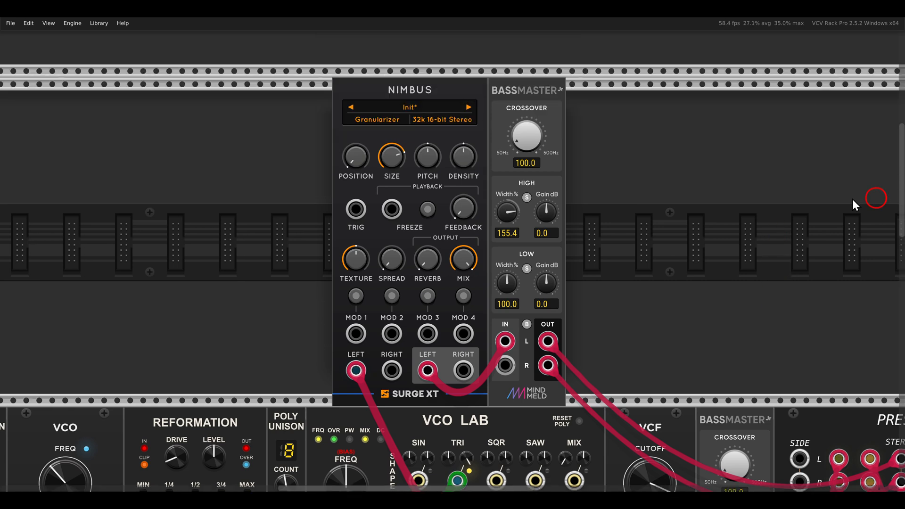
Raise Nimbus's density to about three quarters and set its quality to 16k 8-bit Mono.
drag(463, 161, 437, 125)
click(430, 122)
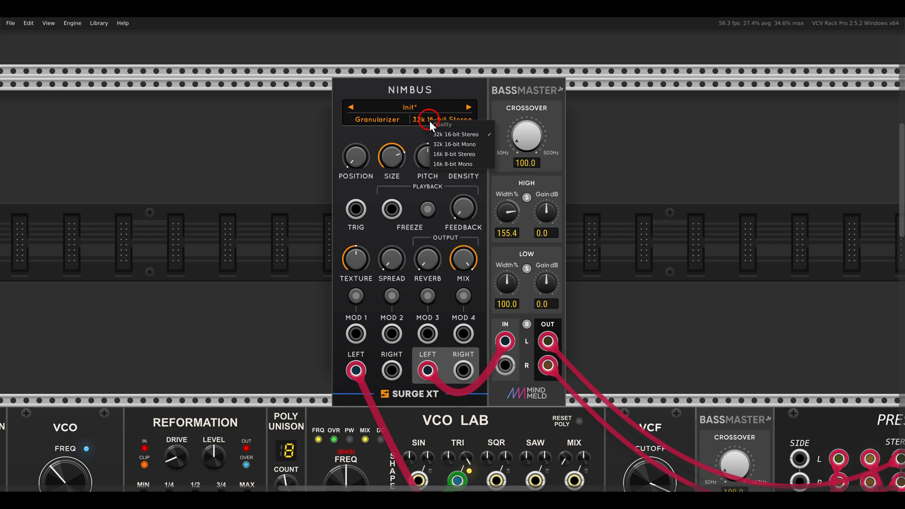
click(454, 165)
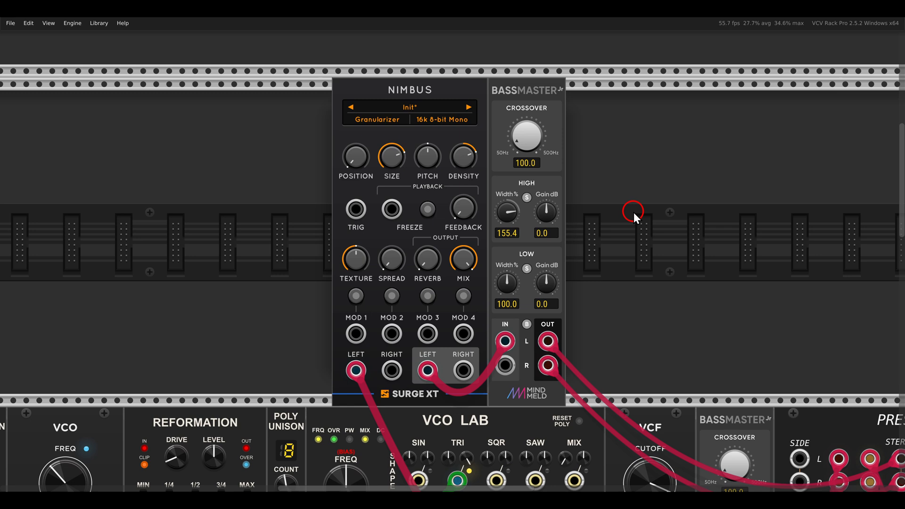
Set Nimbus's pitch to 12 semitones.
right_click(428, 157)
text(12)
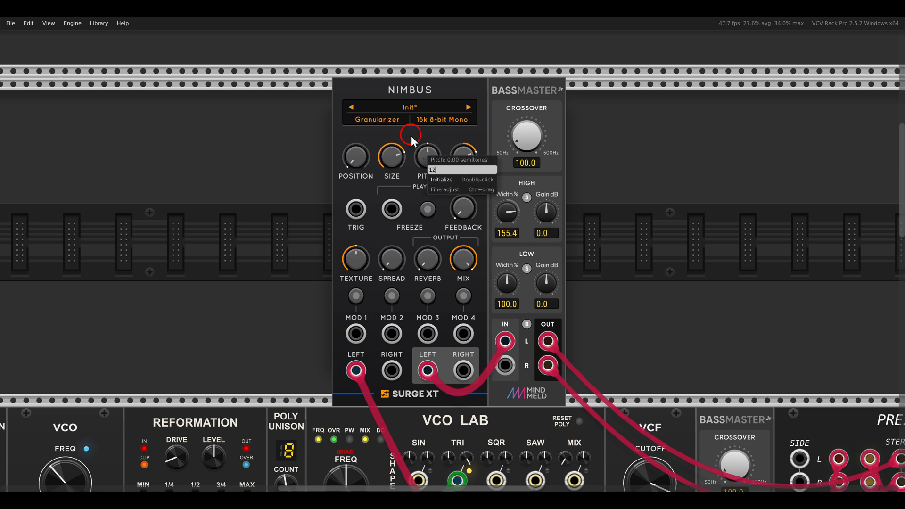
key(Return)
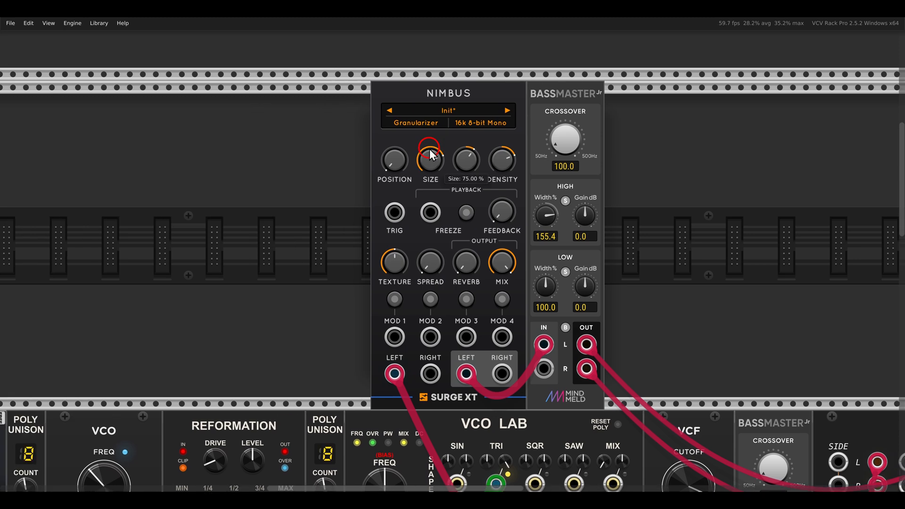
Add a Surge XT Quad LFO directly before Nimbus and set its polyphony to 8.
right_click(336, 163)
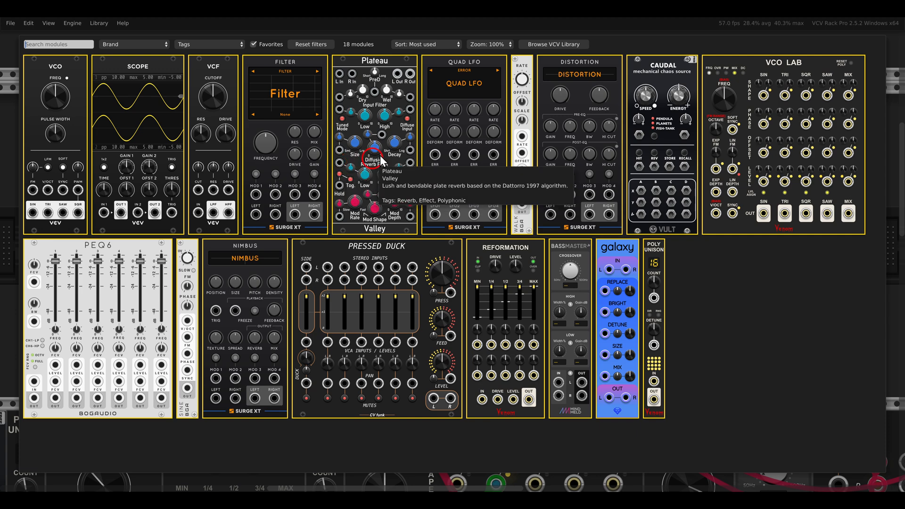
click(453, 115)
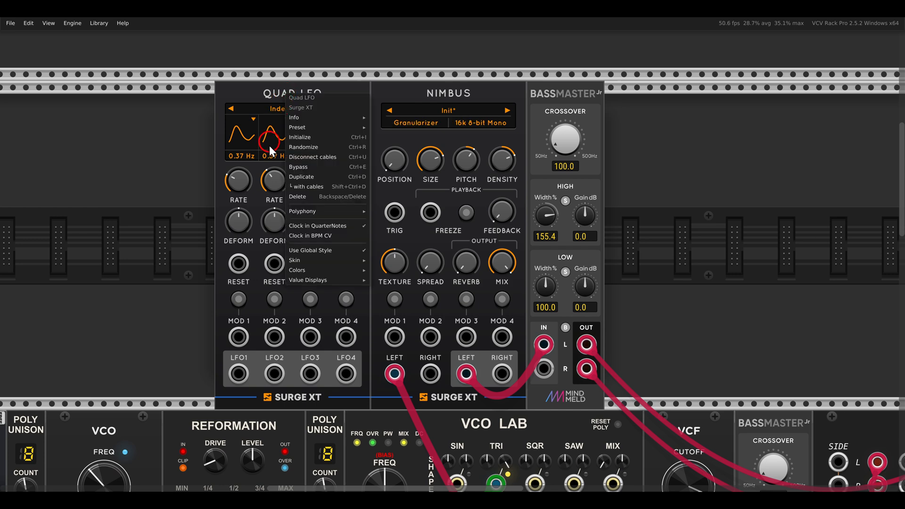
mouse_move(363, 211)
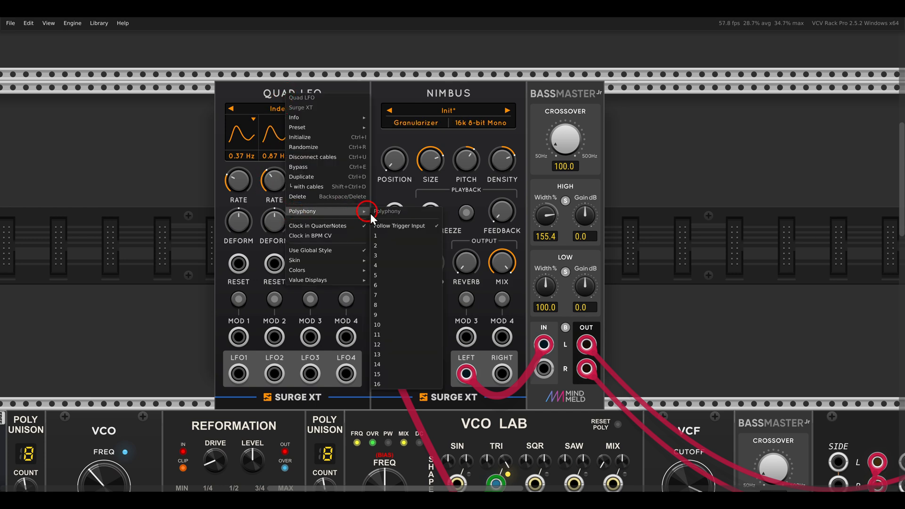
click(397, 306)
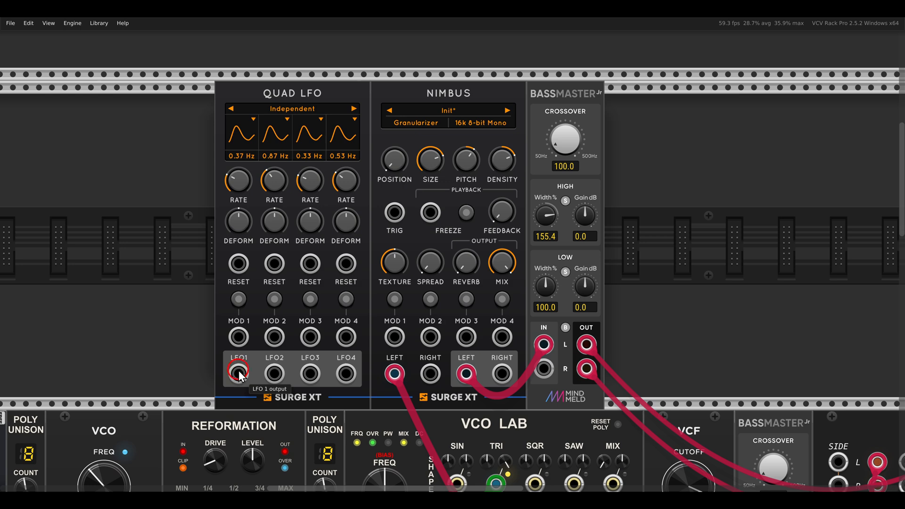
Patch LFO 1 into Nimbus's MOD 1 input and assign that modulation to the grain size.
drag(239, 374, 395, 336)
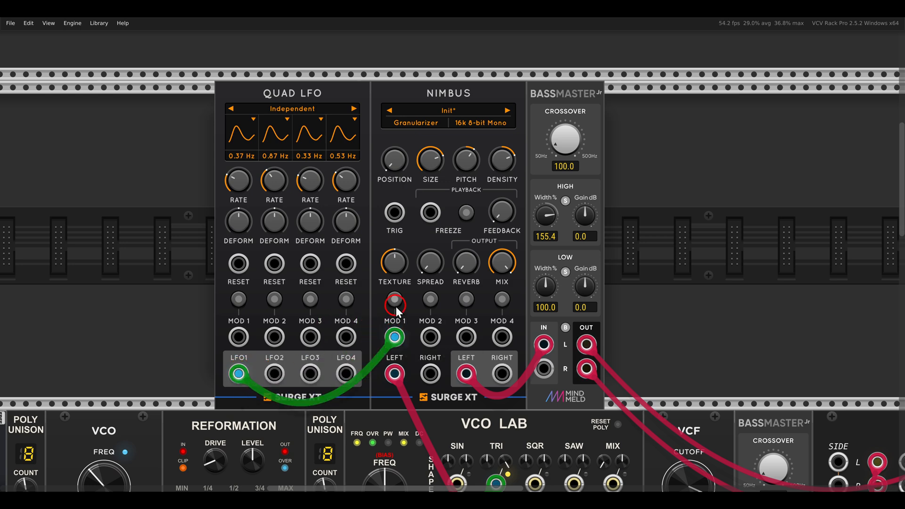
click(397, 306)
drag(431, 165, 415, 150)
click(397, 300)
Patch LFO 2 into Nimbus's MOD 2 input and assign it to position, with the position set about halfway.
drag(275, 373, 426, 339)
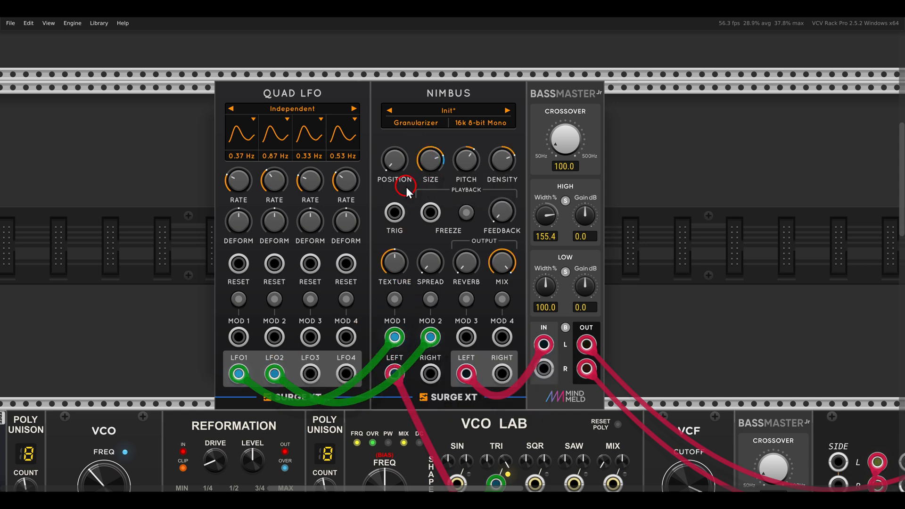
click(430, 299)
drag(394, 163, 412, 197)
click(430, 299)
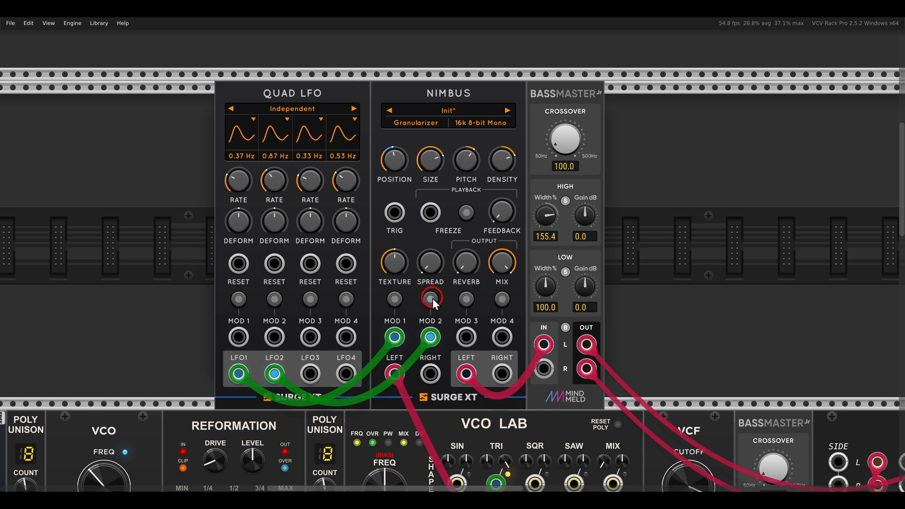
Patch LFO 3 into Nimbus's MOD 3 input and assign that modulation to density.
drag(311, 374, 466, 337)
click(466, 299)
mouse_move(491, 154)
mouse_down()
mouse_move(499, 161)
mouse_move(486, 143)
mouse_up()
click(467, 299)
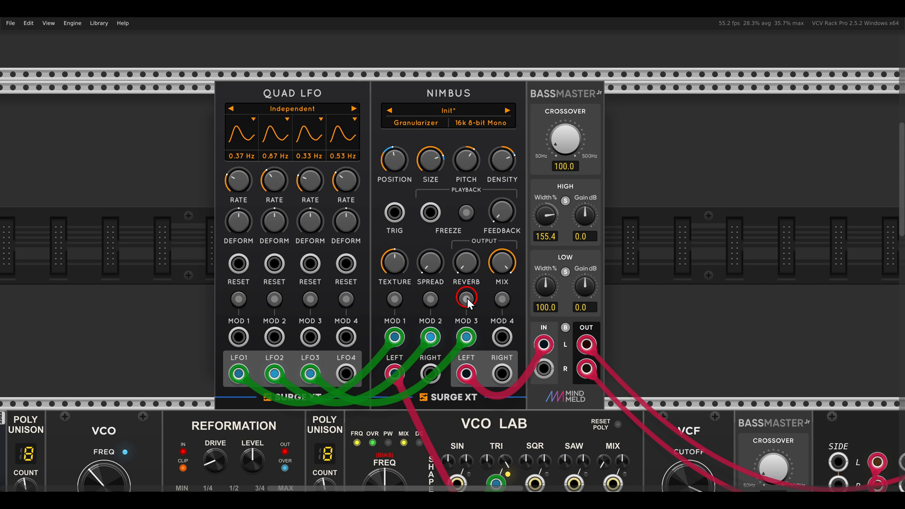
Patch LFO 4 into Nimbus's MOD 4 input to modulate texture, and raise Nimbus's feedback well past halfway.
drag(346, 374, 502, 337)
click(501, 302)
drag(395, 263, 395, 246)
click(503, 299)
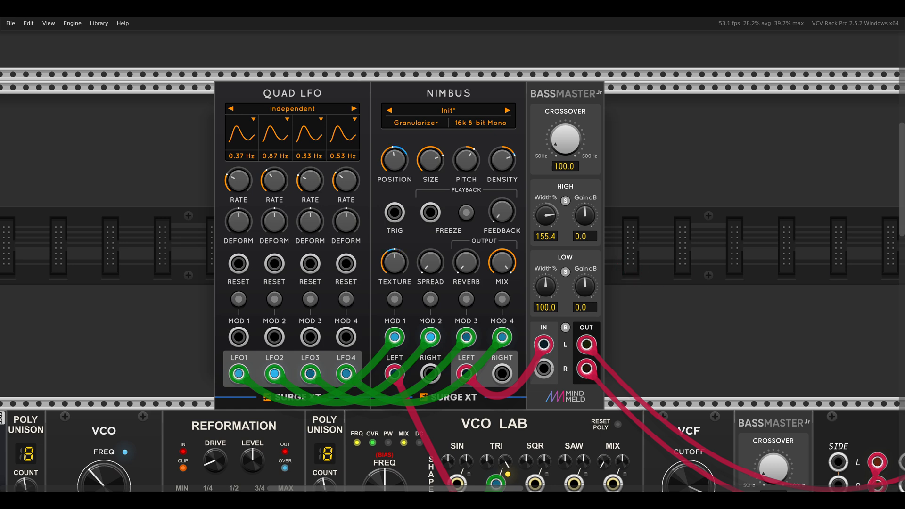
mouse_move(497, 216)
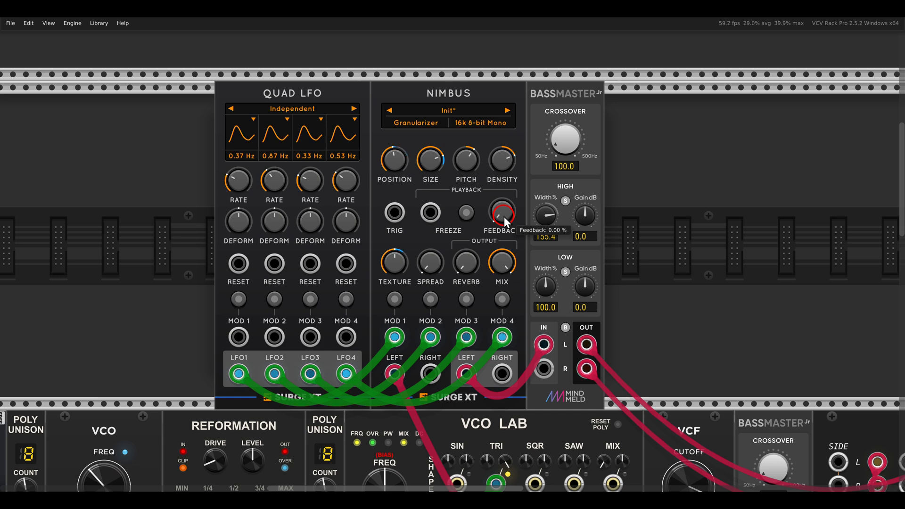
drag(505, 221, 468, 162)
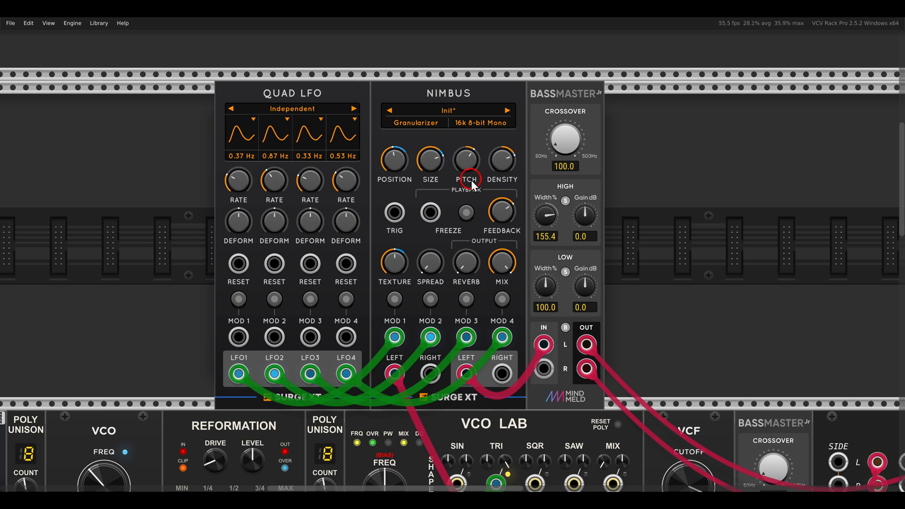
Unmute PRESSED DUCK channels 1 and 2 and blend in channel 3 at a volume of about 1.16.
scroll(585, 256, down, 3)
drag(667, 278, 481, 147)
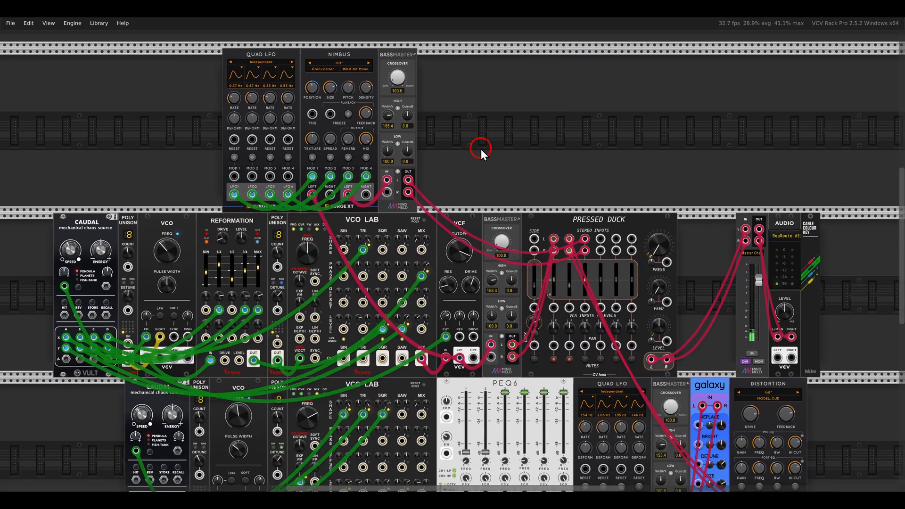
scroll(581, 256, up, 2)
drag(580, 256, 581, 279)
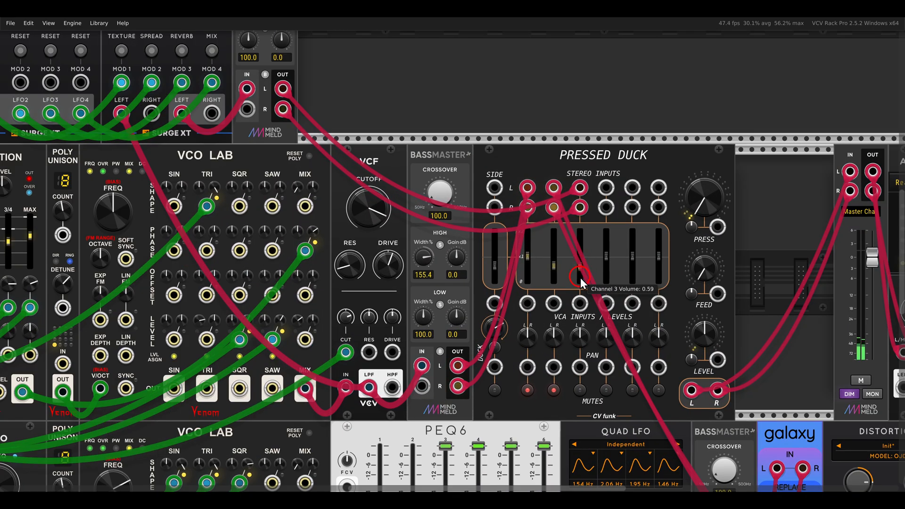
click(555, 390)
click(540, 389)
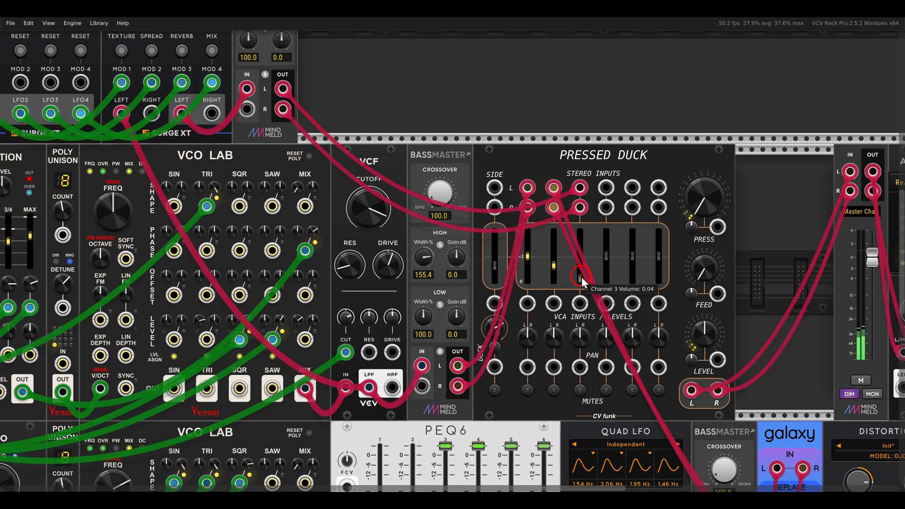
drag(582, 277, 589, 225)
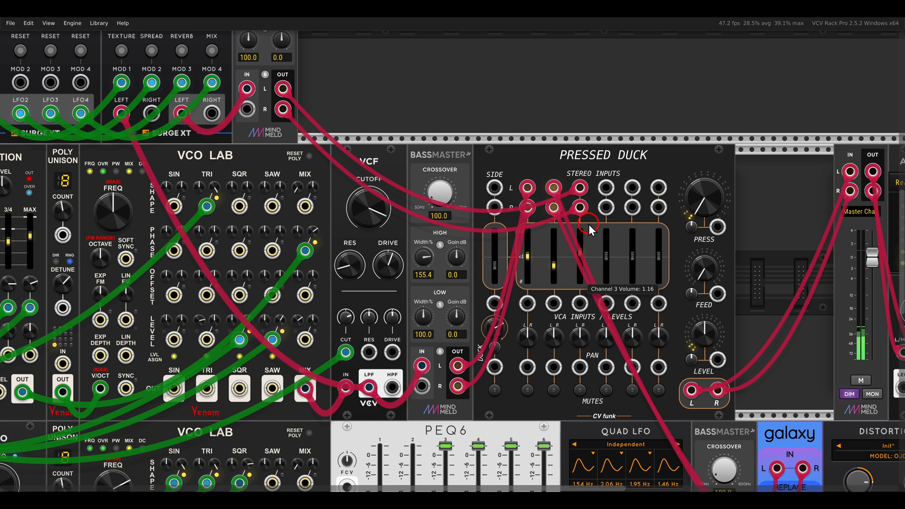
Add a Bogaudio Sine oscillator in the empty row above PRESSED DUCK.
scroll(473, 202, down, 2)
drag(464, 142, 551, 205)
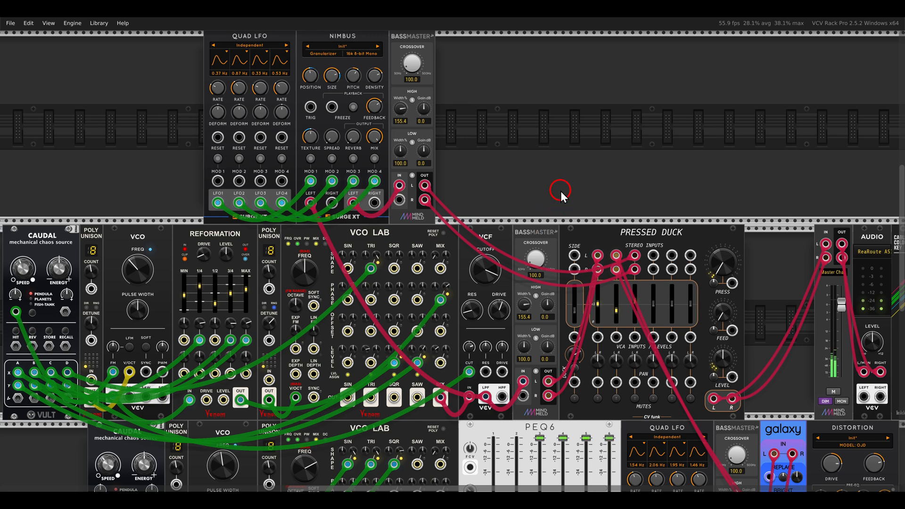
drag(561, 191, 493, 236)
scroll(468, 181, up, 1)
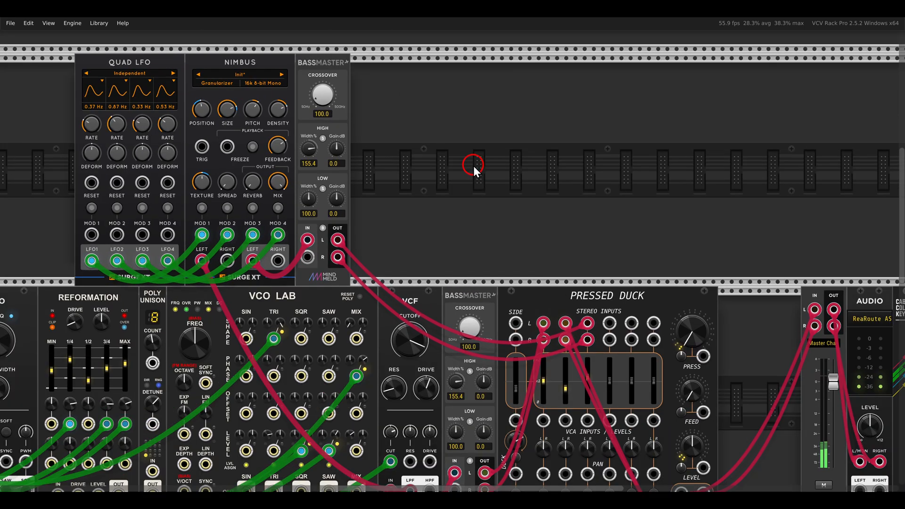
scroll(467, 182, up, 1)
right_click(479, 176)
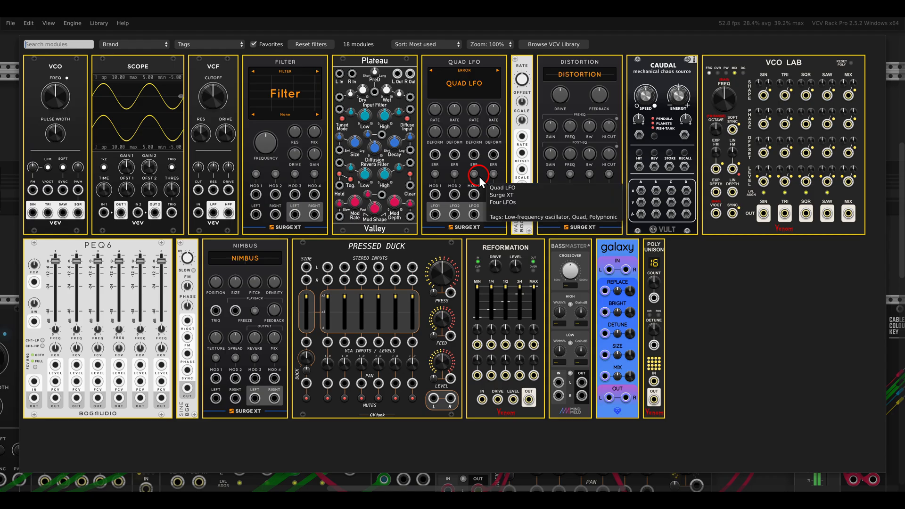
drag(186, 257, 473, 214)
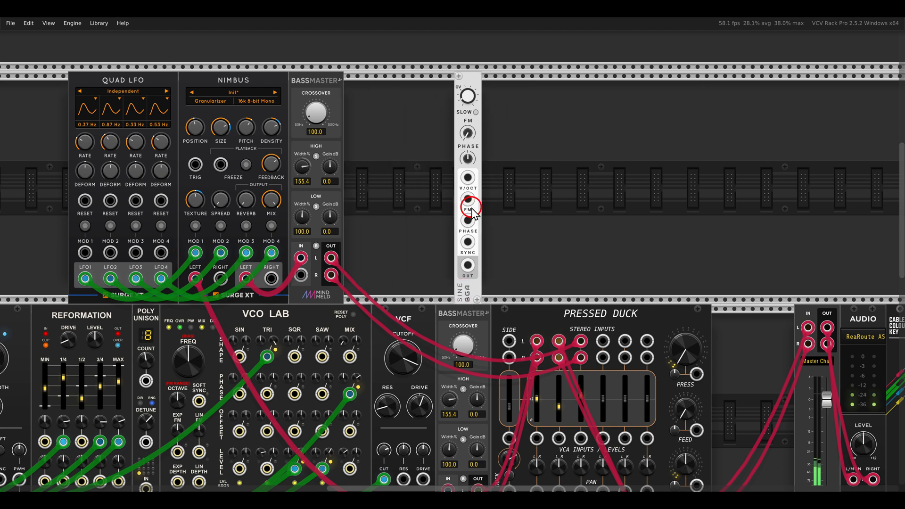
drag(488, 159, 494, 177)
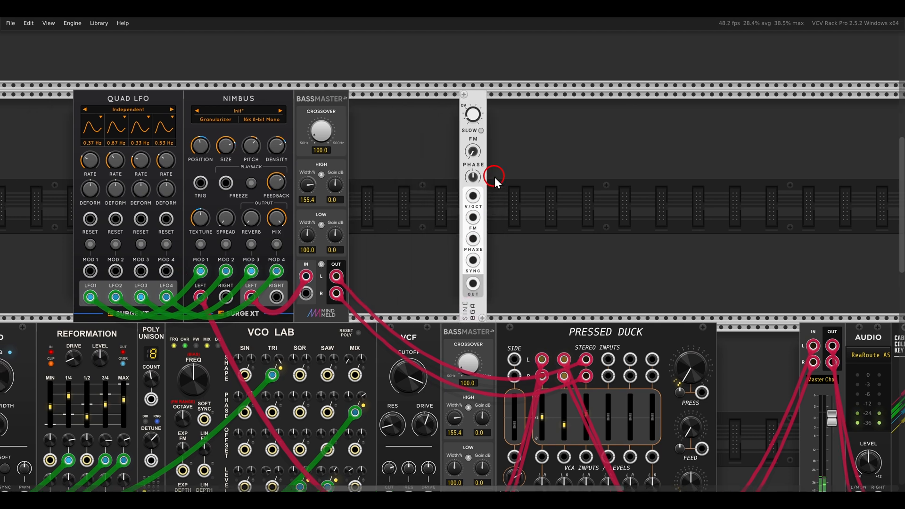
Set the Sine oscillator's frequency to note A1.
mouse_move(474, 120)
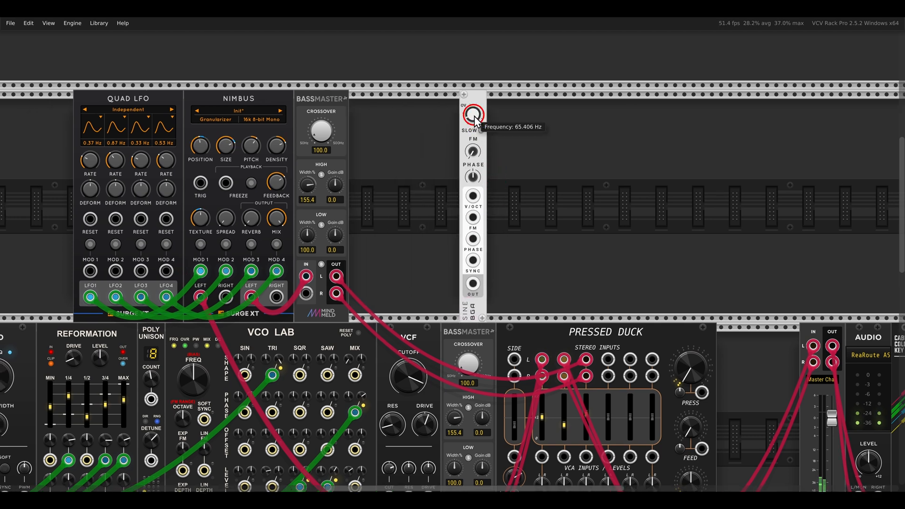
right_click(474, 117)
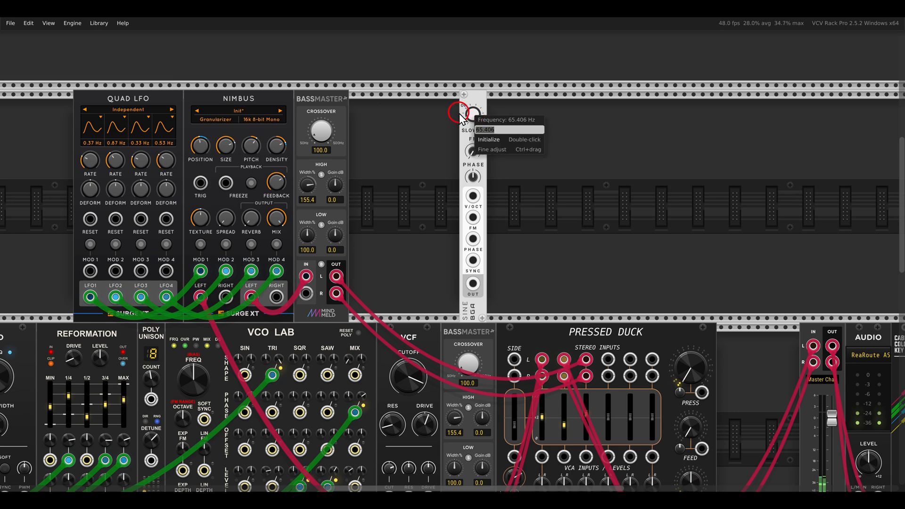
text(a1)
key(Return)
mouse_move(473, 118)
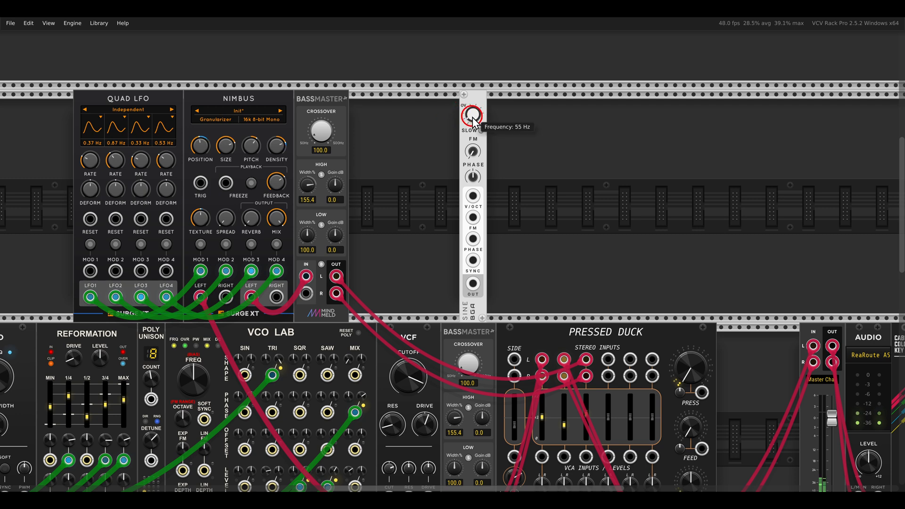
Patch the Sine oscillator's output into PRESSED DUCK's channel 4 left input and bring up that channel's volume to below 1.
scroll(516, 165, down, 3)
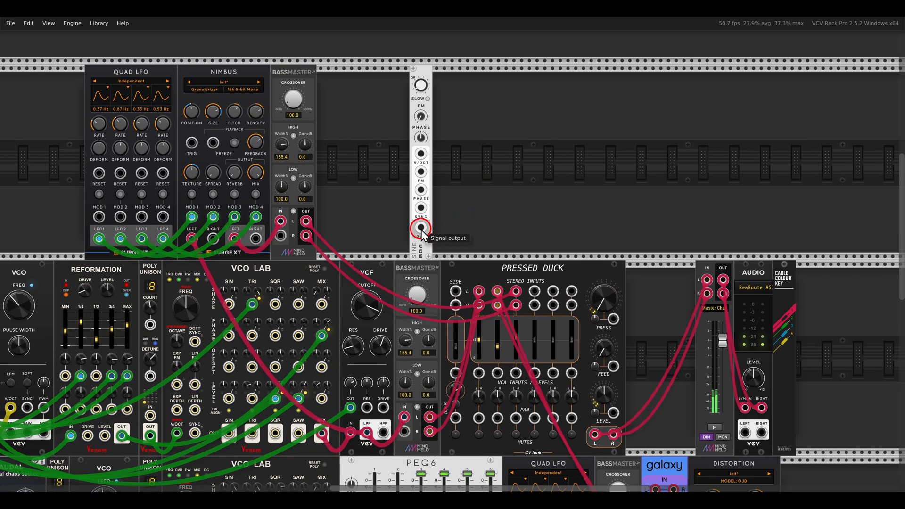
drag(421, 228, 541, 260)
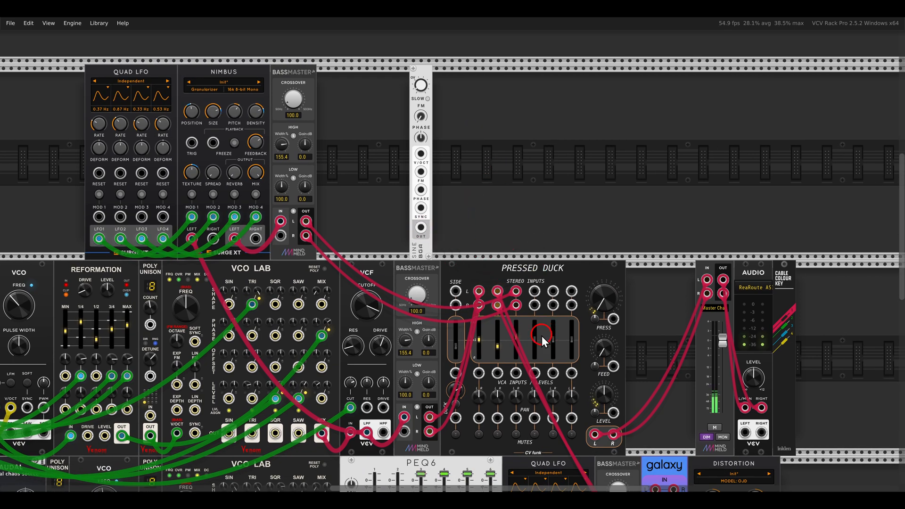
drag(421, 227, 534, 291)
drag(535, 358, 547, 329)
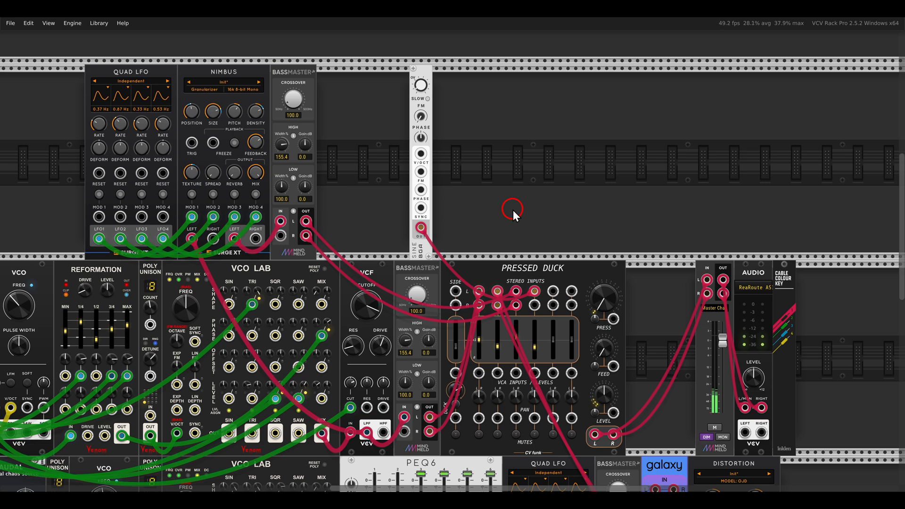
Raise PRESSED DUCK's Press and Feed to just past halfway and lower its master volume slightly below 1.
drag(562, 222, 498, 165)
scroll(575, 321, up, 5)
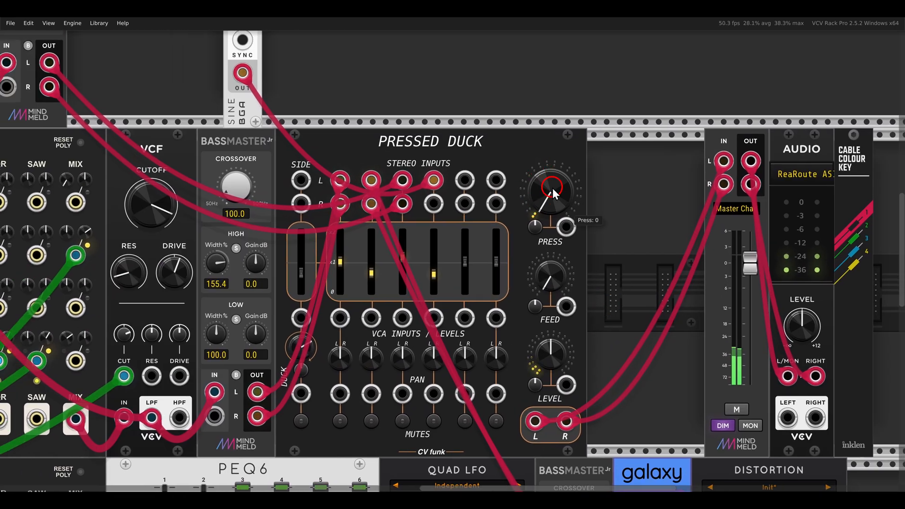
drag(553, 188, 553, 160)
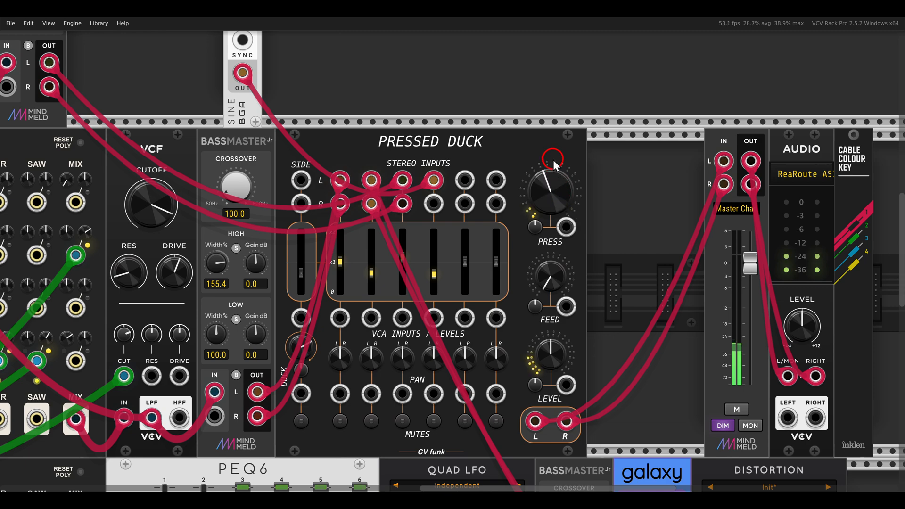
drag(562, 281, 540, 278)
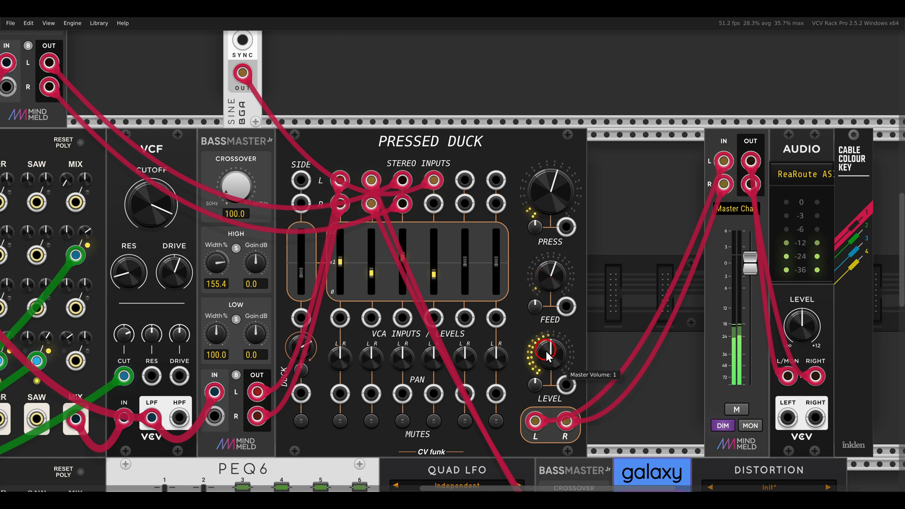
drag(546, 351, 547, 366)
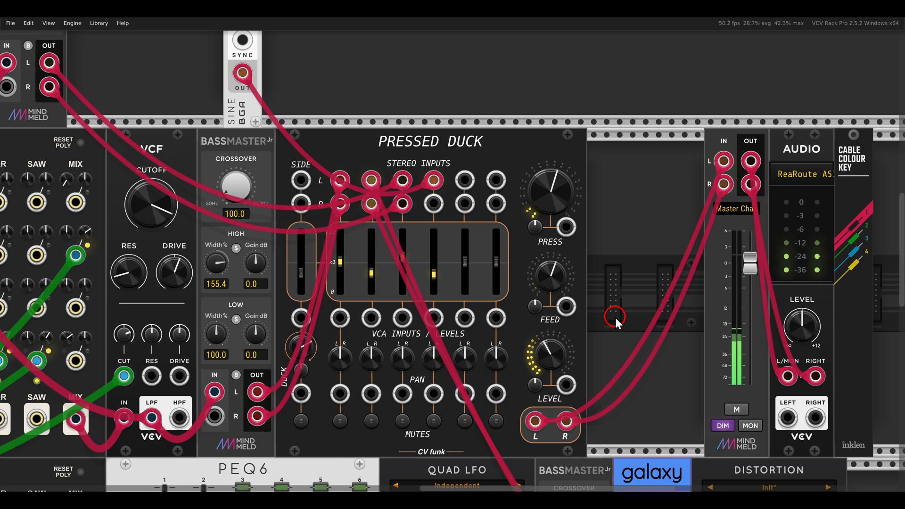
Move the master channel and audio modules away from PRESSED DUCK and add a Surge XT Filter and Valley Plateau in the gap.
scroll(615, 318, down, 5)
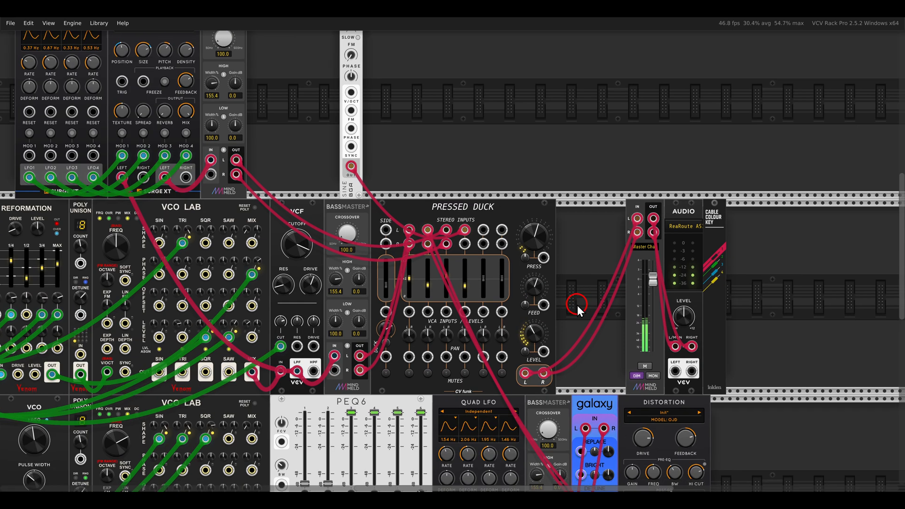
drag(661, 273, 693, 209)
click(593, 243)
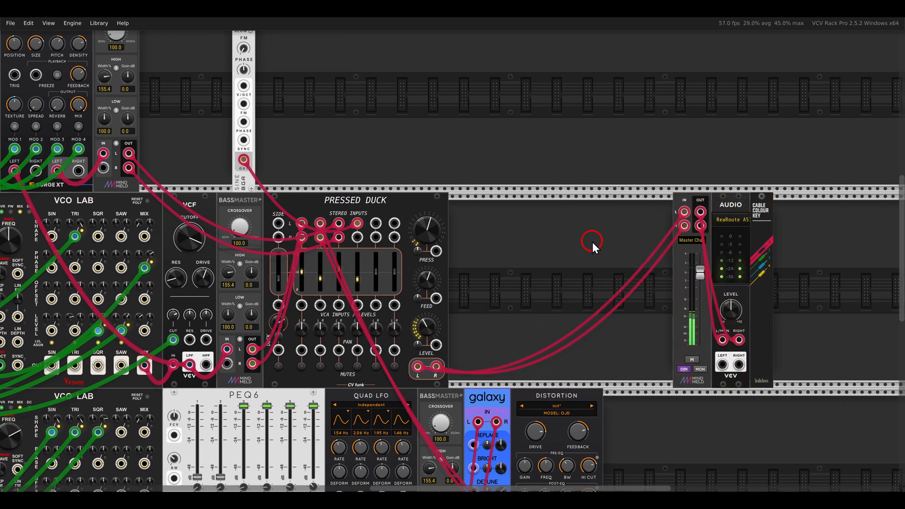
right_click(593, 242)
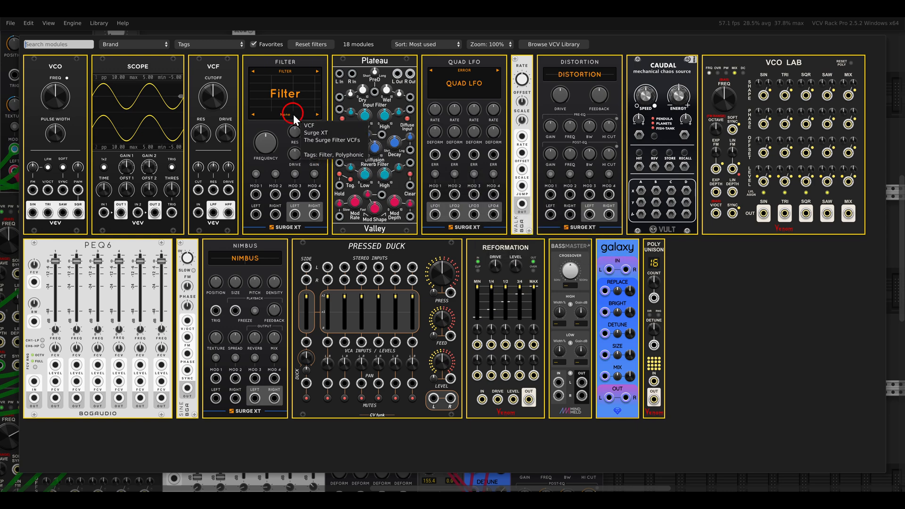
drag(293, 114, 545, 262)
right_click(545, 262)
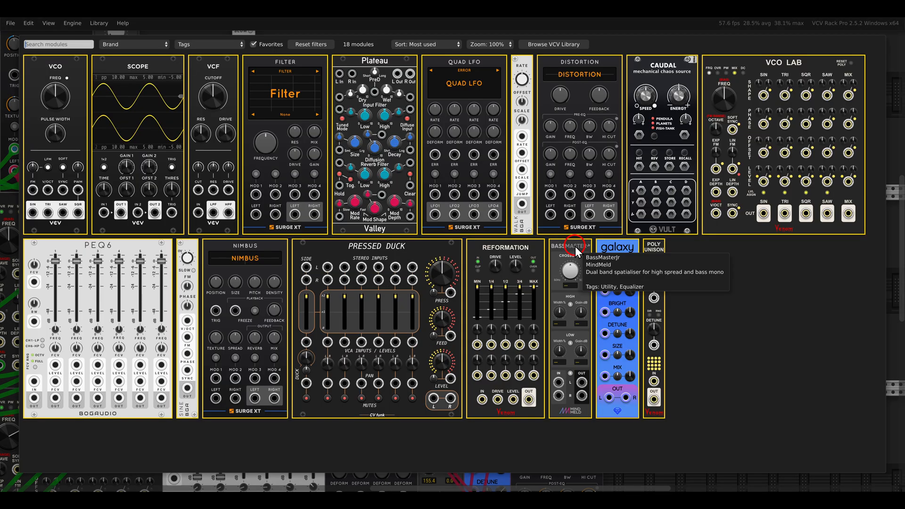
click(370, 108)
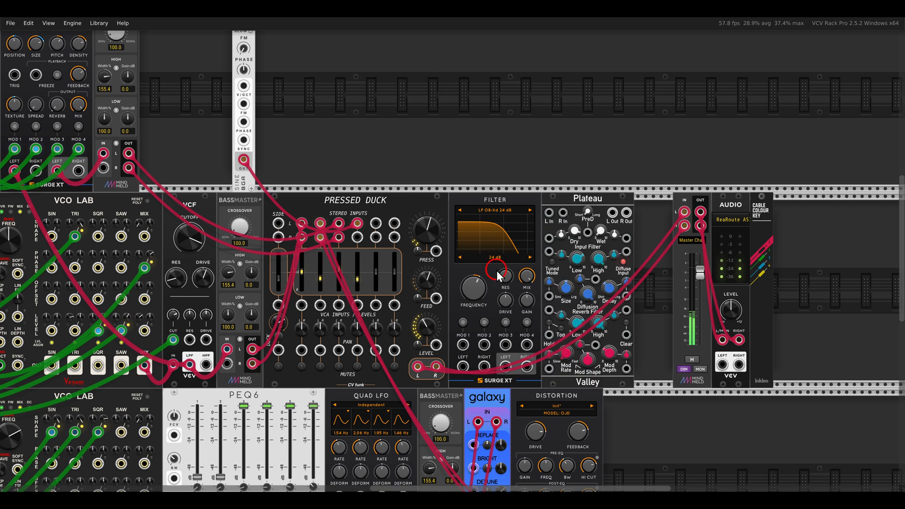
Patch PRESSED DUCK's stereo output through the Filter and Plateau into the left and right inputs of the master channel.
drag(684, 212, 463, 366)
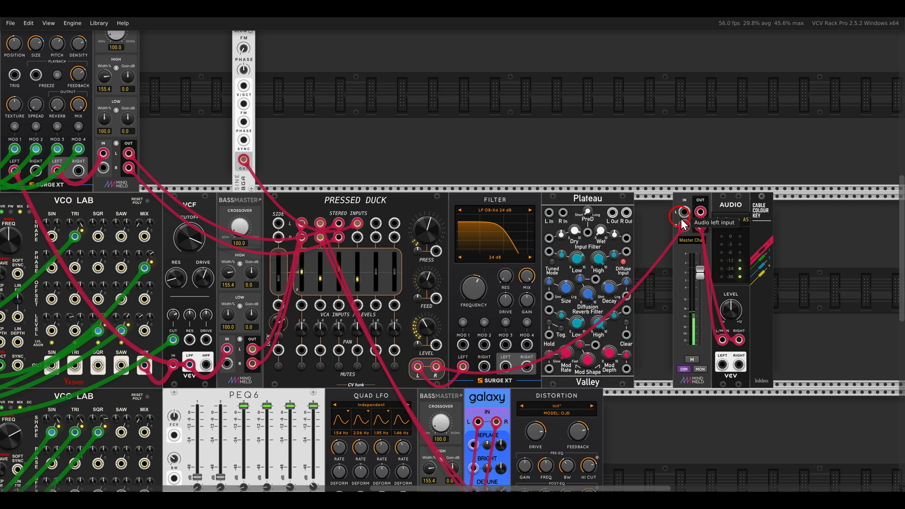
drag(684, 225, 526, 367)
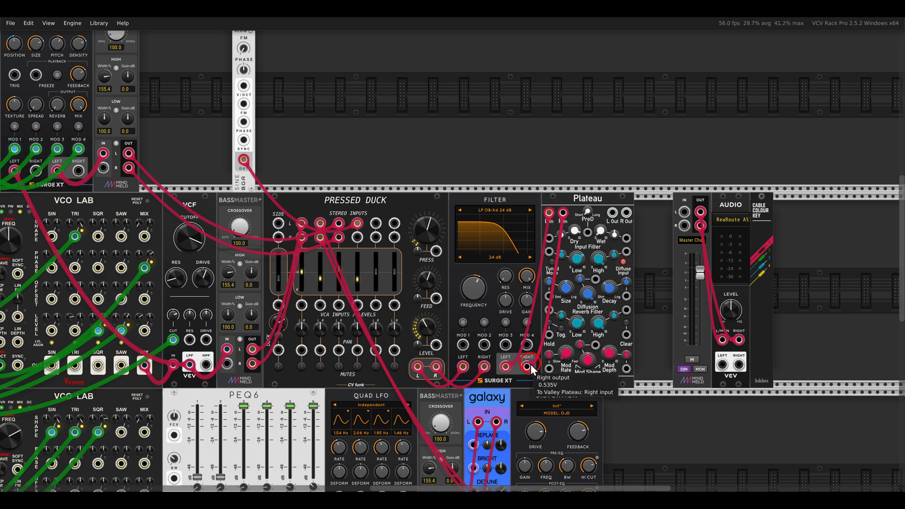
mouse_move(612, 213)
mouse_down()
mouse_move(644, 221)
mouse_move(677, 206)
mouse_move(626, 213)
mouse_up()
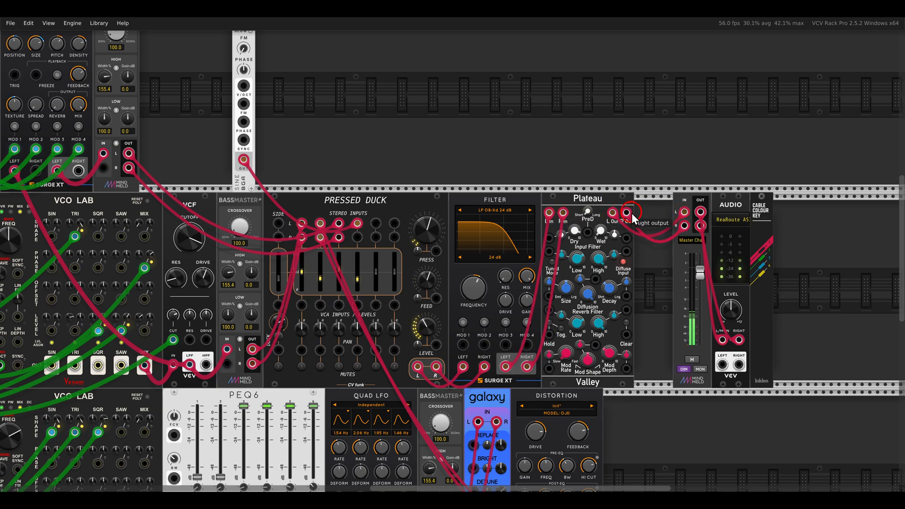
Shift the Filter and Plateau together to make room and add a Bogaudio Walk module between PRESSED DUCK and the Filter.
scroll(537, 297, up, 3)
drag(464, 83, 585, 158)
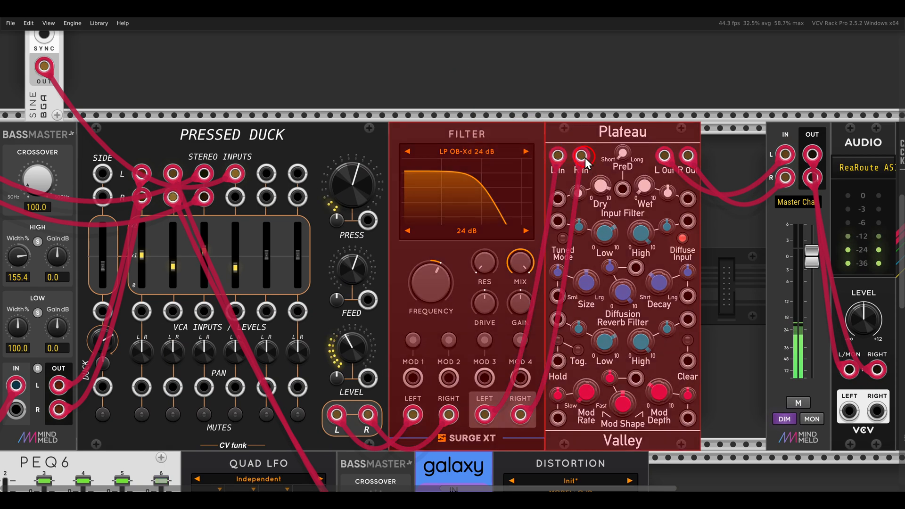
drag(516, 137, 554, 139)
click(428, 159)
right_click(434, 162)
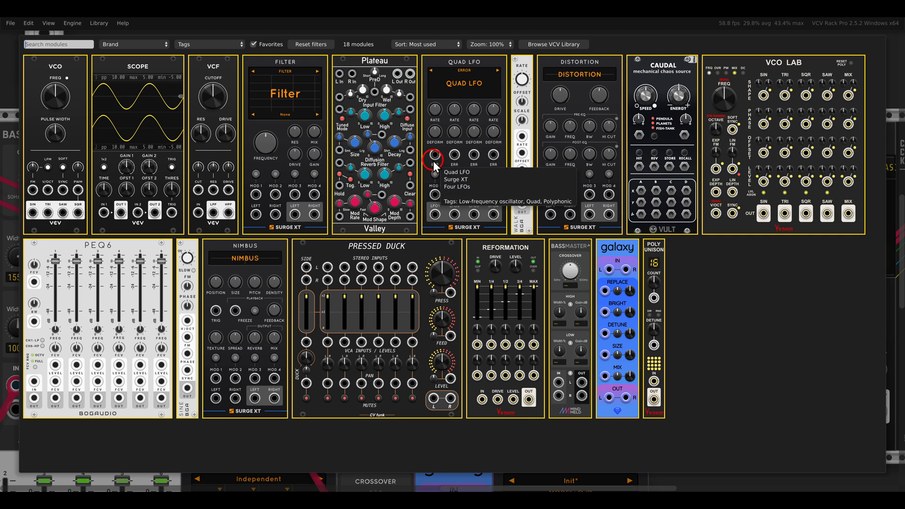
click(521, 221)
drag(447, 246, 423, 244)
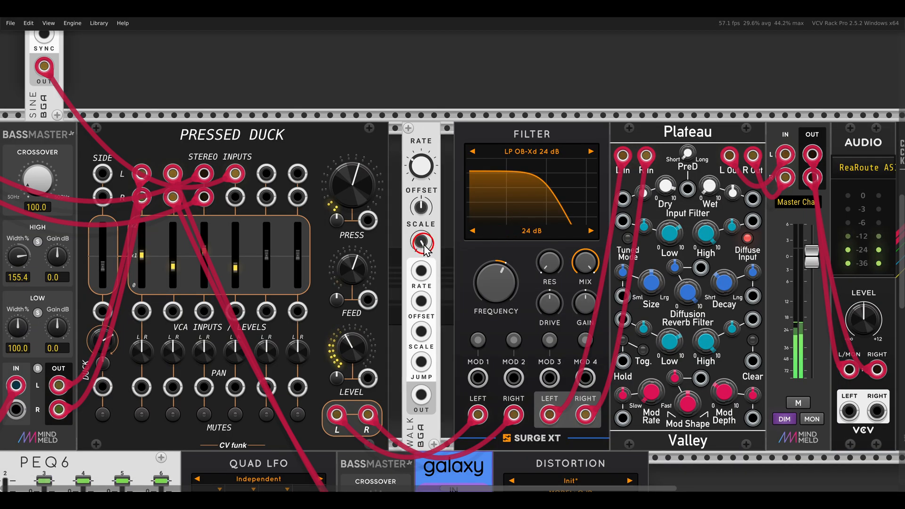
Patch Walk's output into the Filter's MOD 1 input, raise the filter frequency, and assign MOD 1 to modulate it slightly.
drag(423, 391, 478, 377)
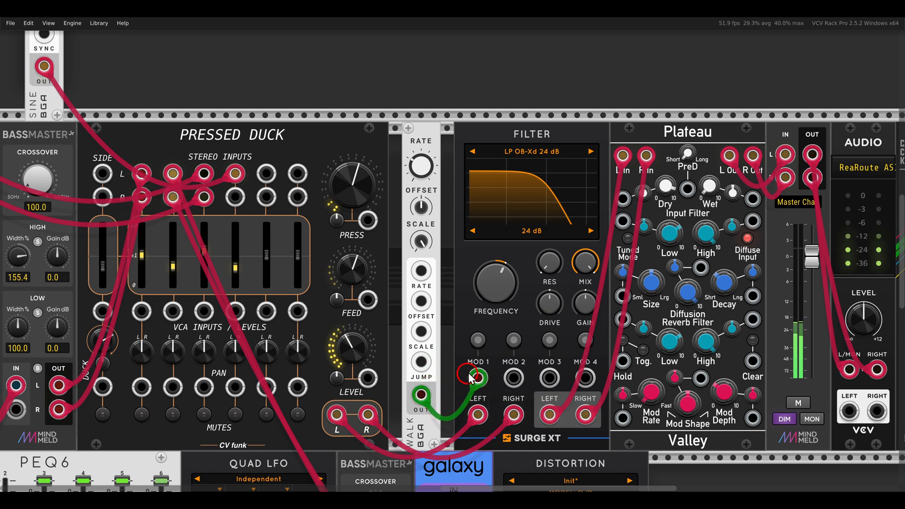
drag(492, 283, 476, 248)
click(478, 340)
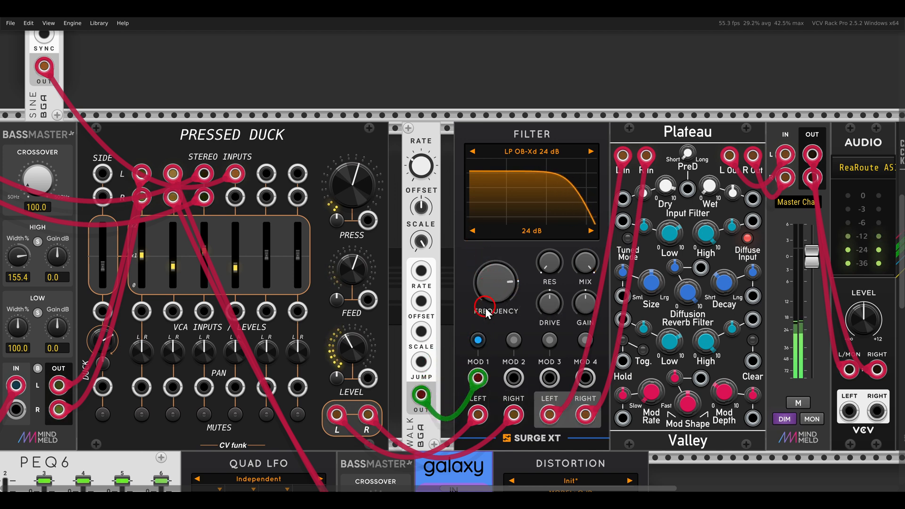
drag(484, 305, 478, 283)
click(478, 339)
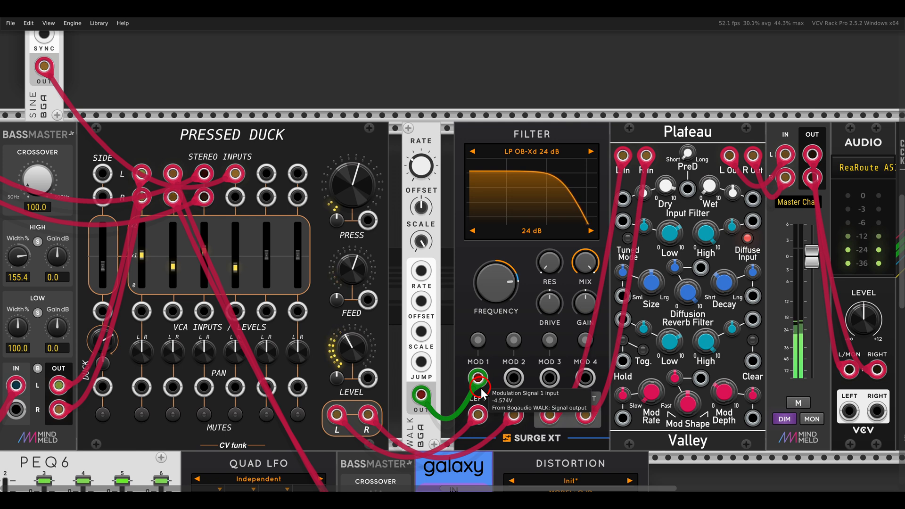
Raise Plateau's wet level slightly.
drag(648, 275, 555, 278)
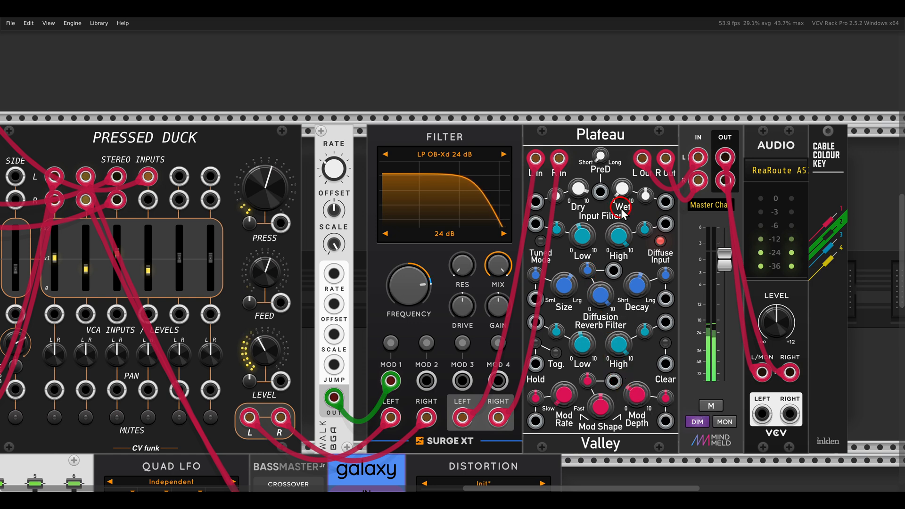
drag(628, 195, 627, 173)
drag(626, 174, 626, 173)
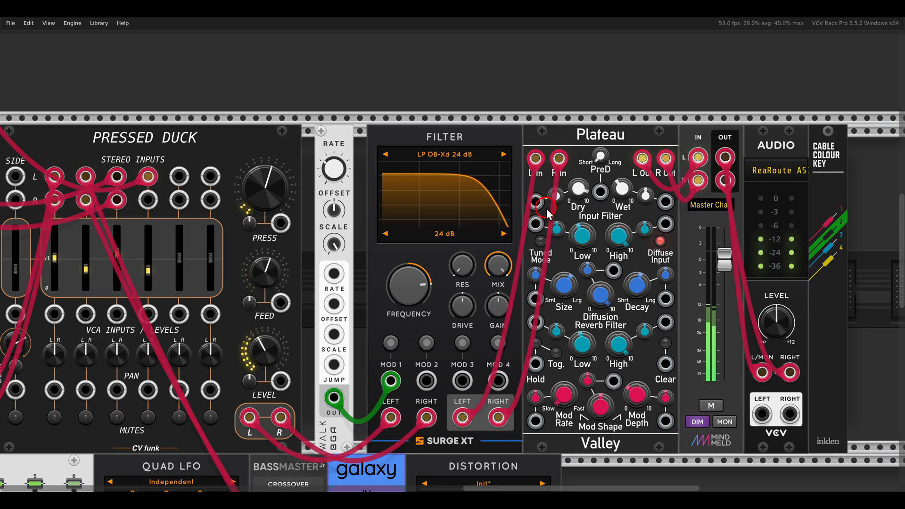
Lower the Filter's gain slightly and raise the master channel's fader.
drag(498, 311, 496, 325)
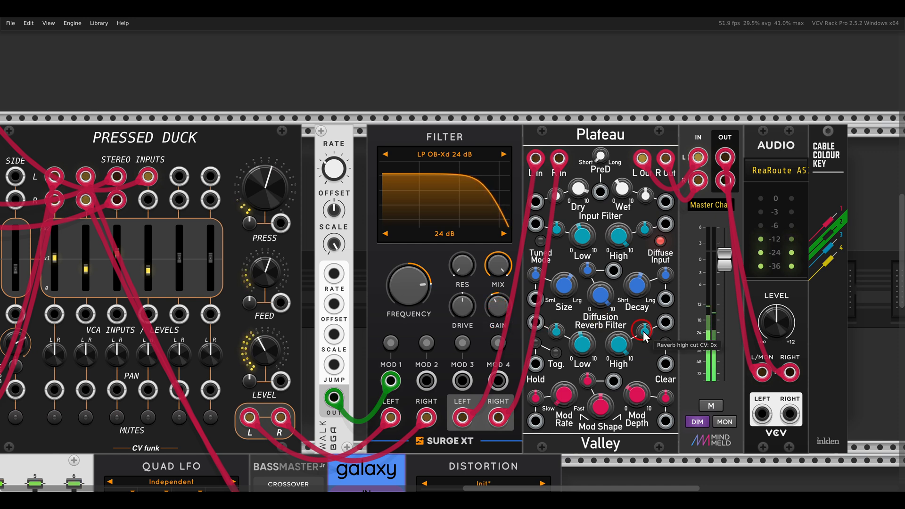
drag(725, 263, 730, 255)
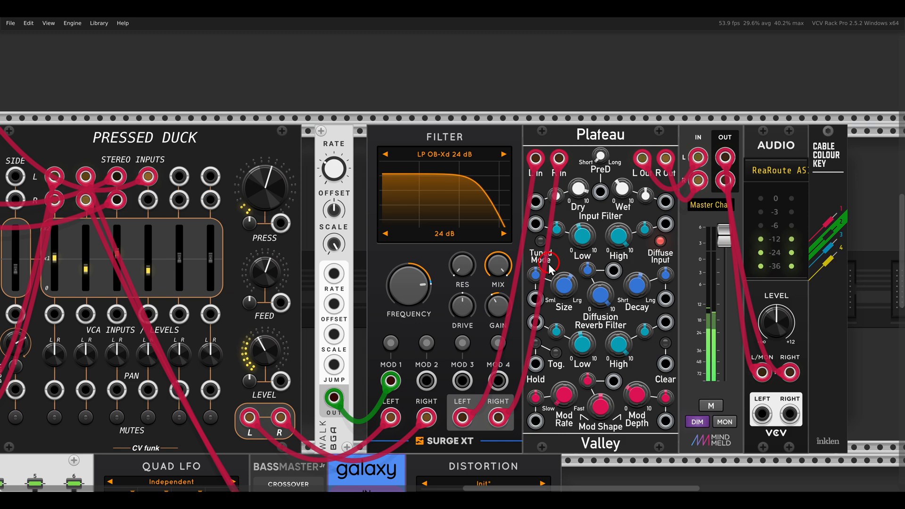
scroll(547, 263, down, 5)
scroll(533, 265, down, 3)
drag(460, 234, 616, 234)
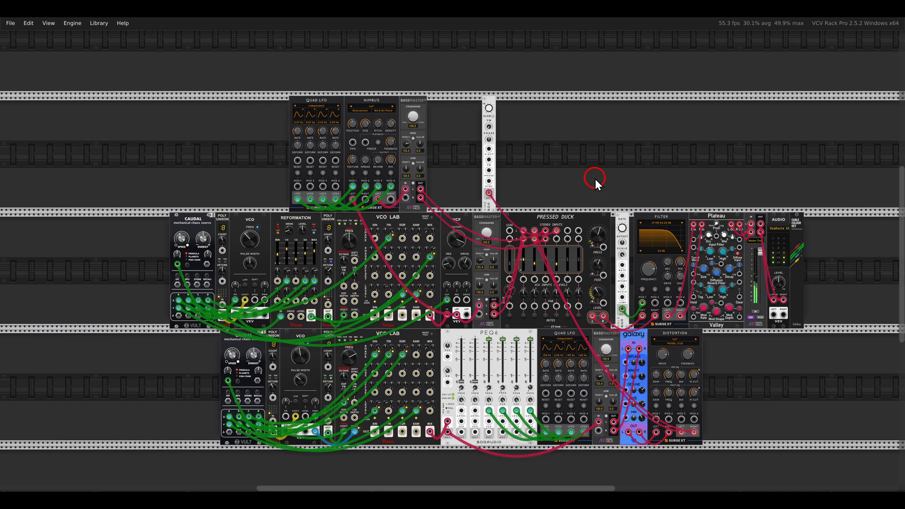